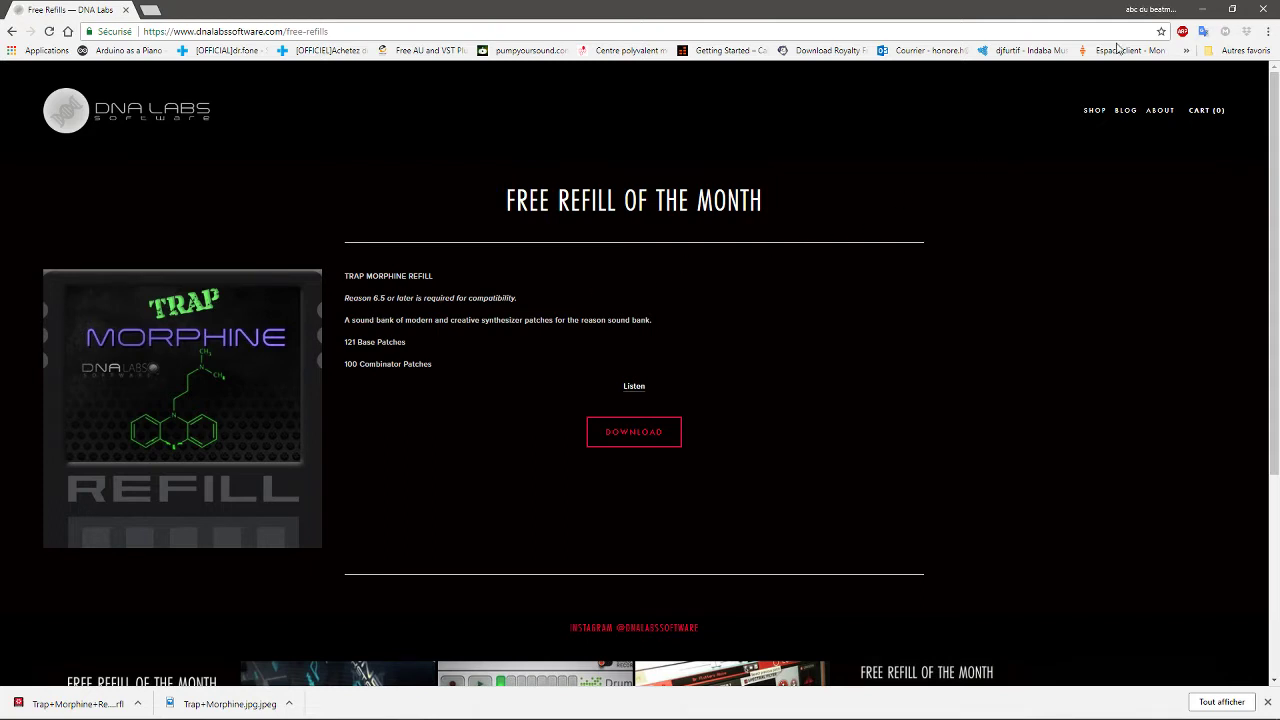
Step: Switch to Reason and select the Trap Morphine ReFill in the Studio Linked folder to show its description
left_click(1202, 9)
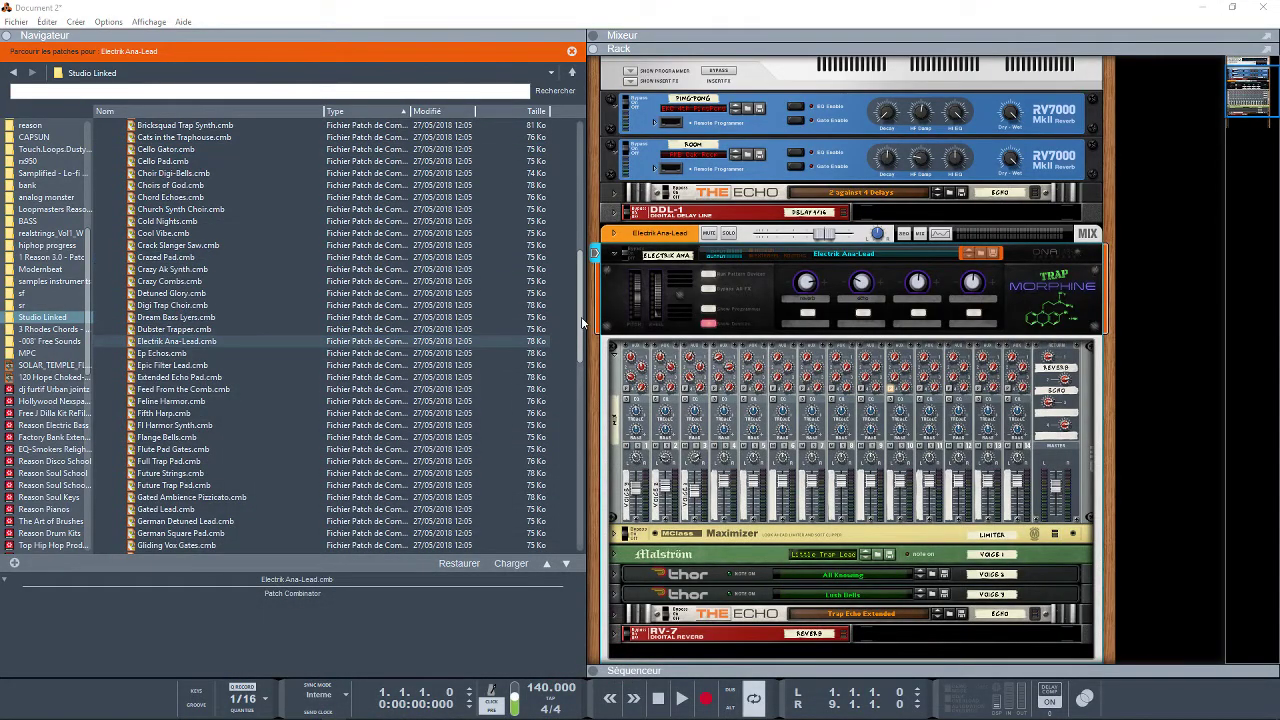
scroll(584, 268, "up", 1)
scroll(584, 268, "up", 8)
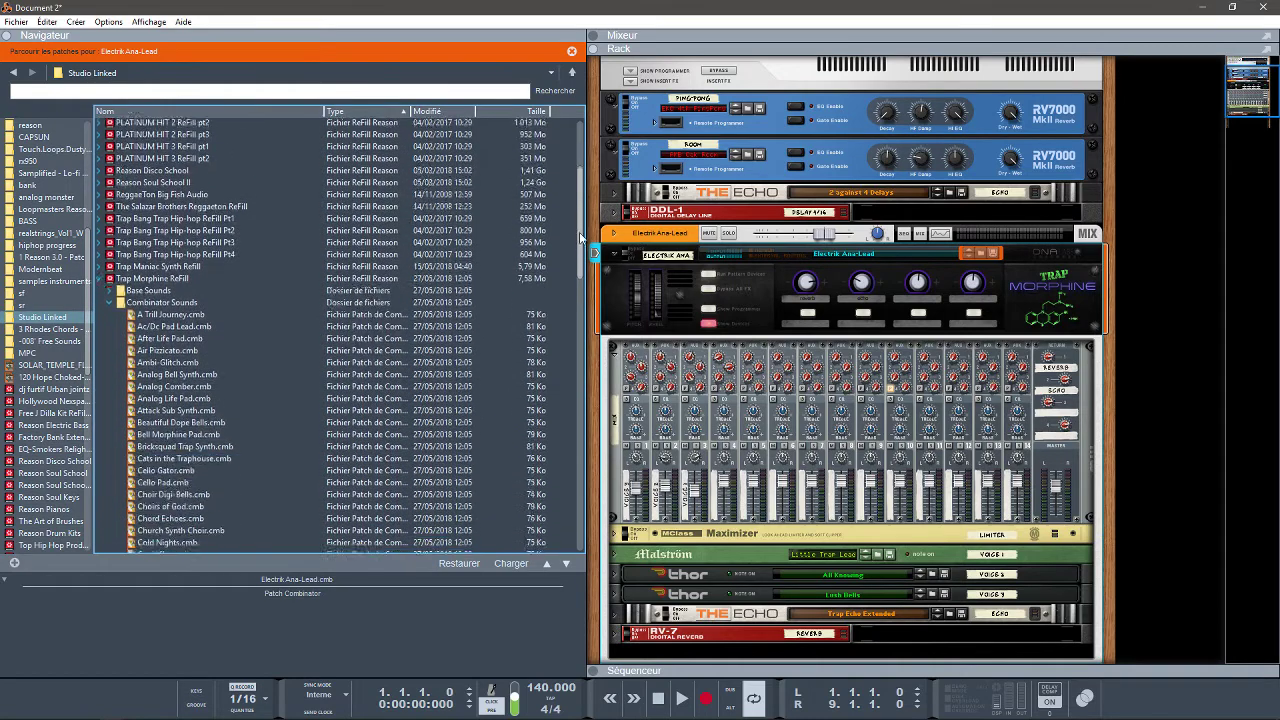
left_click(155, 273)
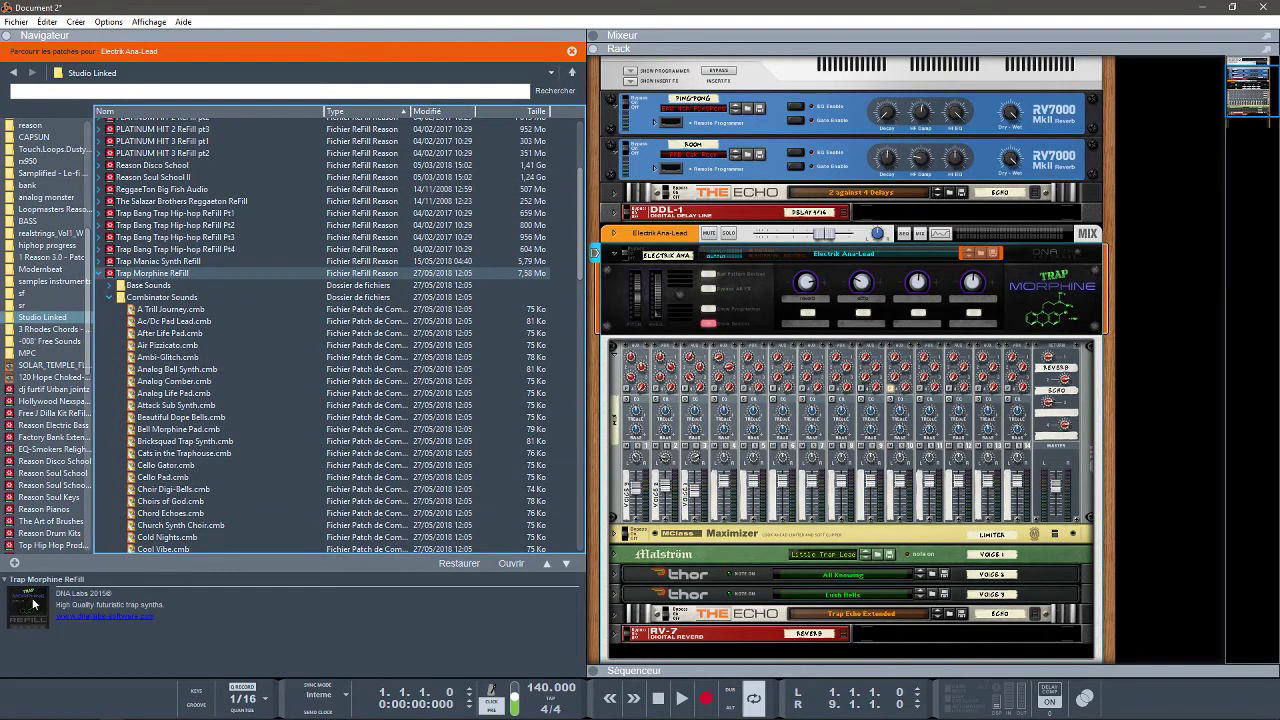
Step: Switch to Chrome to view the DNA Labs free refill page and return to Reason
mouse_move(502, 718)
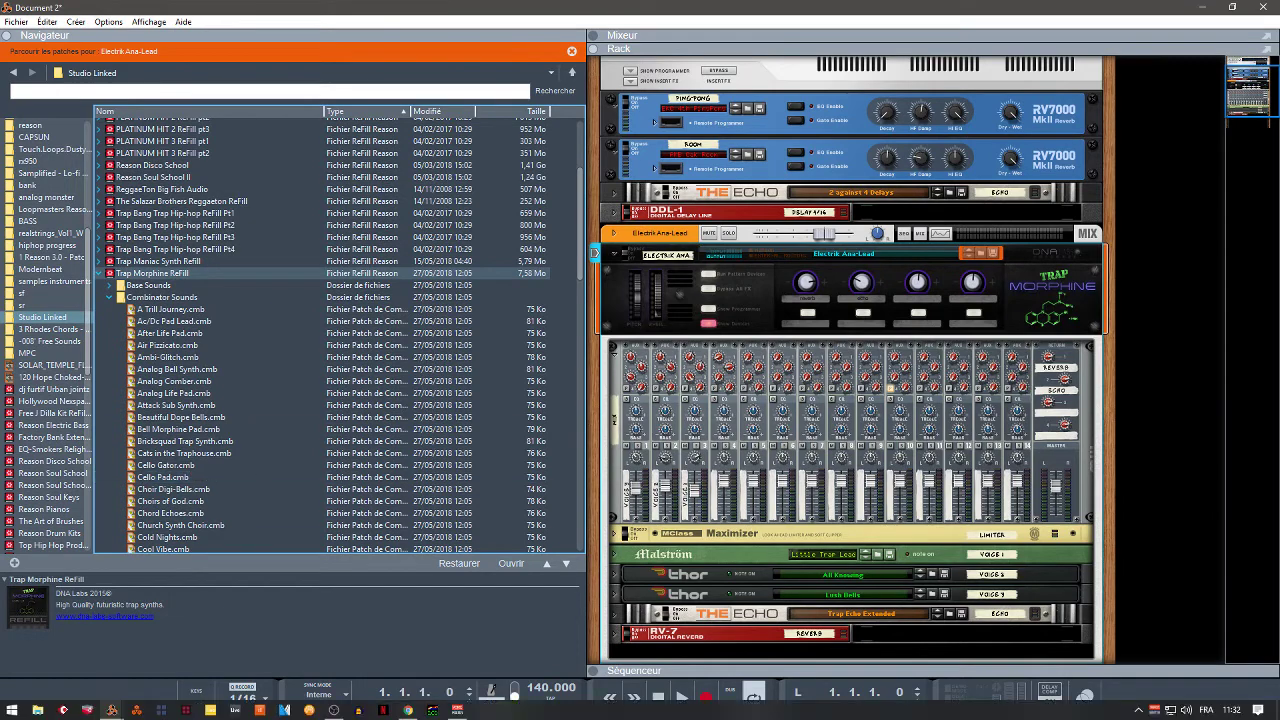
left_click(408, 710)
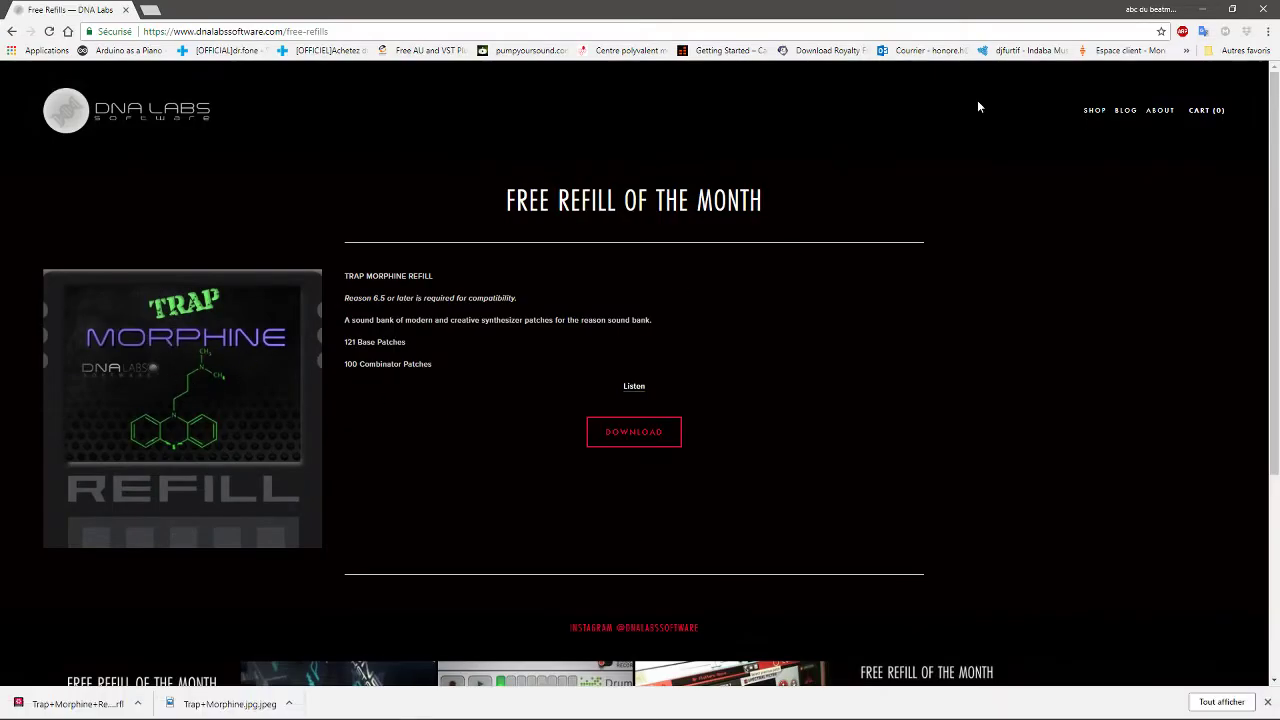
left_click(1202, 9)
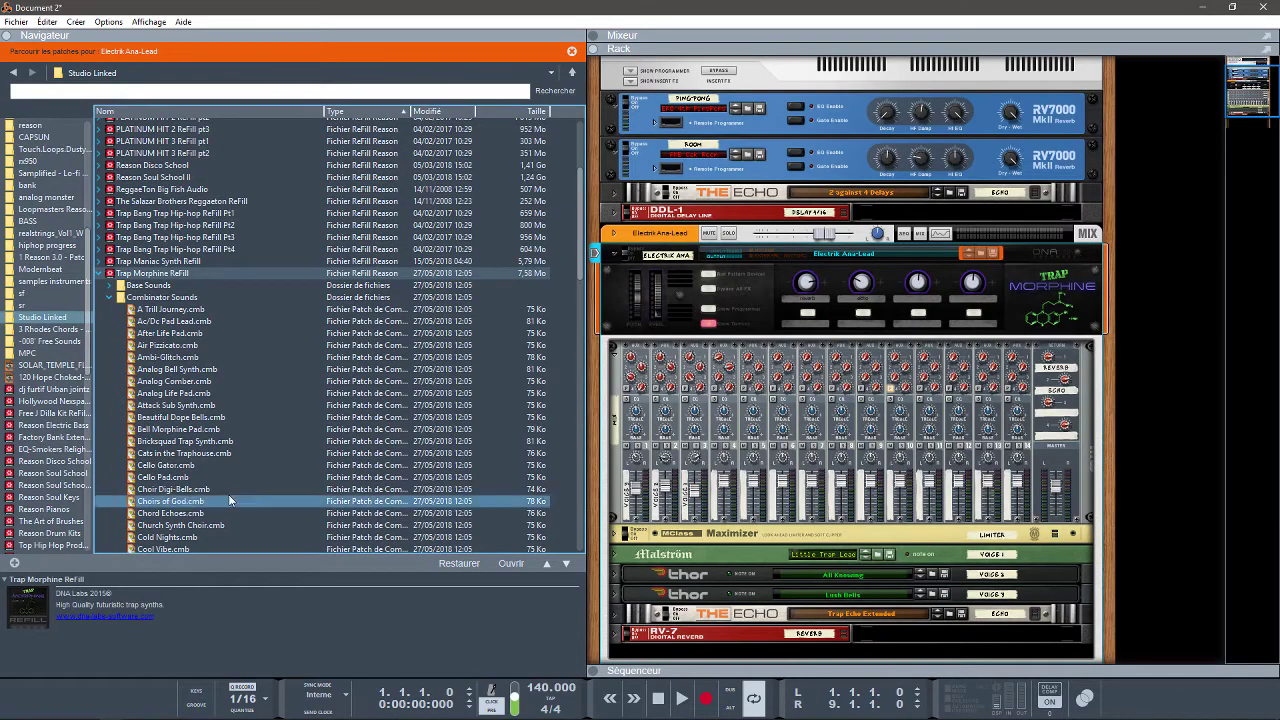
Step: Collapse the Combinator Sounds folder and delete the Electrik Ana-Lead Combinator from the rack
left_click(110, 297)
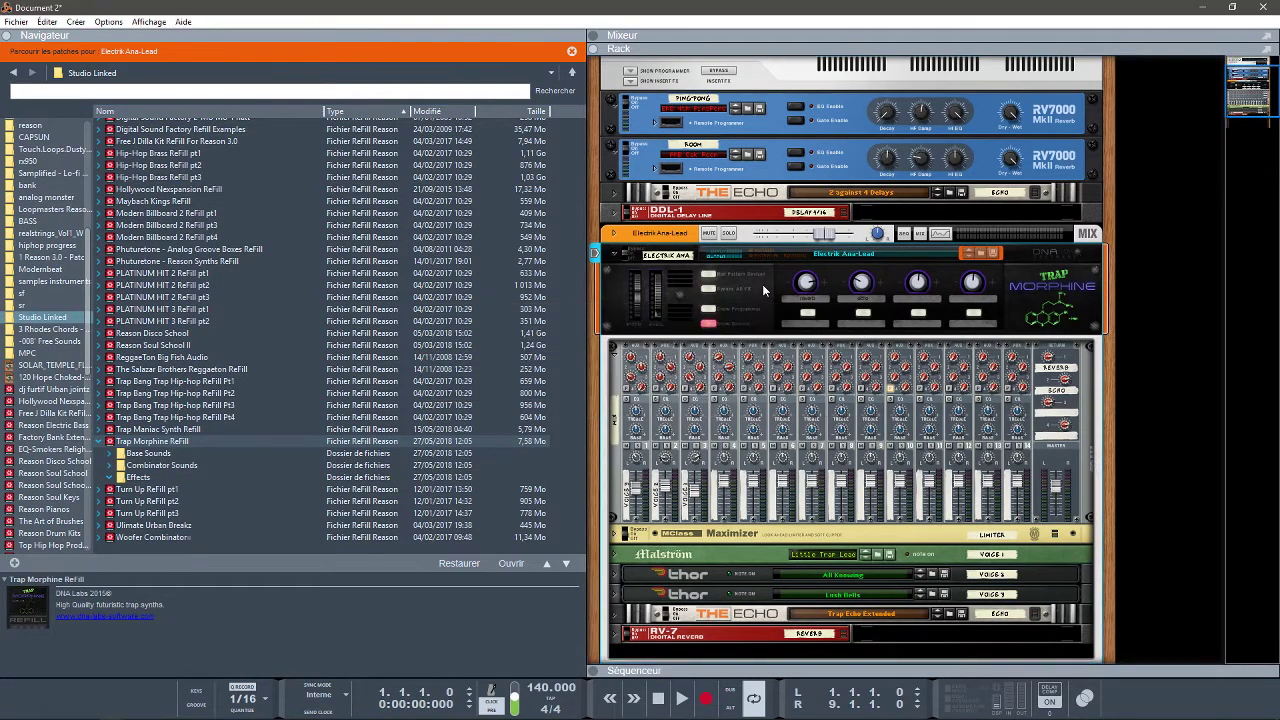
key("Delete")
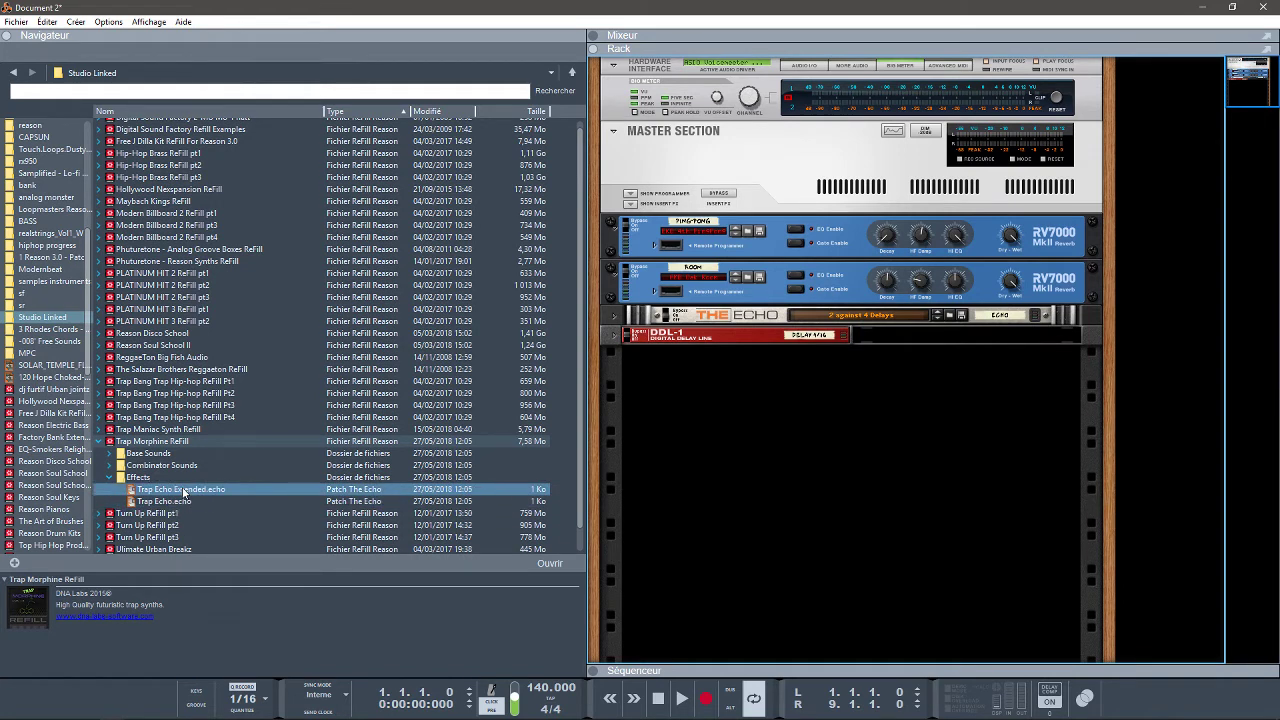
Step: Add the Trap Echo Extended and Trap Echo patches from the Effects folder to the rack as new devices
left_click_drag(181, 494, 923, 446)
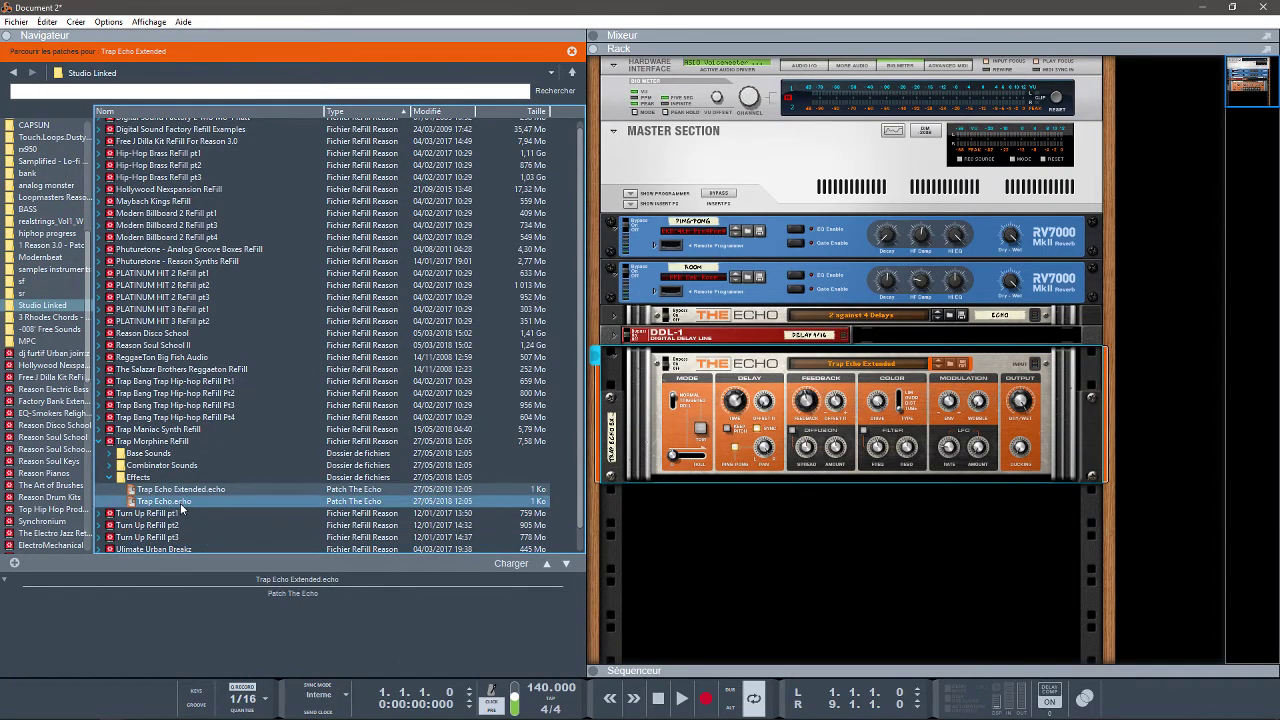
mouse_move(165, 500)
left_mouse_down()
mouse_move(399, 588)
mouse_move(717, 570)
left_mouse_up()
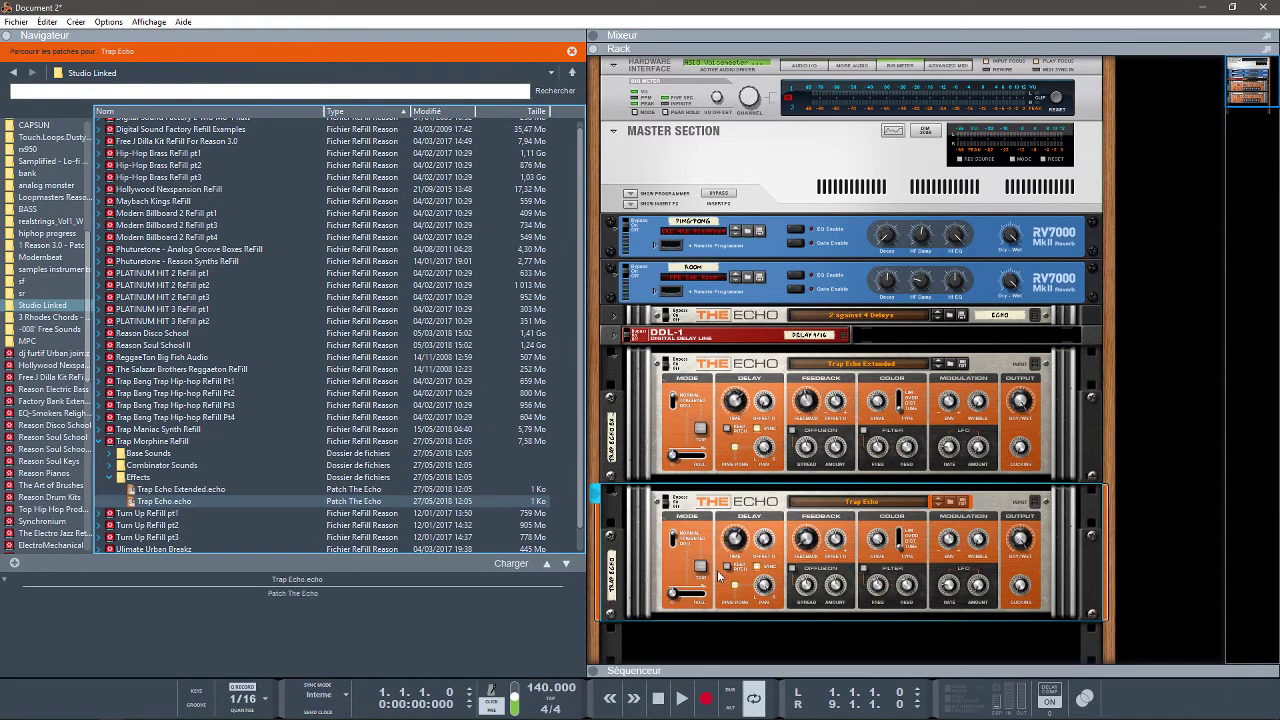
Step: Delete the Trap Echo Extended and Trap Echo devices from the rack
left_click(980, 401)
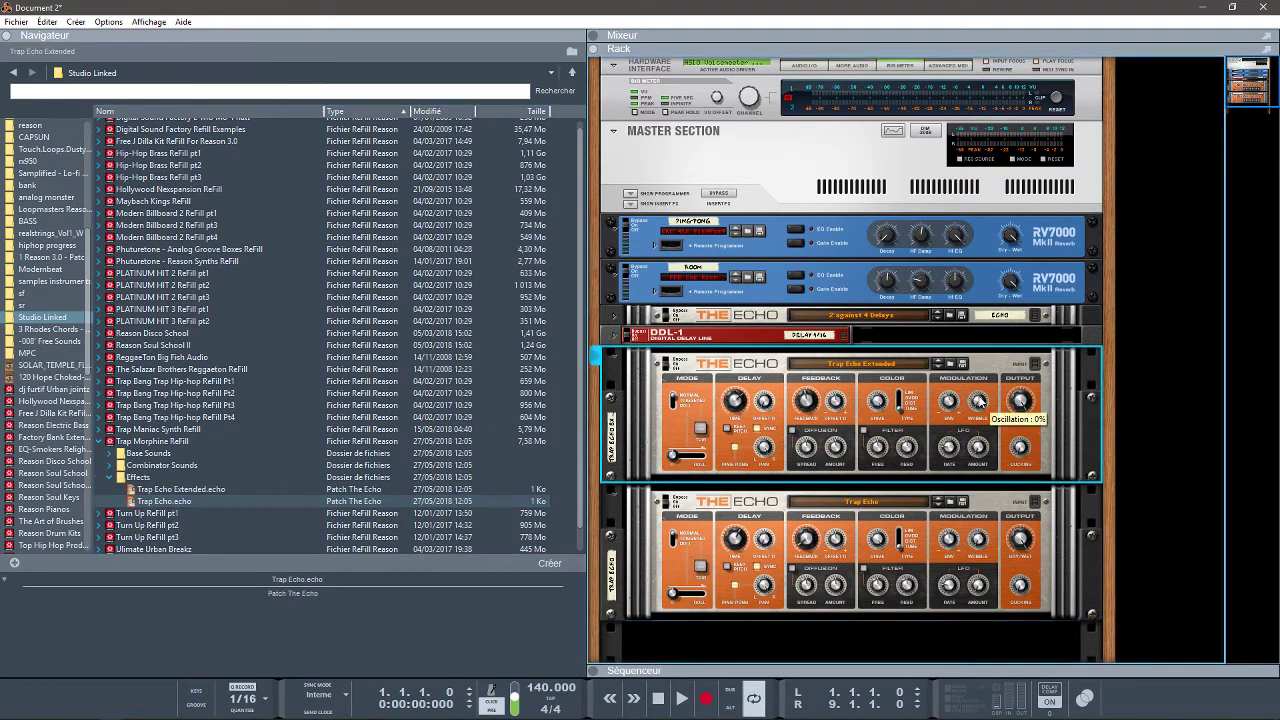
key("Delete")
key("Return")
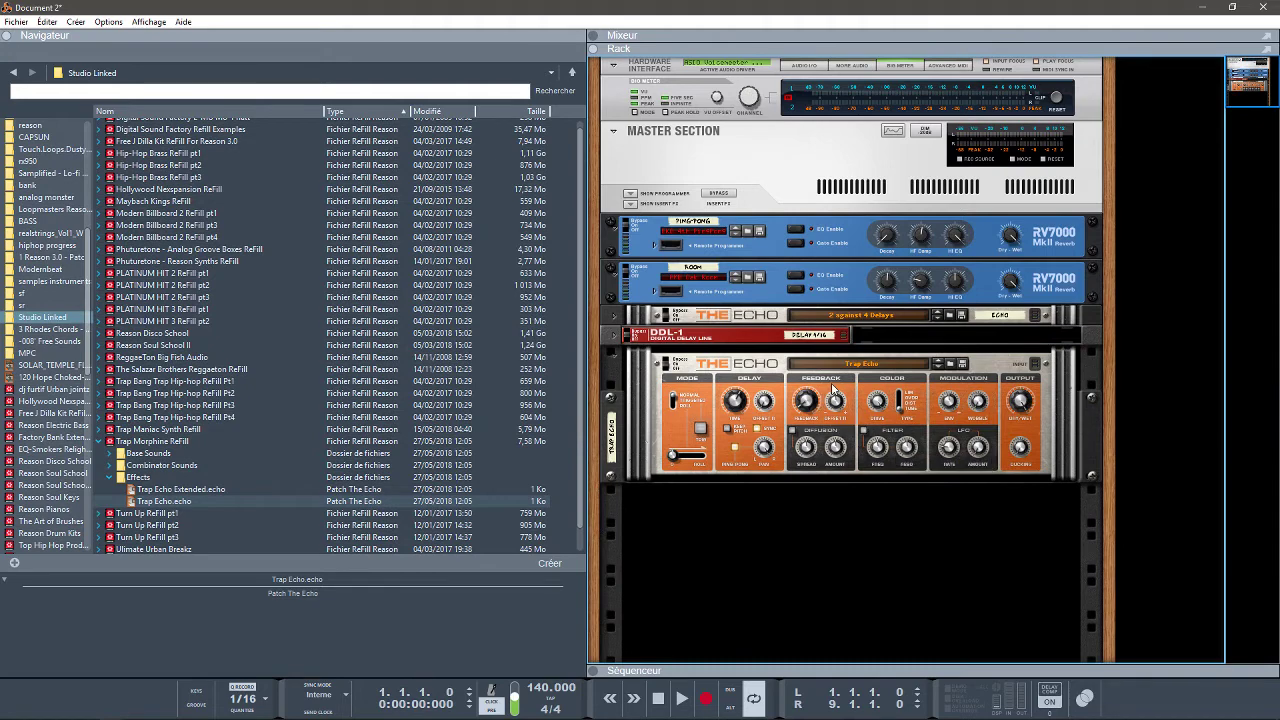
left_click(866, 424)
key("Delete")
key("Return")
Step: Add the Funkster Filter patch from Base Sounds to the rack and raise its mix channel level to 6.56 dB
left_click(228, 346)
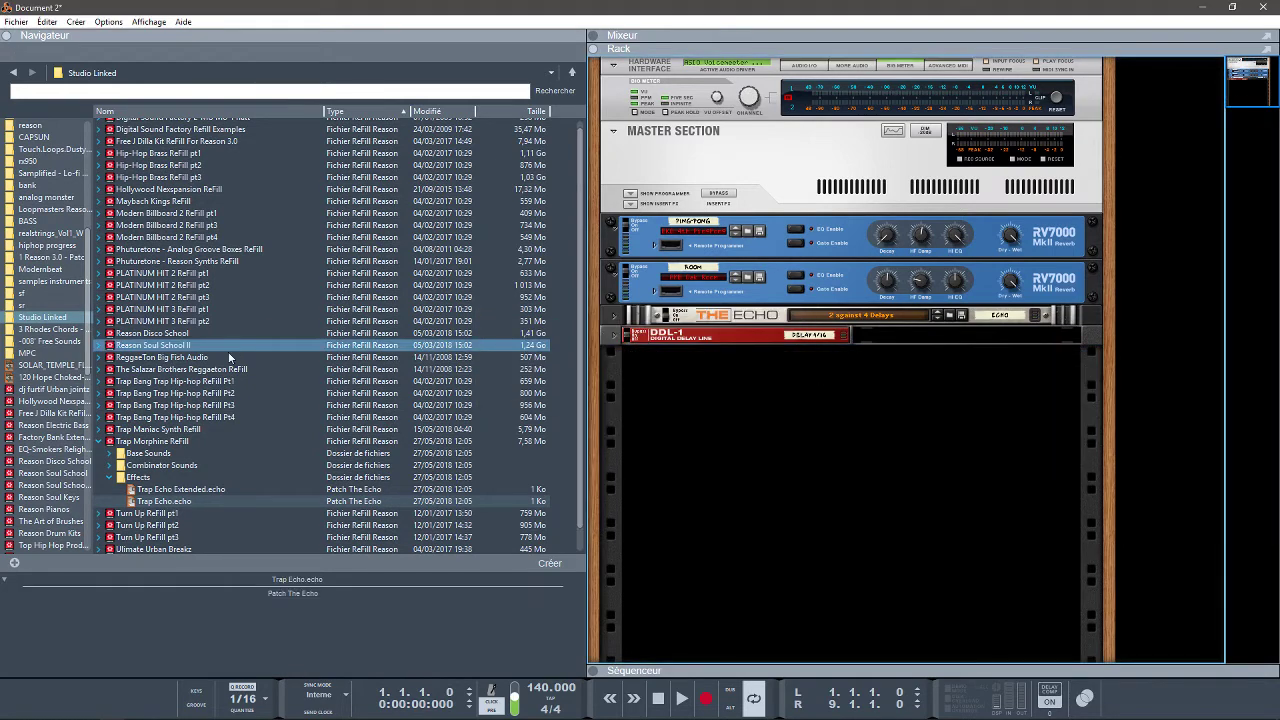
left_click(109, 453)
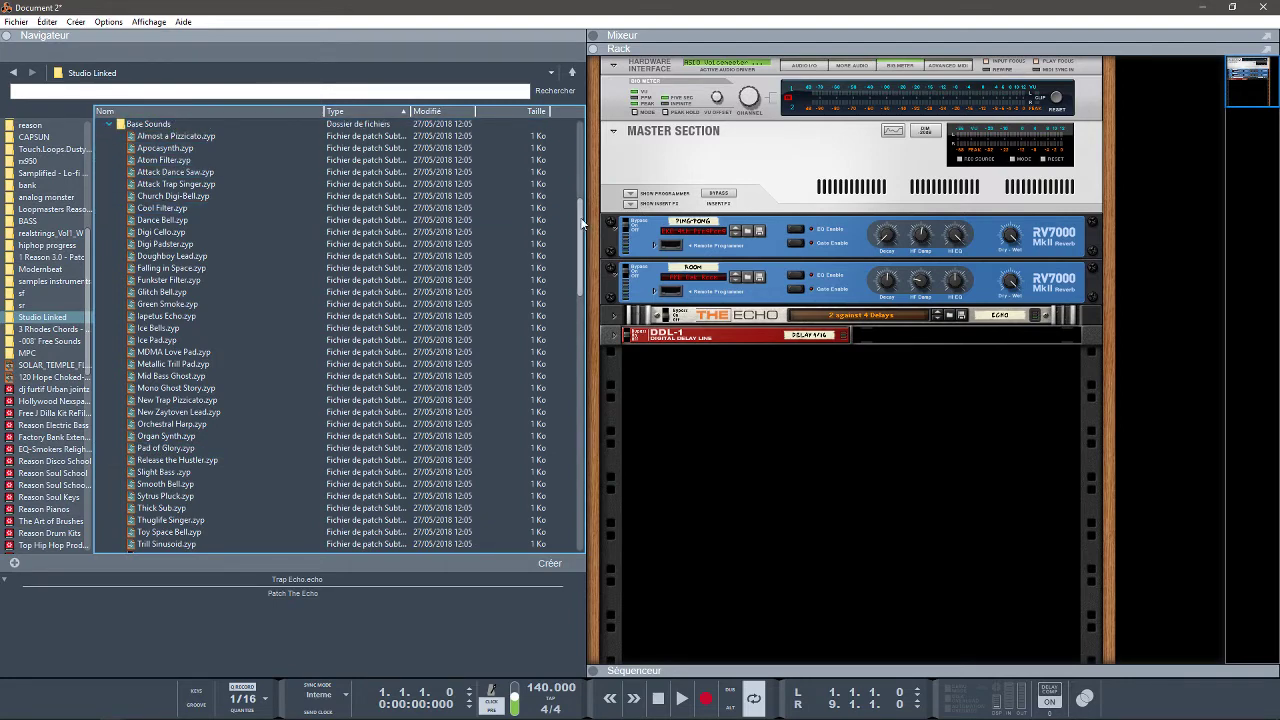
left_click_drag(580, 222, 583, 275)
left_click_drag(168, 127, 870, 464)
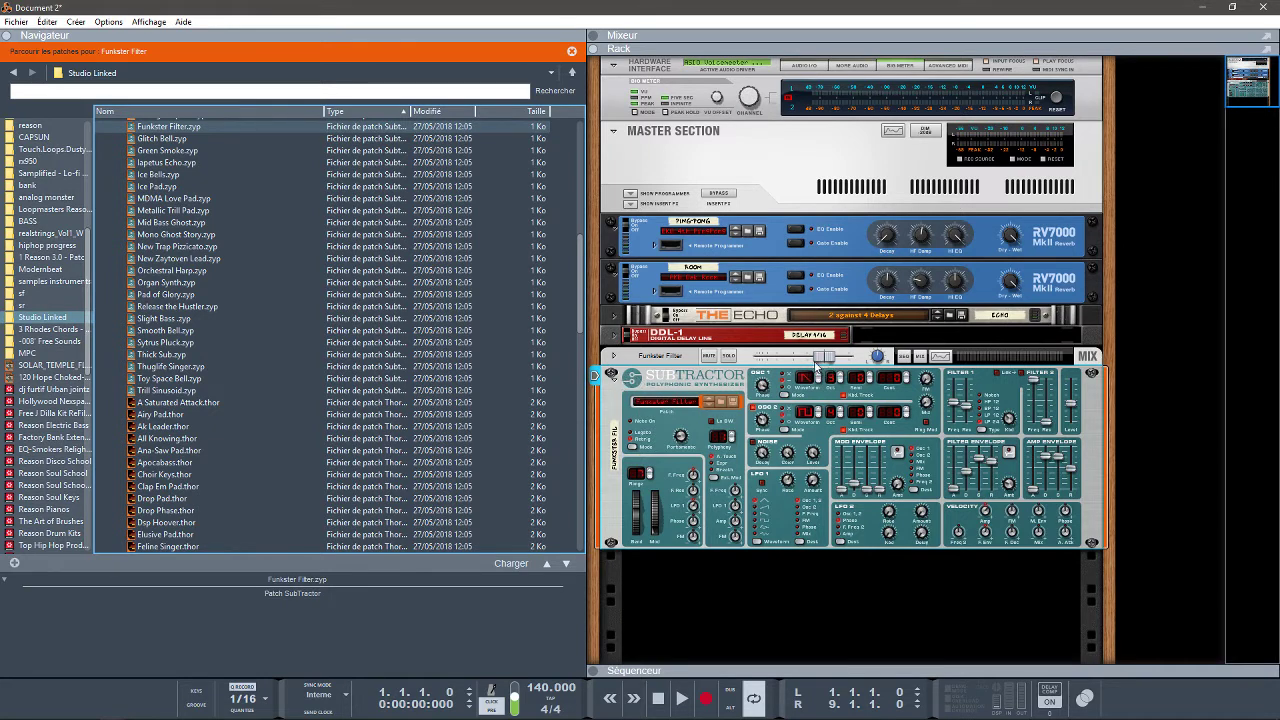
left_click_drag(827, 358, 848, 363)
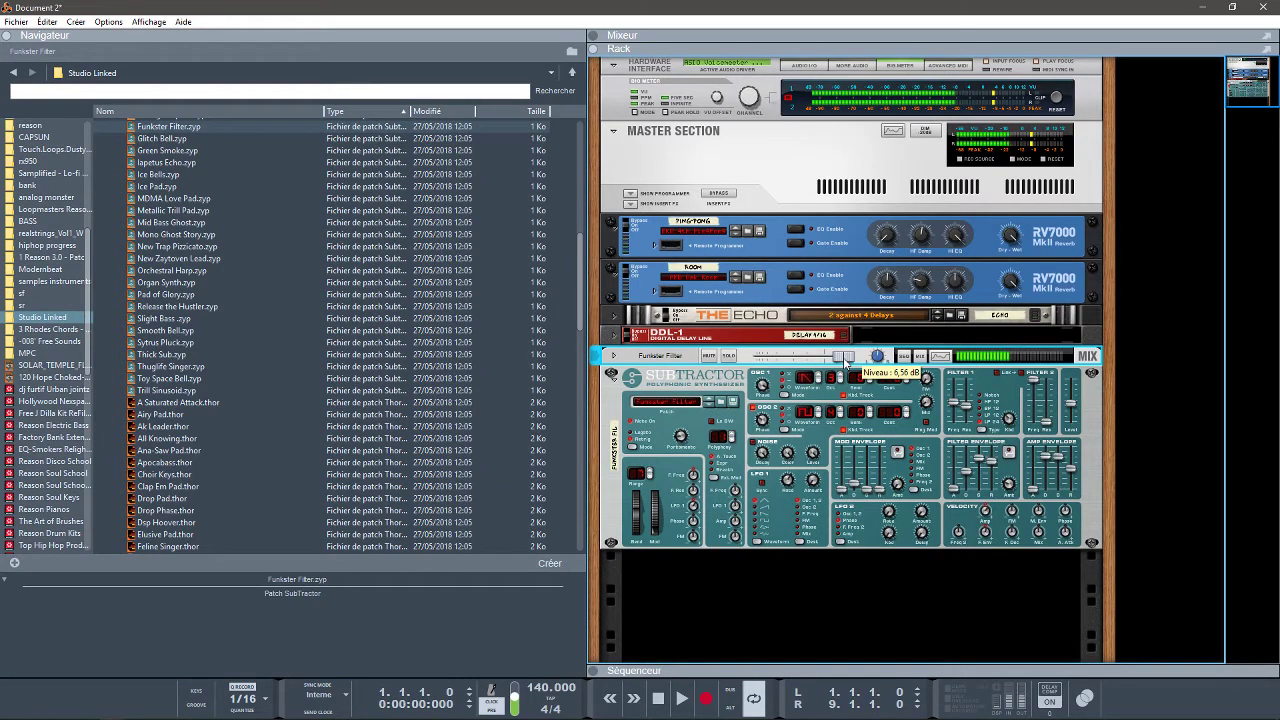
Step: Load the New Zaytoven Lead patch into the SubTractor and replace it with Orchestral Harp
left_click(205, 258)
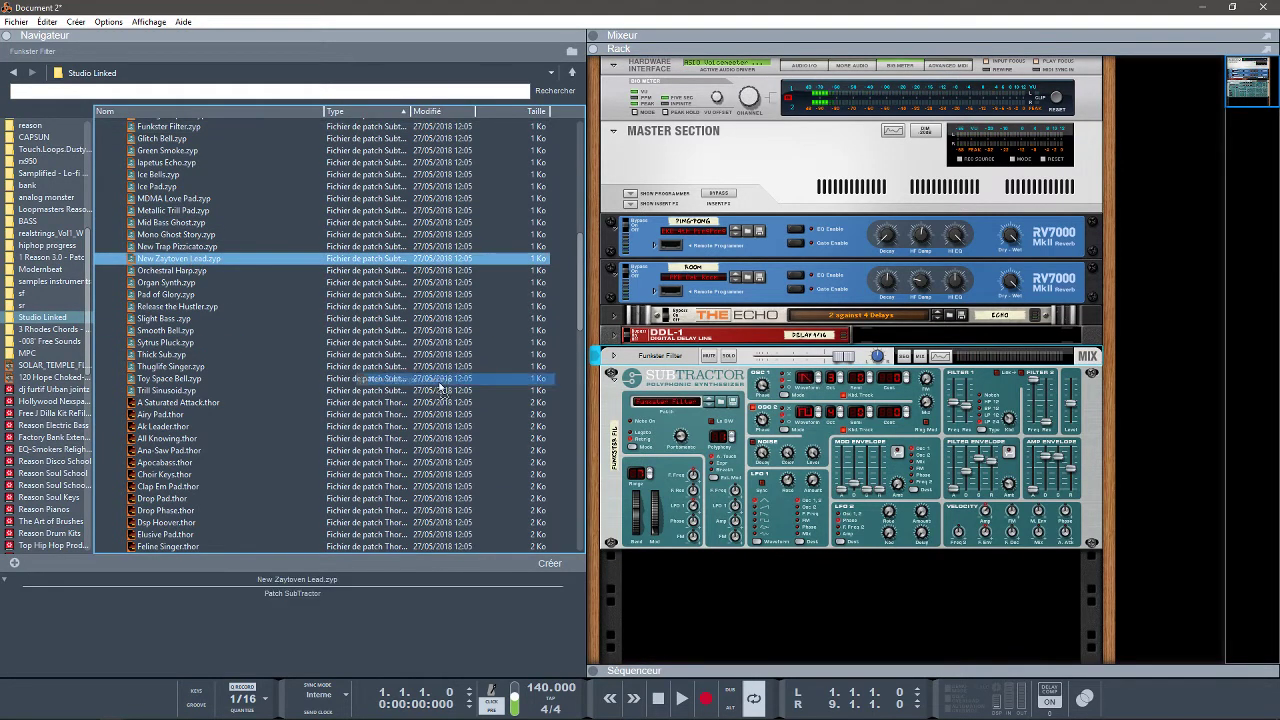
left_click_drag(440, 388, 757, 452)
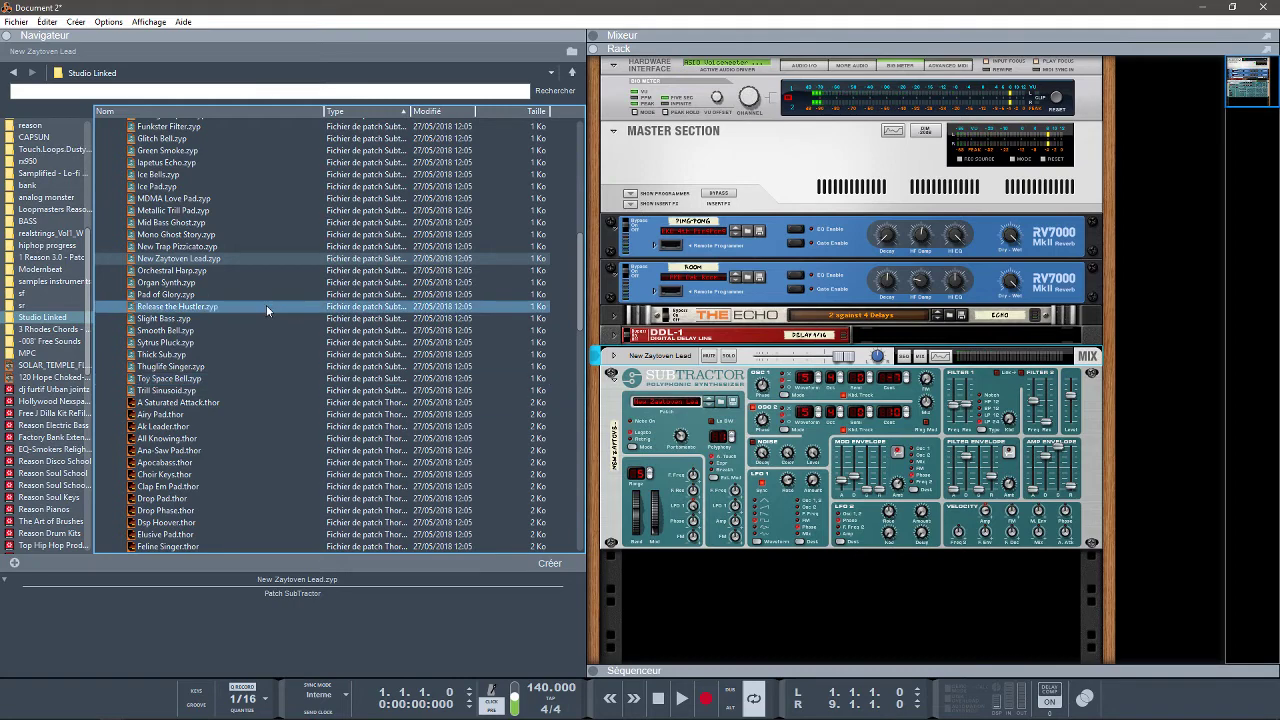
left_click_drag(172, 270, 990, 430)
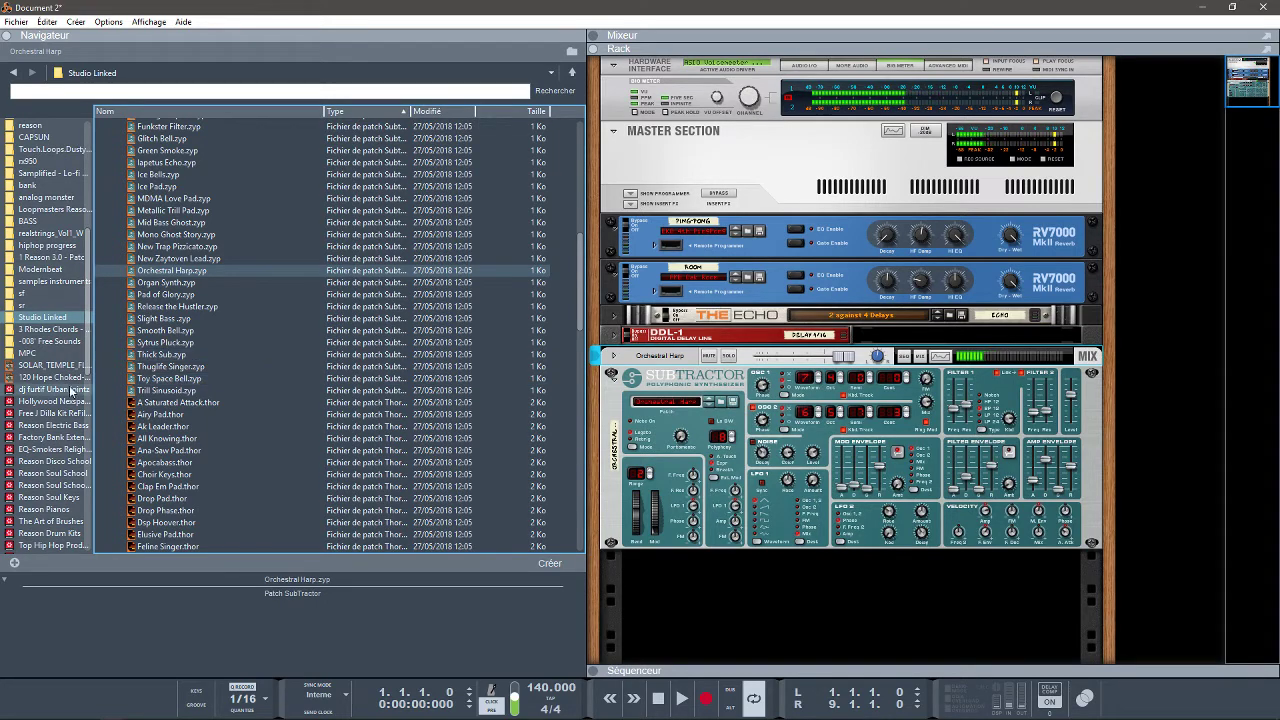
Step: Load the Church Digi-Bell, Cool Filter and Digi Cello patches one after another into the SubTractor
left_click_drag(582, 300, 572, 257)
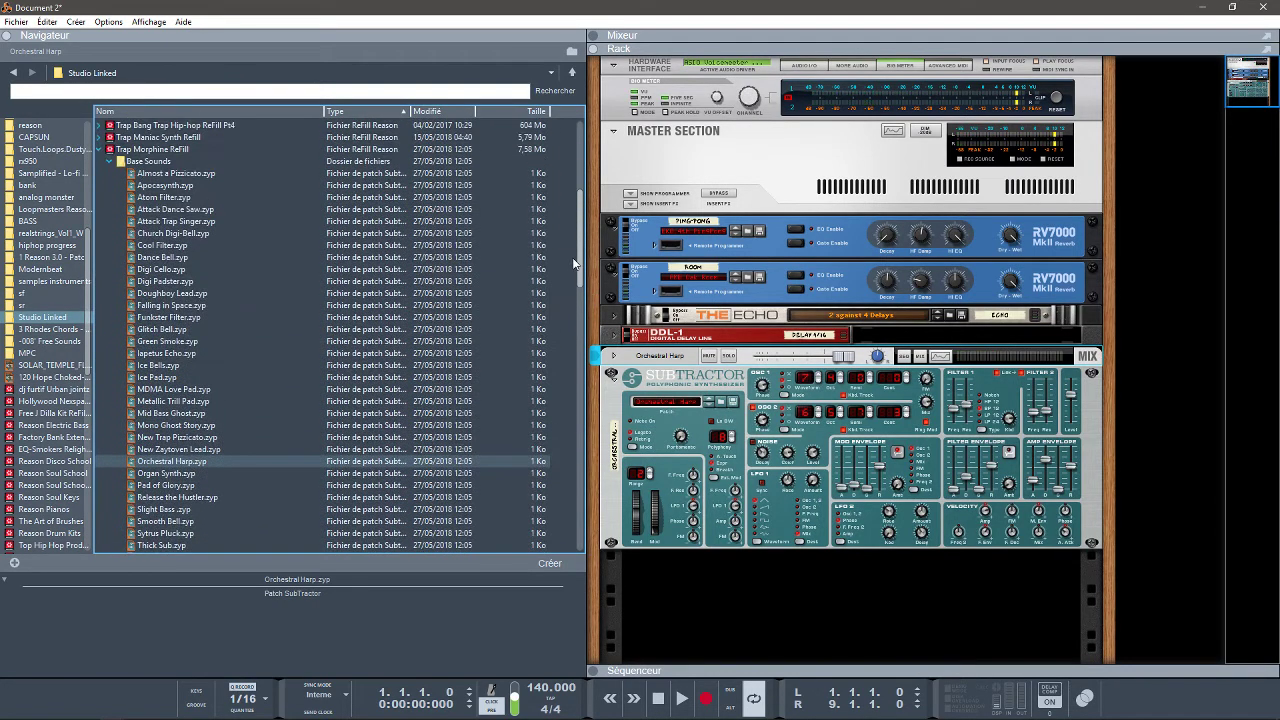
left_click(168, 244)
left_click_drag(167, 238, 762, 452)
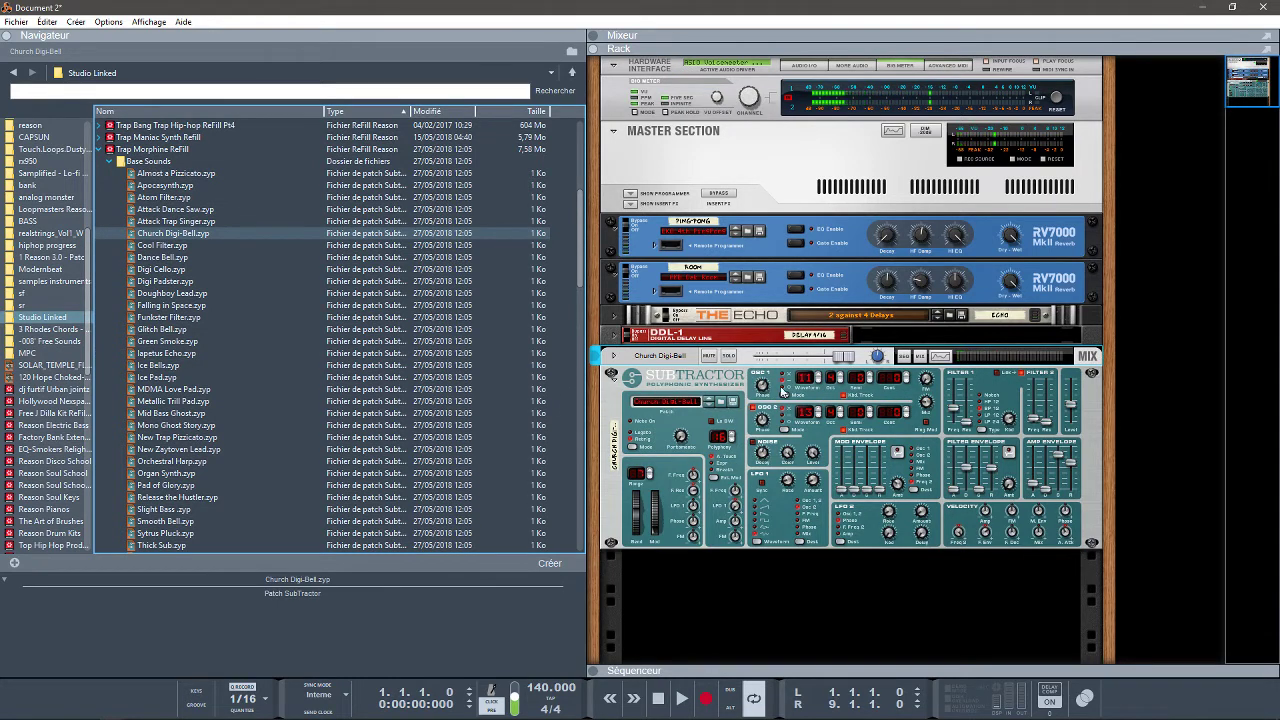
left_click(155, 246)
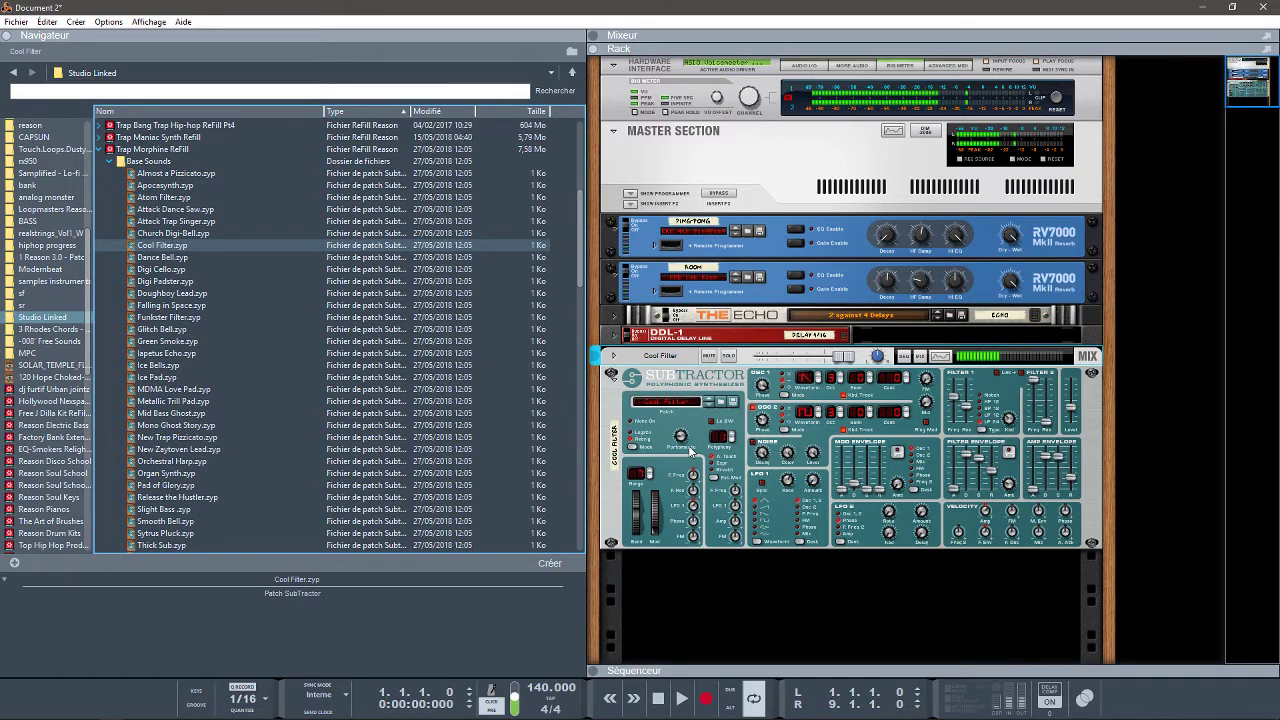
left_click(127, 270)
left_click_drag(127, 272, 787, 466)
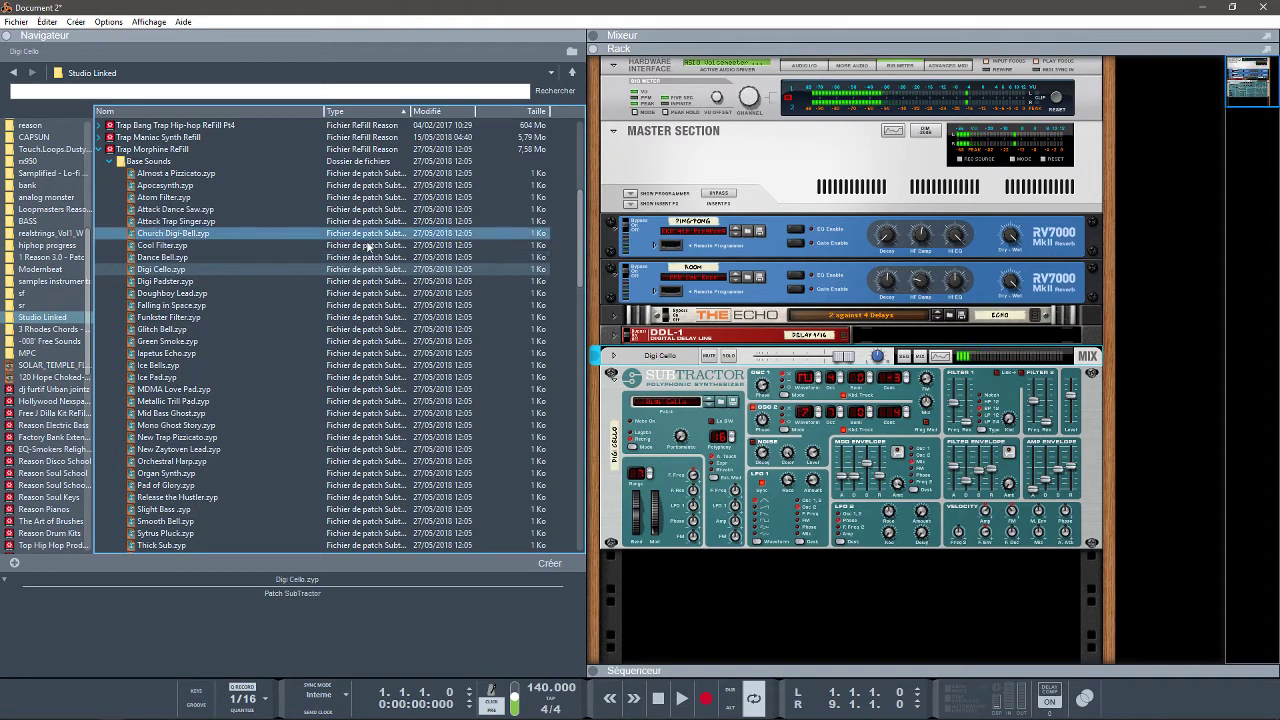
Step: Replace the SubTractor with the Thor patch A Saturated Attack and switch it to Airy Pad
left_click_drag(581, 283, 594, 366)
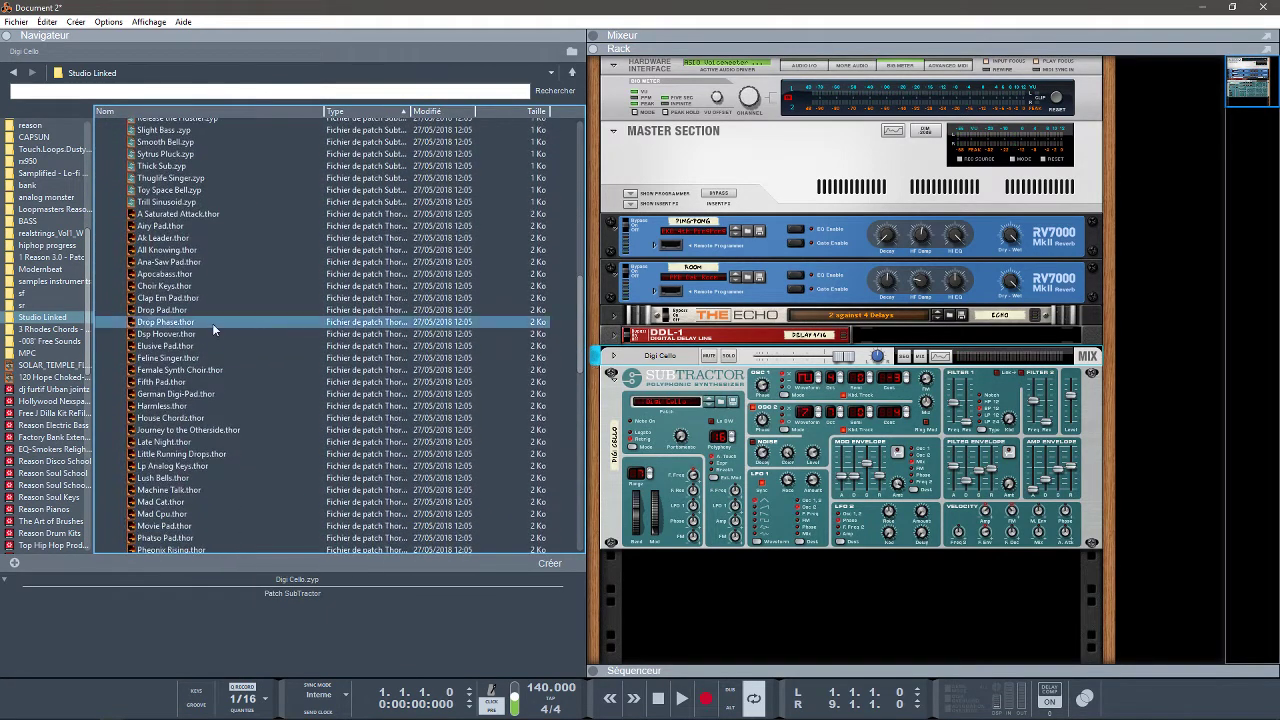
left_click(157, 215)
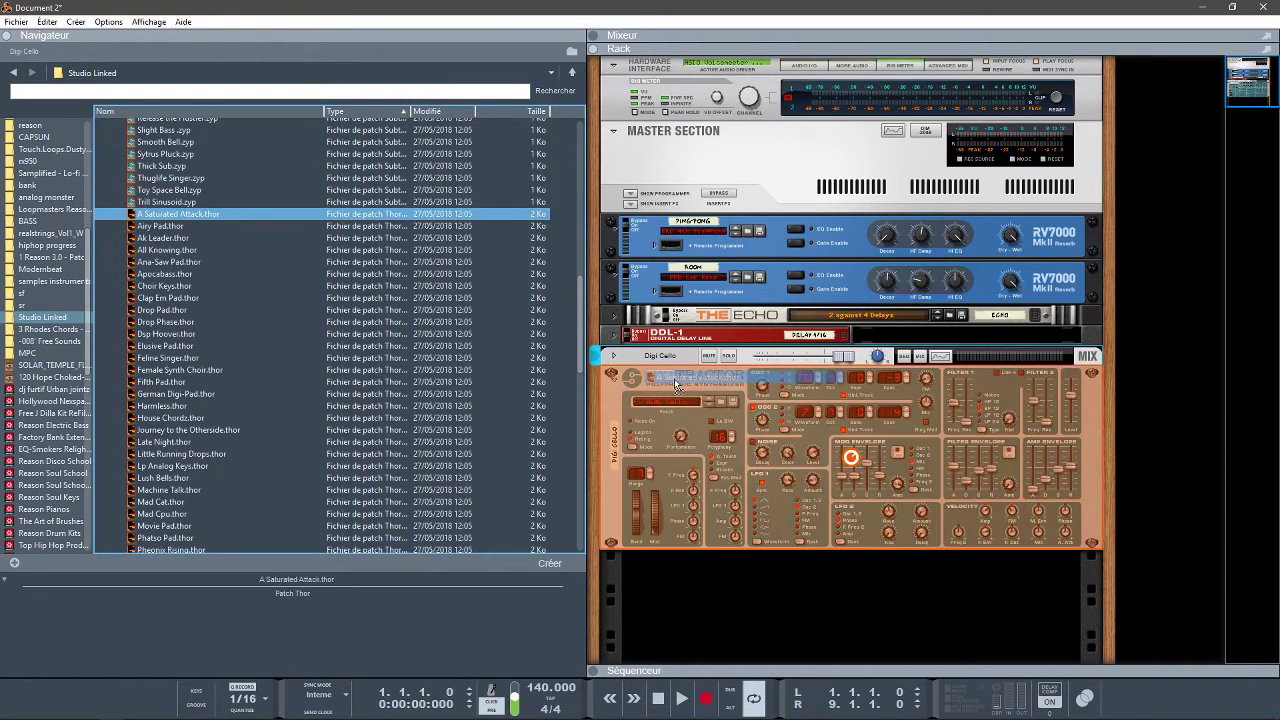
left_click(677, 385)
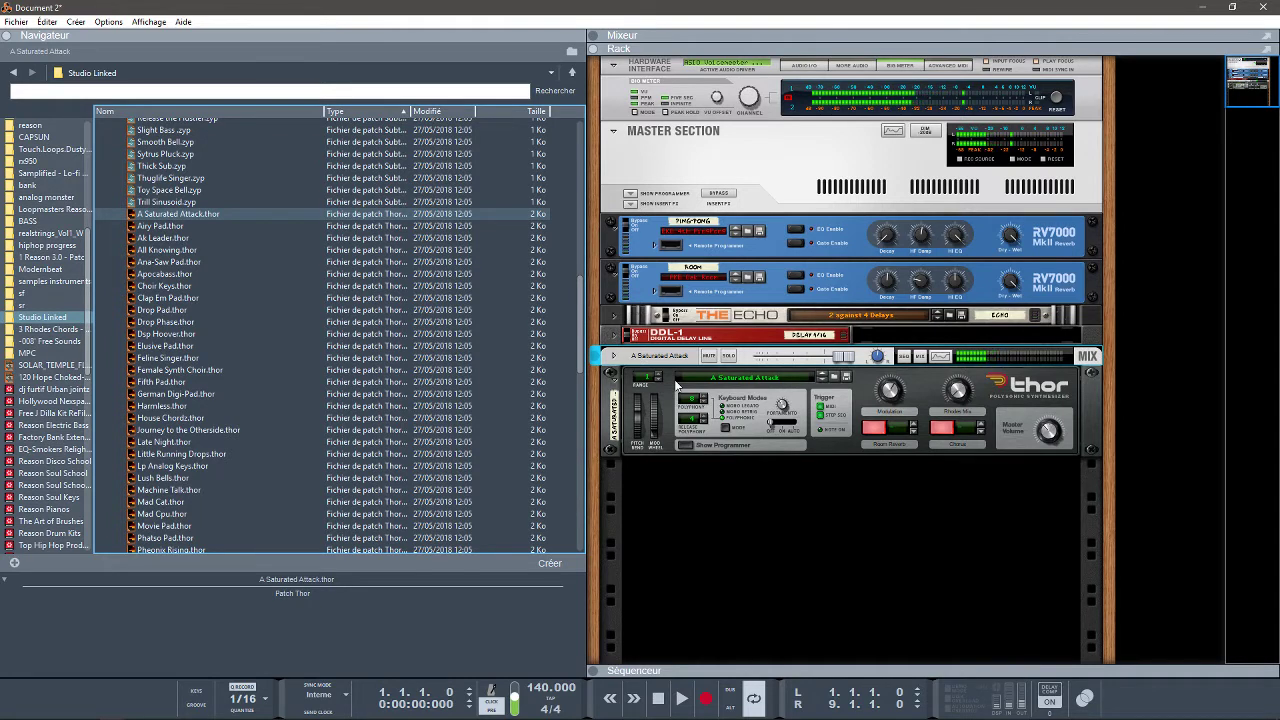
left_click(158, 227)
left_click_drag(158, 227, 720, 435)
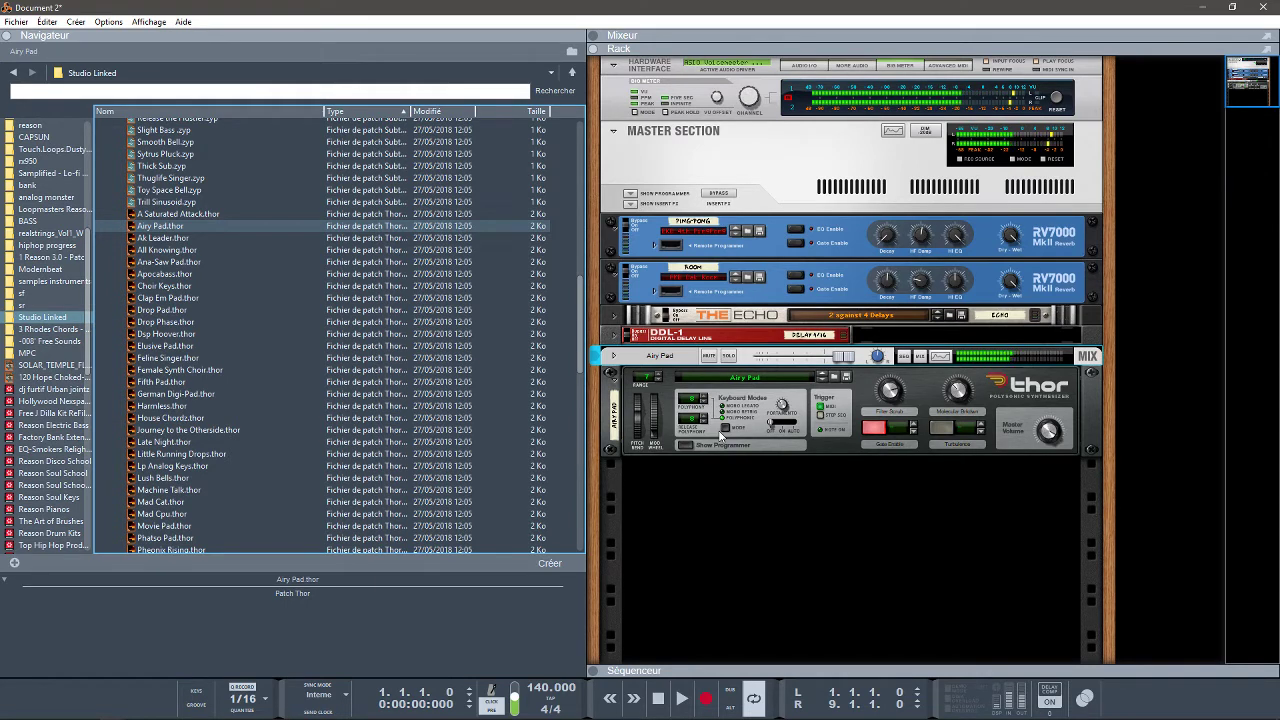
Step: Load the Clap Em Pad patch into Thor and replace it with German Digi-Pad
left_click(305, 298)
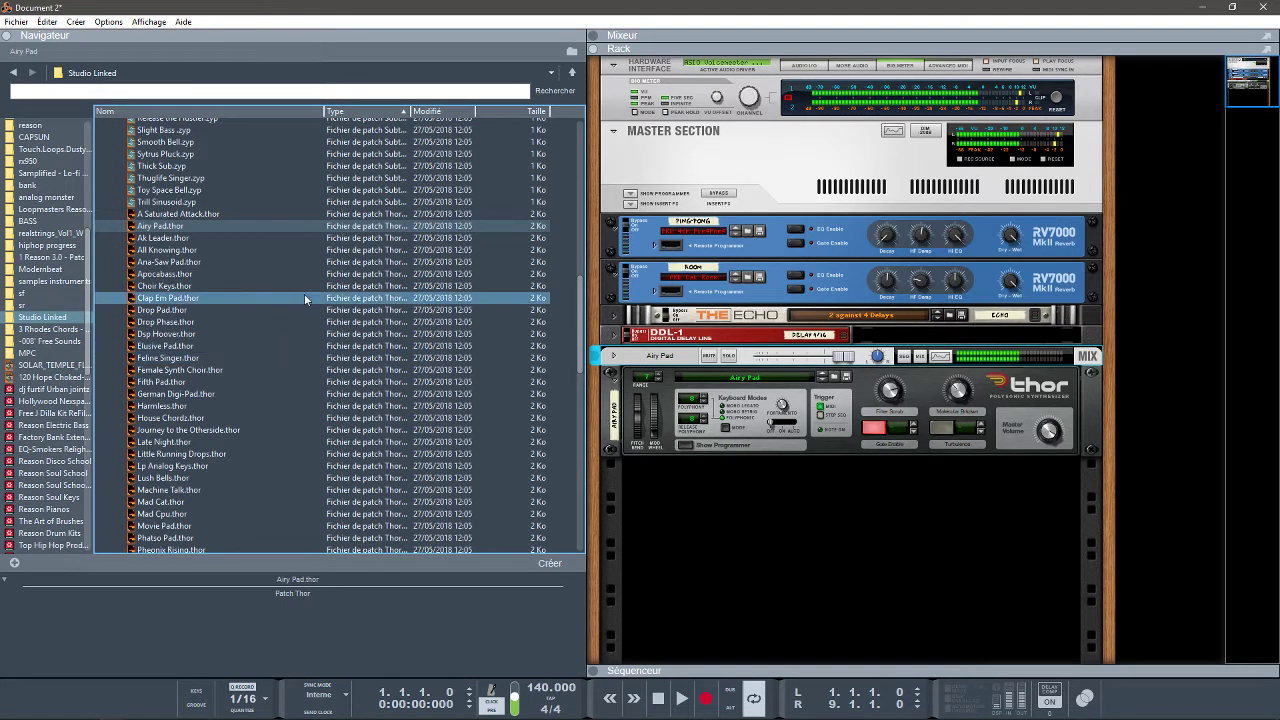
left_click_drag(189, 297, 748, 392)
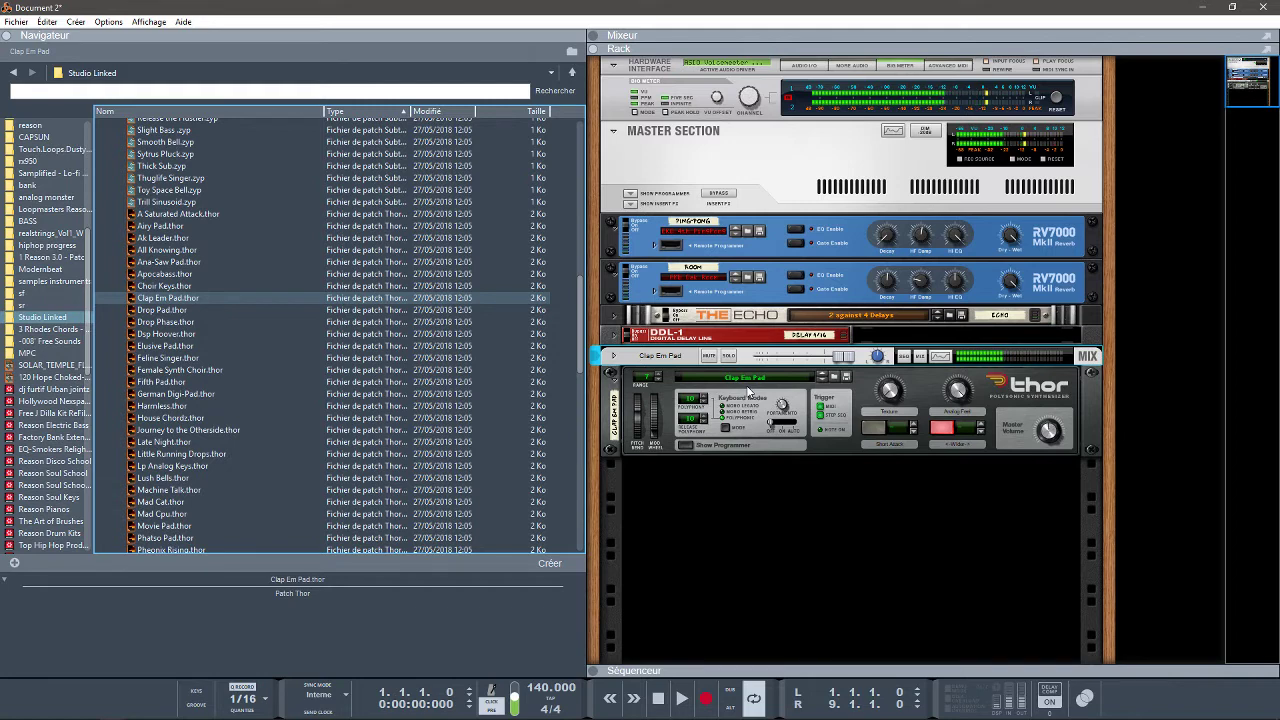
left_click_drag(180, 396, 768, 384)
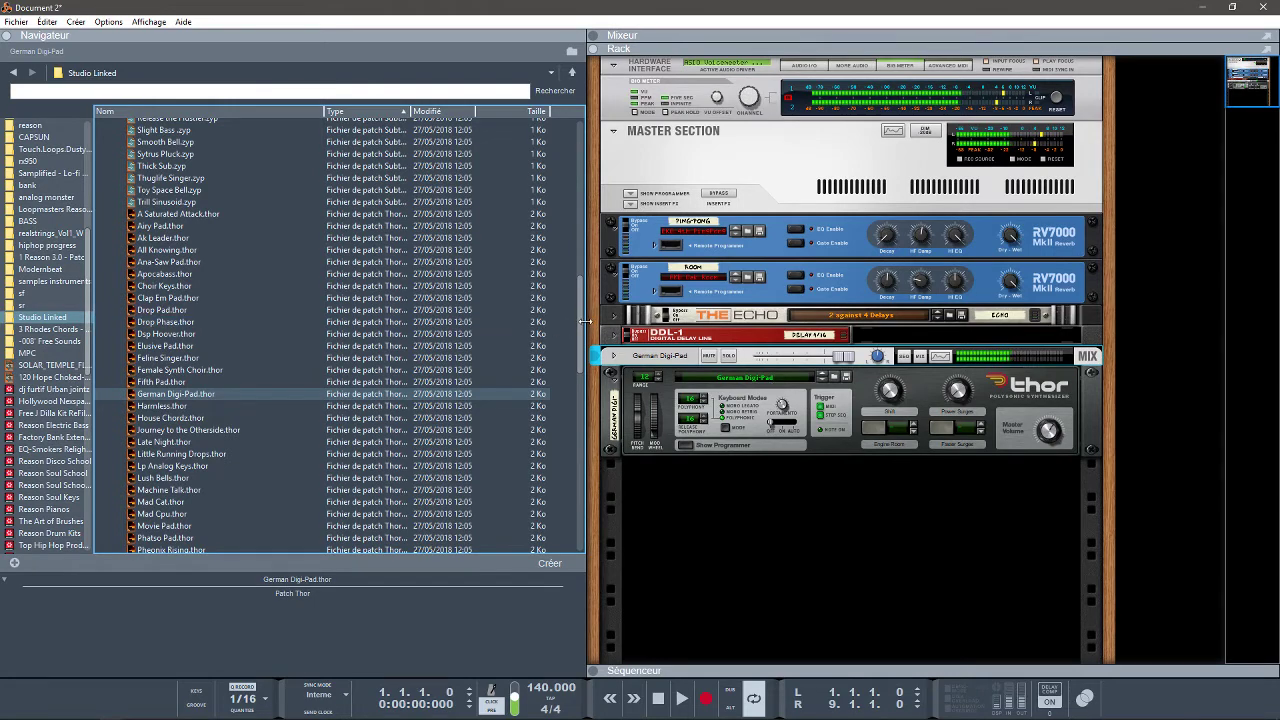
Step: Load the Stereo Lushiousness patch into Thor and replace it with Phatso Pad
scroll(586, 338, "down", 1)
scroll(586, 338, "down", 6)
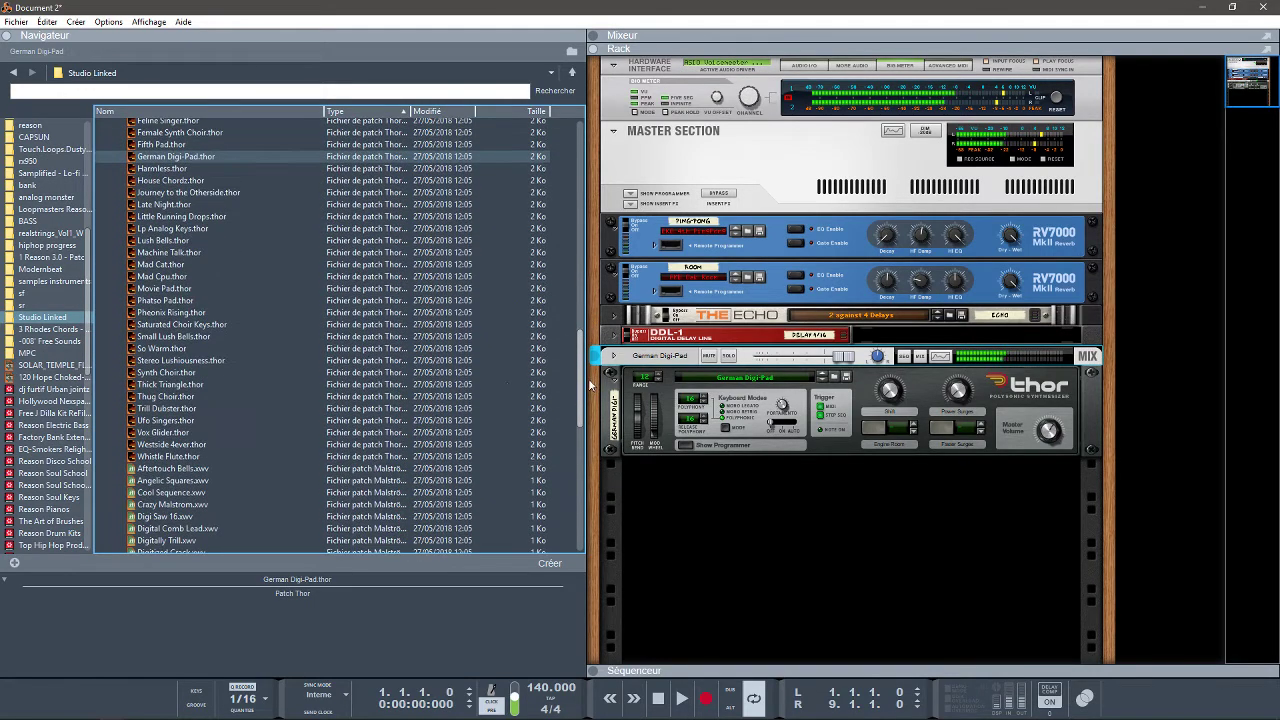
left_click(222, 361)
left_click_drag(222, 366, 743, 393)
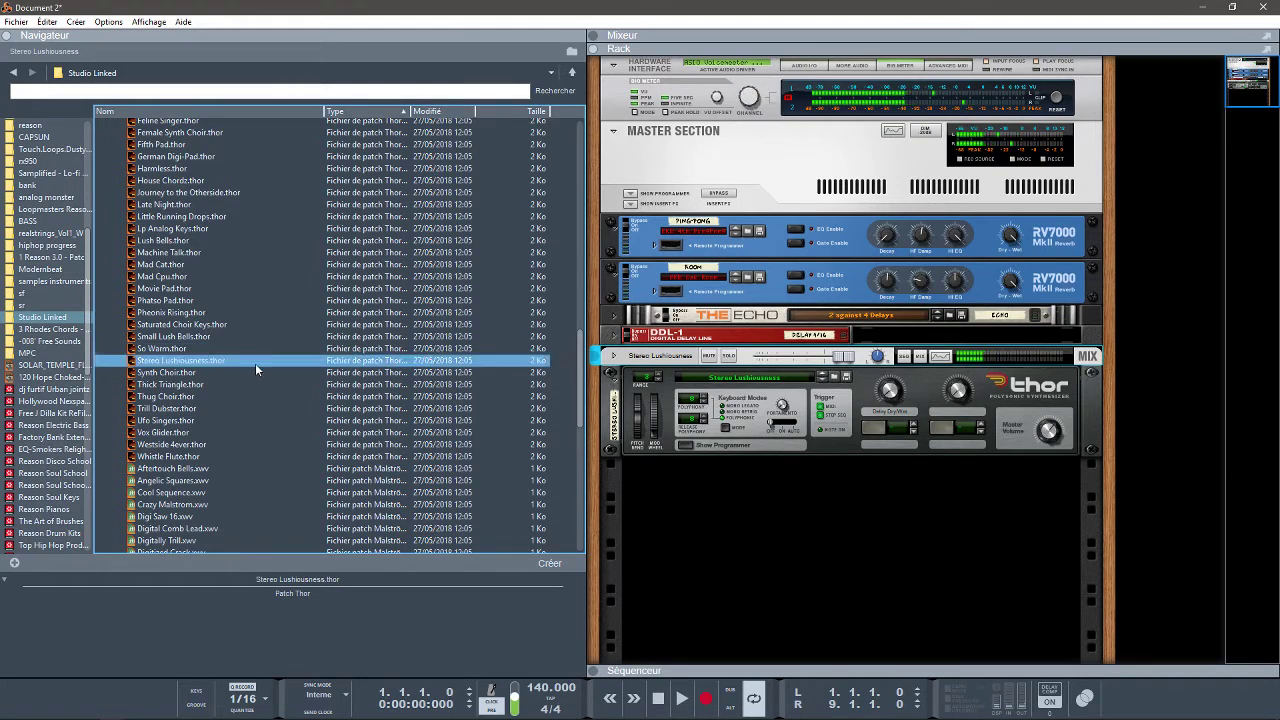
left_click(188, 301)
left_click_drag(188, 301, 814, 413)
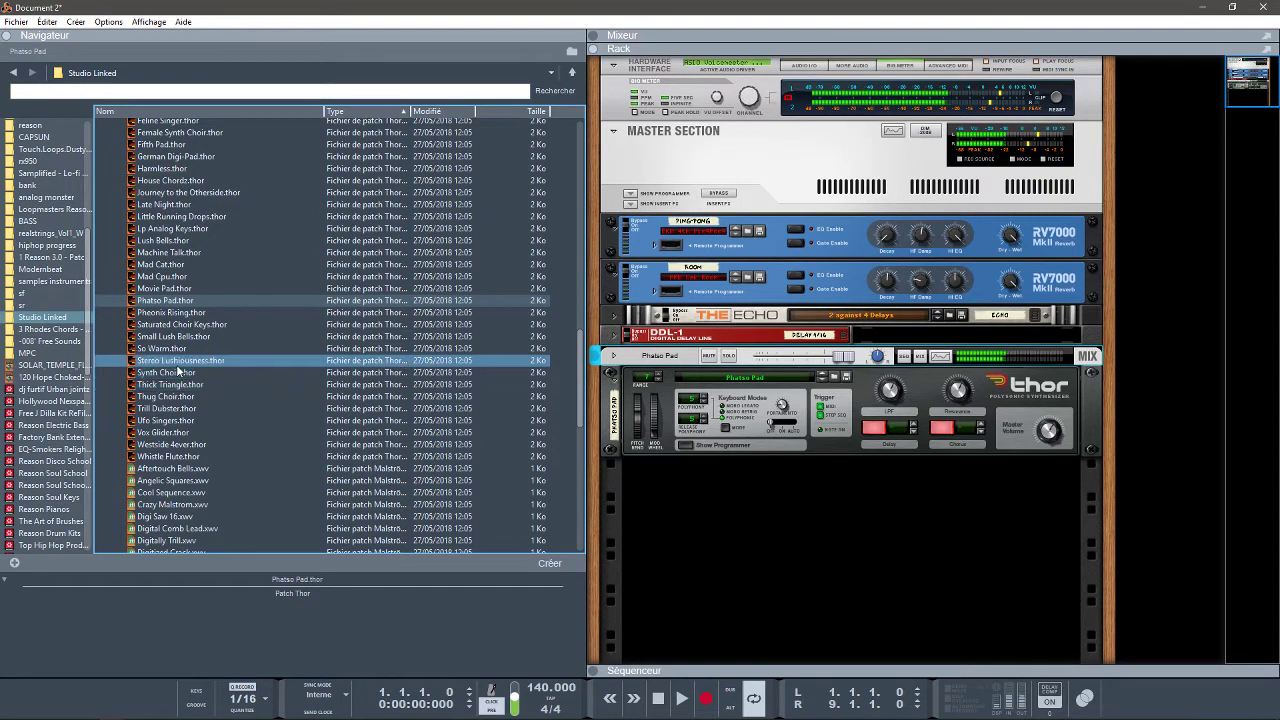
Step: Load the So Warm patch from Base Sounds into Thor
left_click(146, 350)
double_click(146, 350)
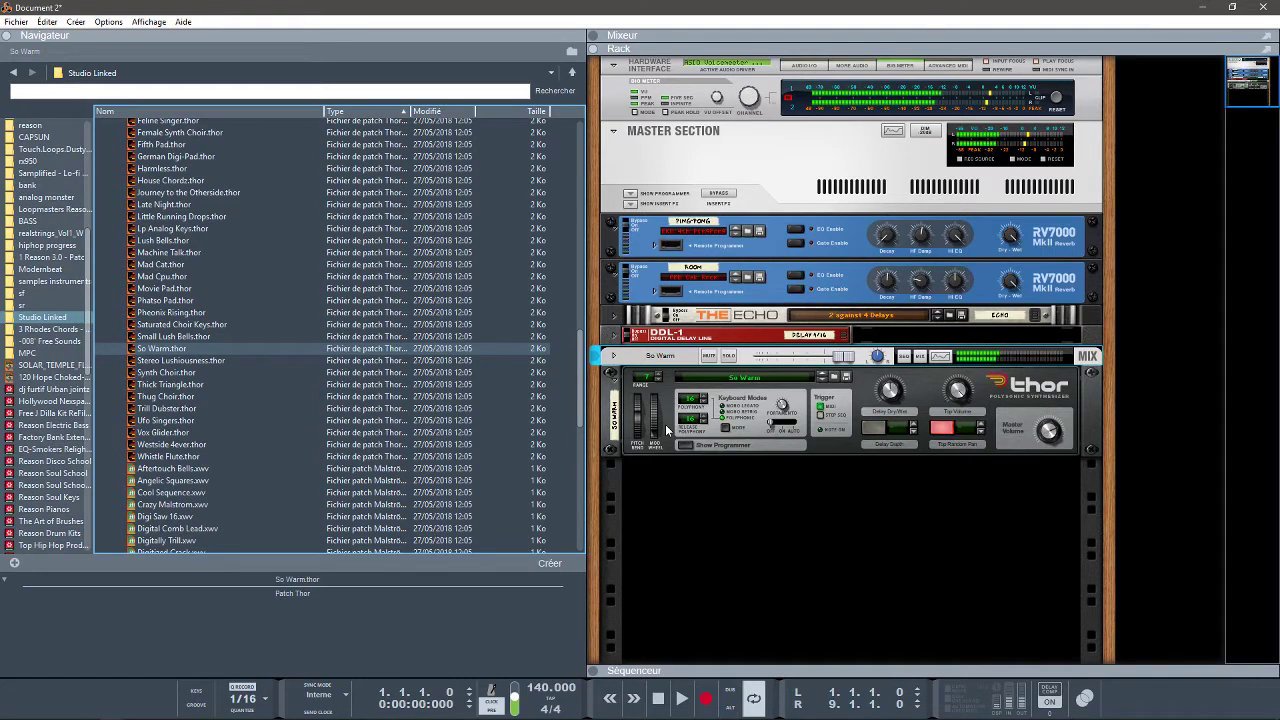
Step: Load the Thug Choir patch into Thor and replace it with Westside 4ever
left_click(165, 398)
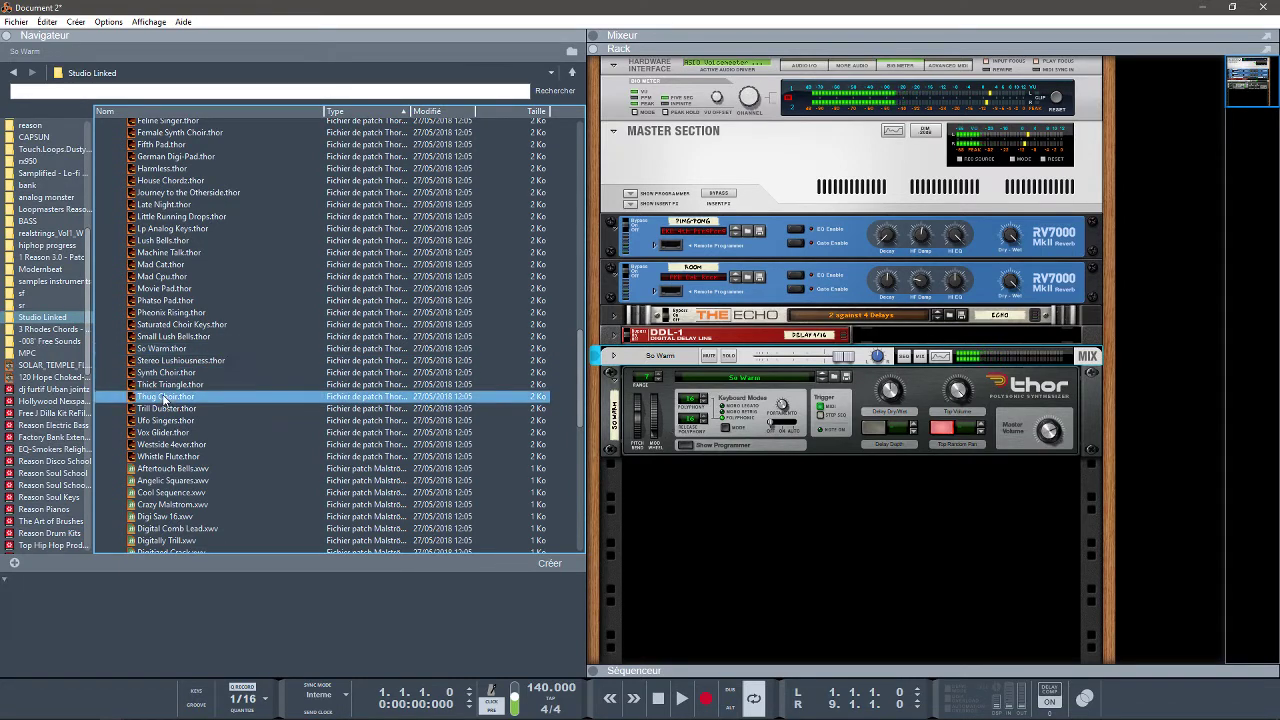
left_click_drag(165, 398, 884, 402)
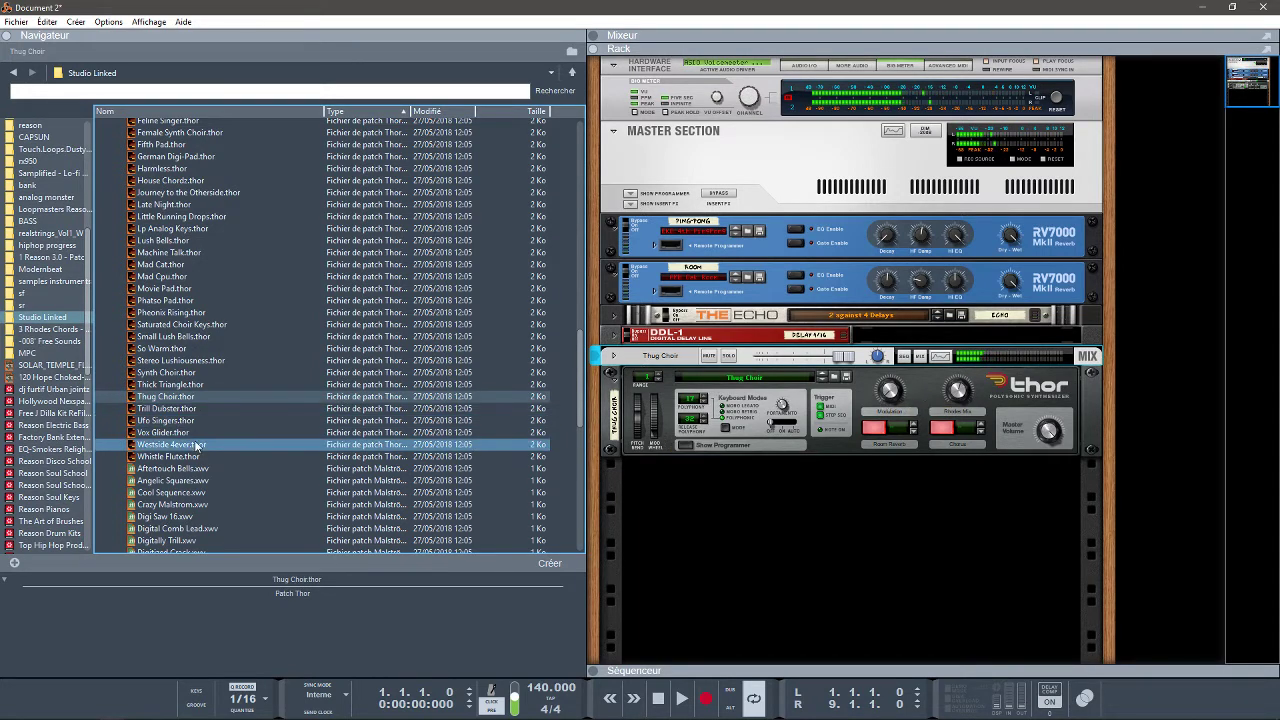
left_click_drag(172, 444, 812, 405)
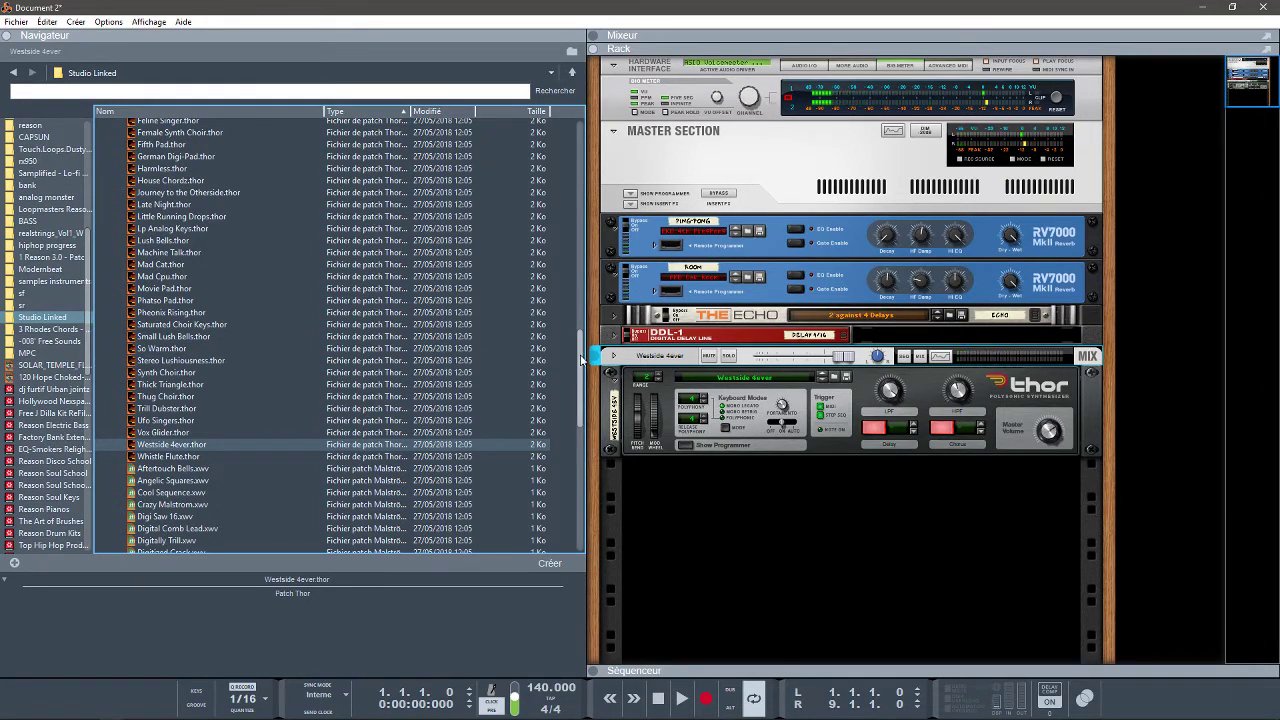
Step: Replace Thor with the Malström patch Digitally Trill and switch it to Full Wave Synth
left_click_drag(579, 362, 578, 421)
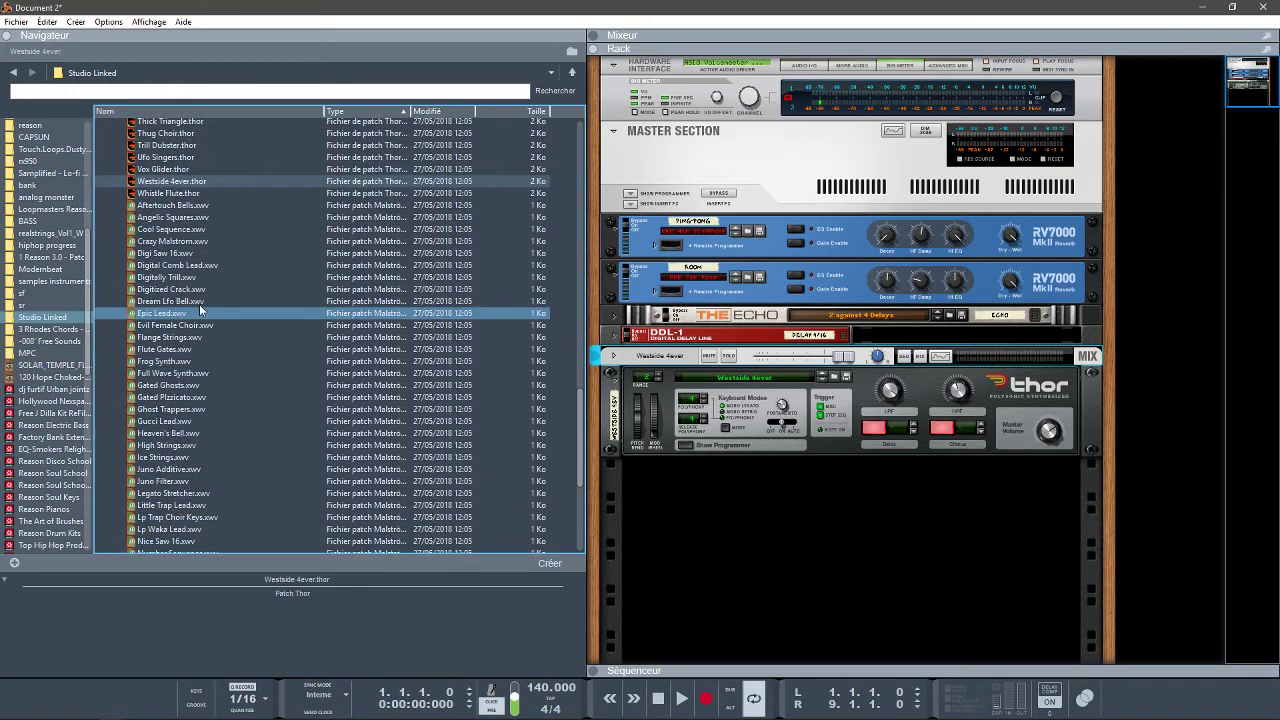
left_click_drag(290, 277, 758, 420)
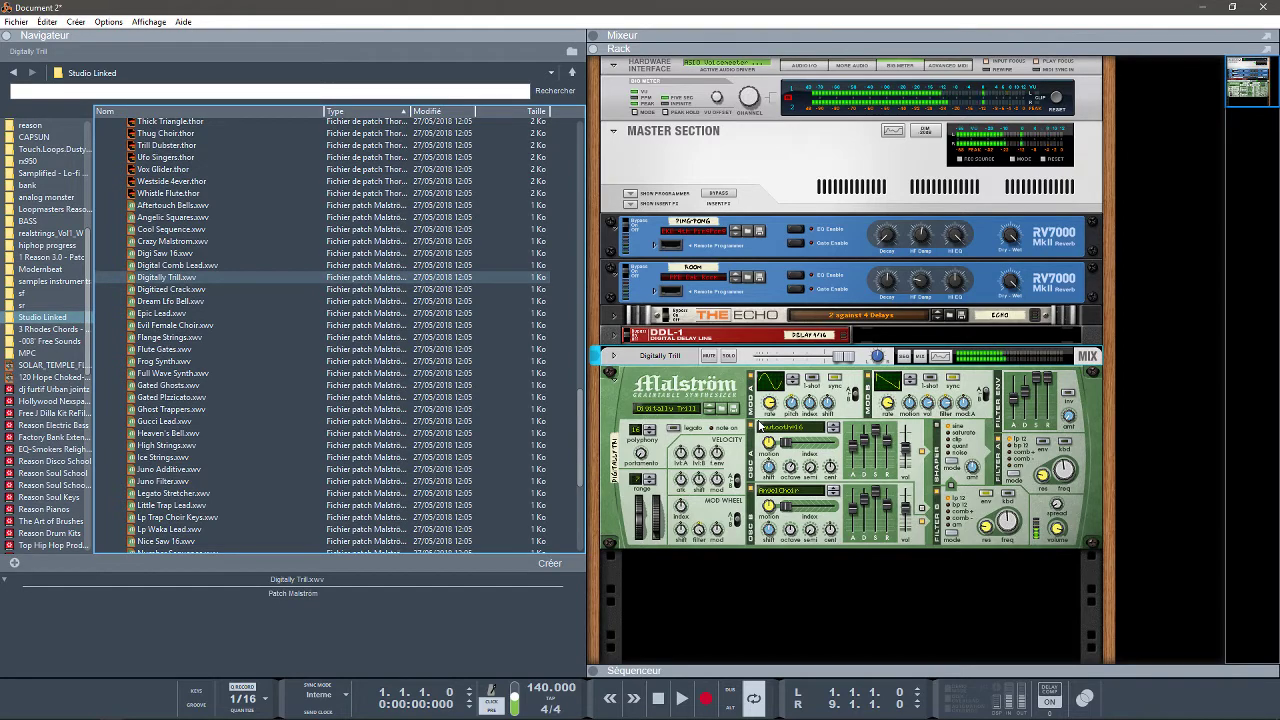
left_click(166, 374)
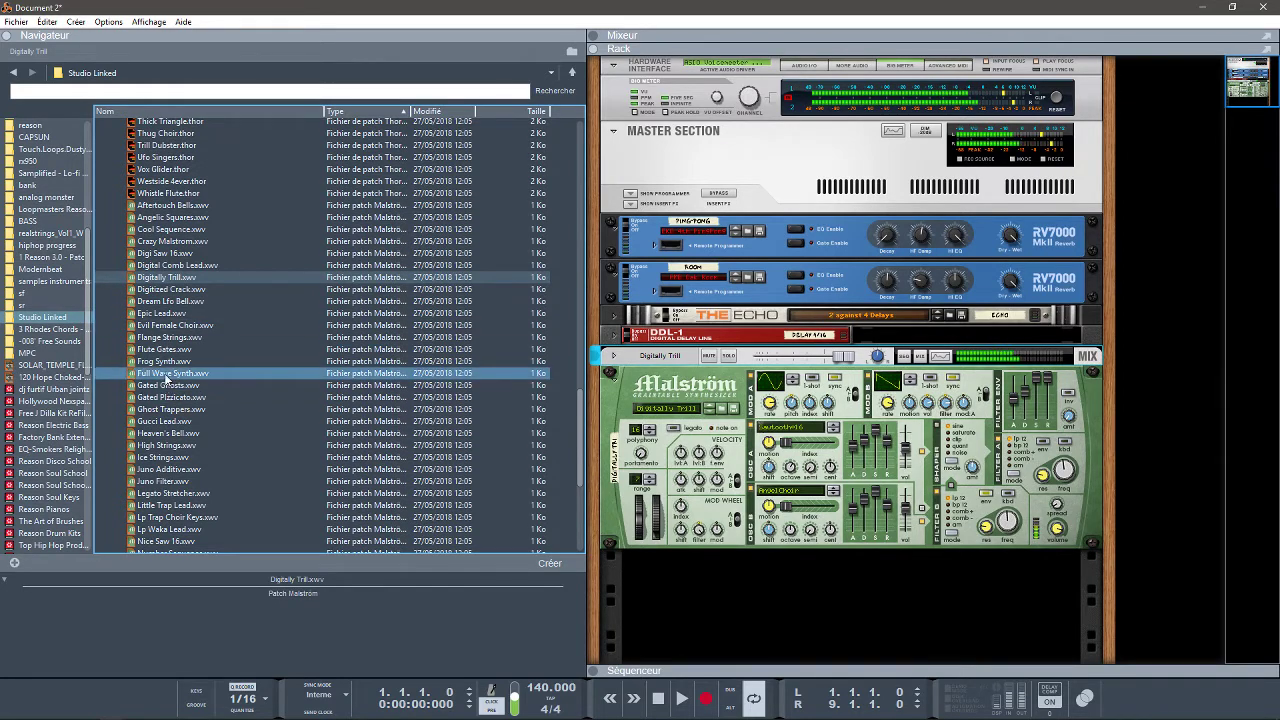
left_click_drag(166, 374, 908, 425)
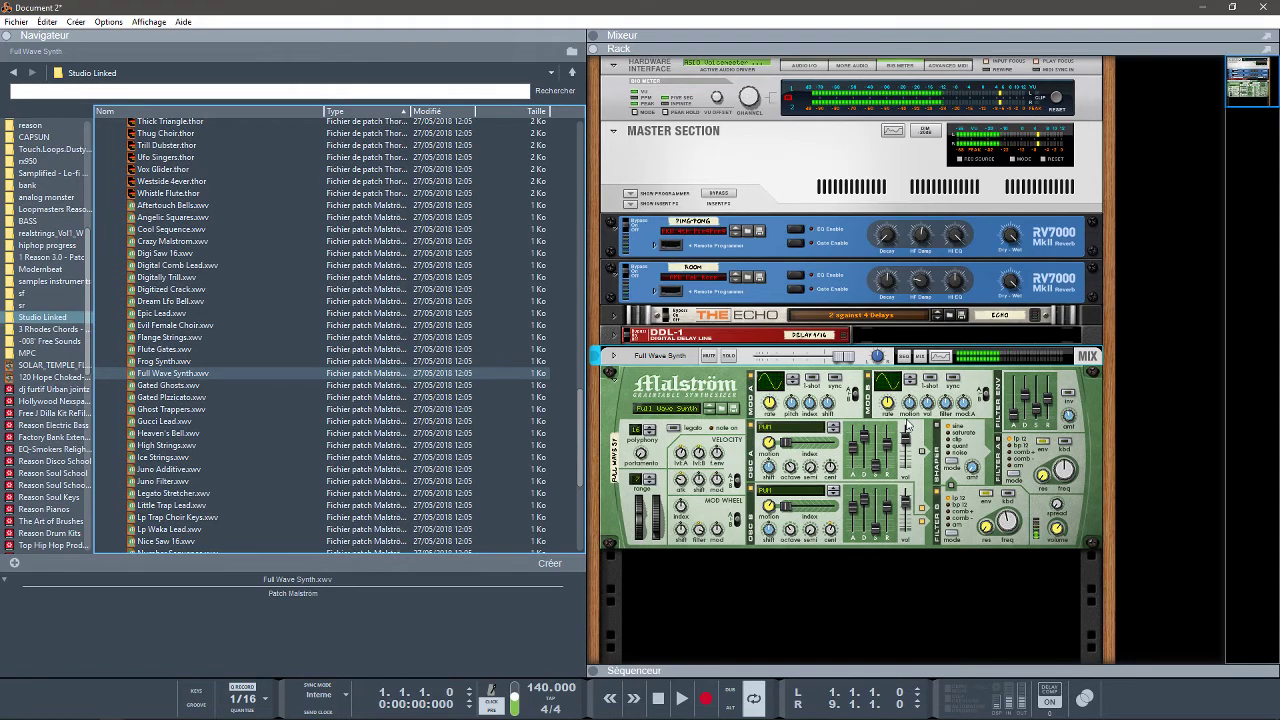
Step: Load the Gucci Lead patch into the Malström and replace it with Lp Trap Choir Keys
left_click(203, 425)
left_click_drag(203, 425, 735, 453)
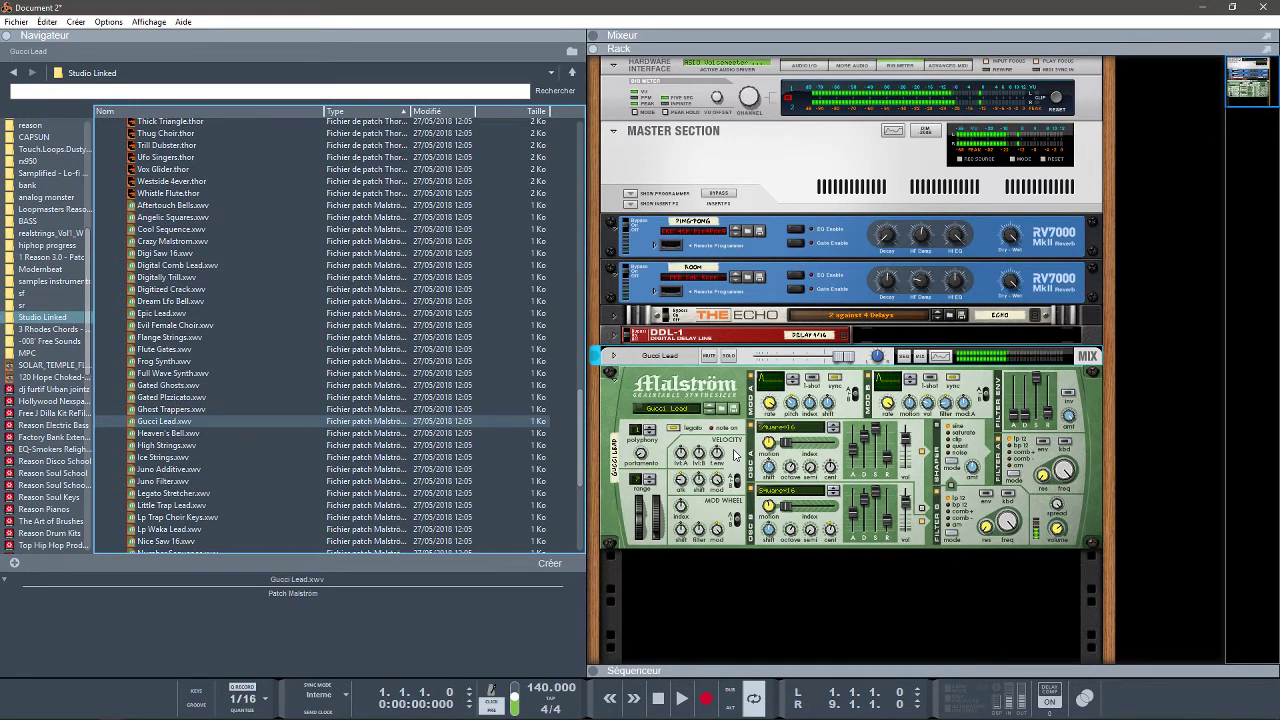
scroll(584, 434, "down", 1)
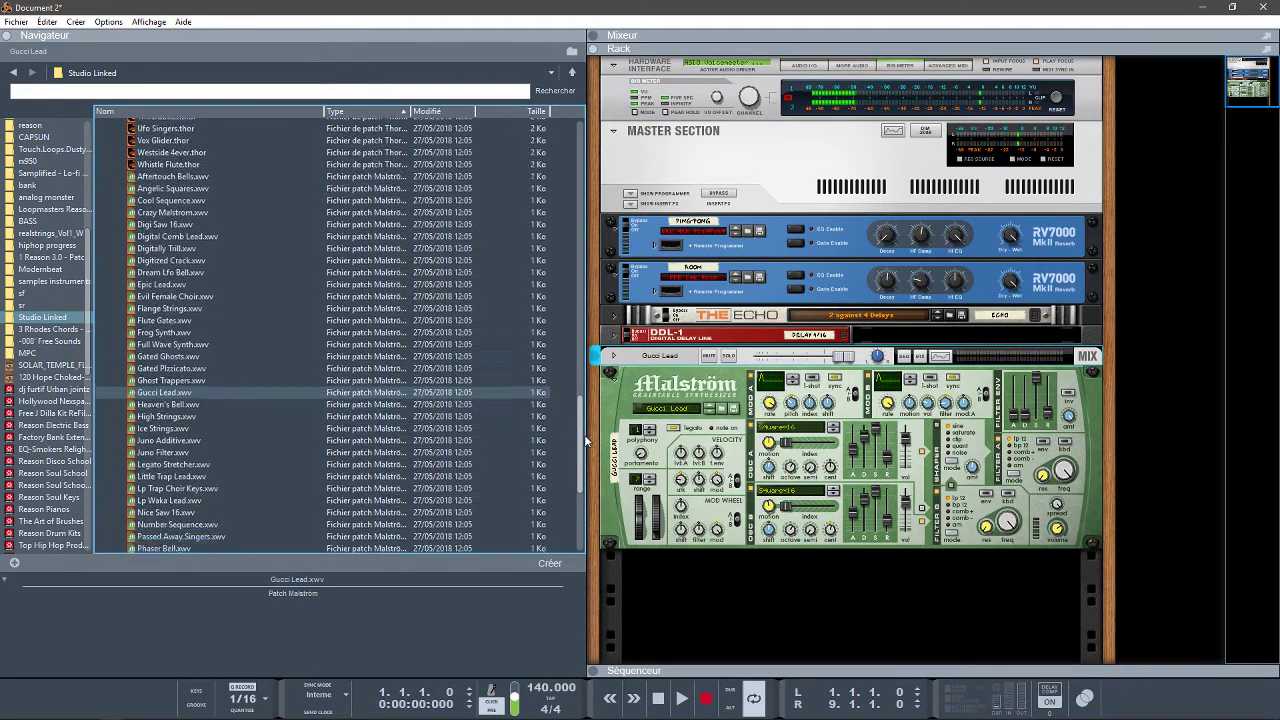
left_click_drag(585, 435, 590, 453)
left_click_drag(196, 402, 767, 468)
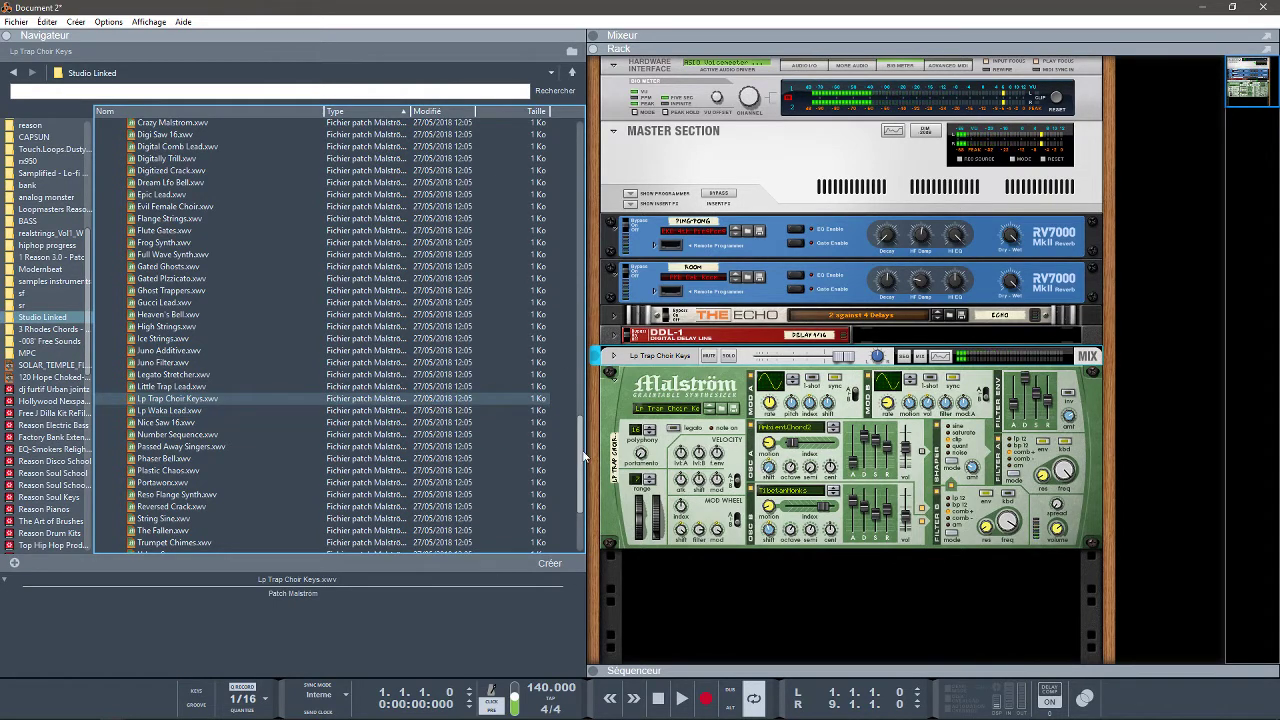
Step: Replace the Malström with the A Trill Journey patch from the Combinator Sounds folder and show the Combinator's devices
left_click_drag(584, 456, 615, 193)
left_click(113, 314)
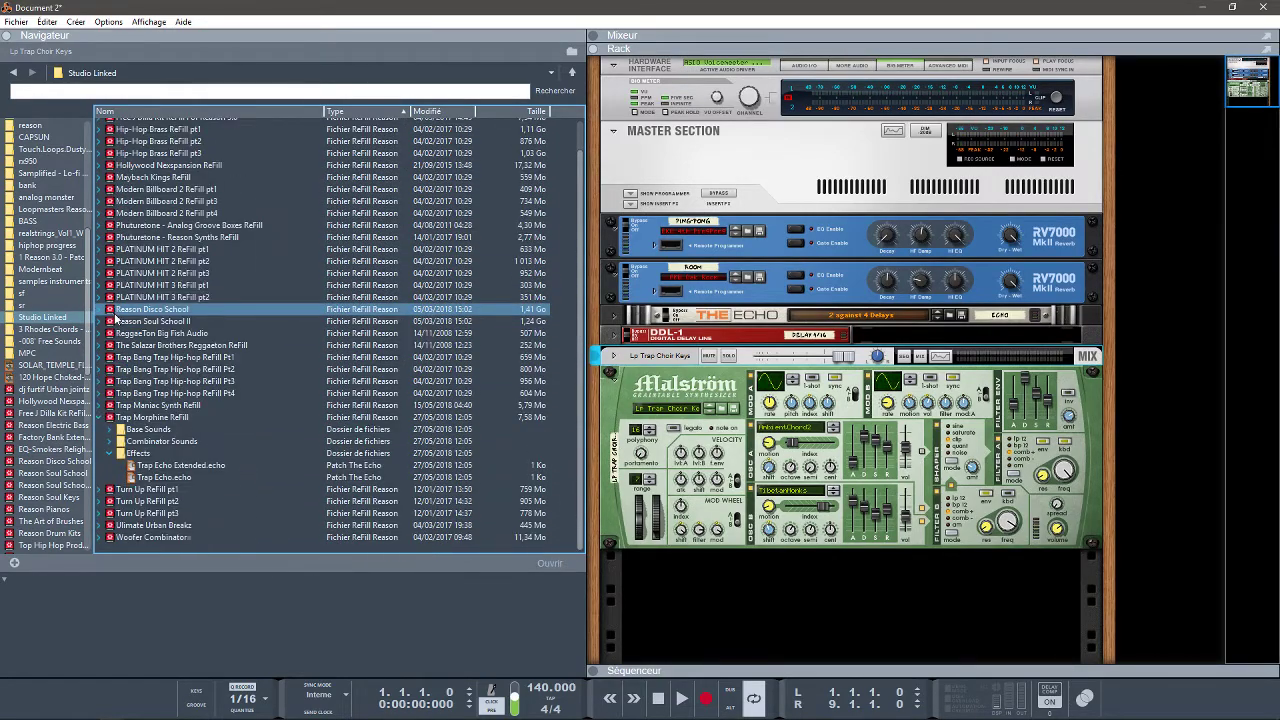
left_click(107, 442)
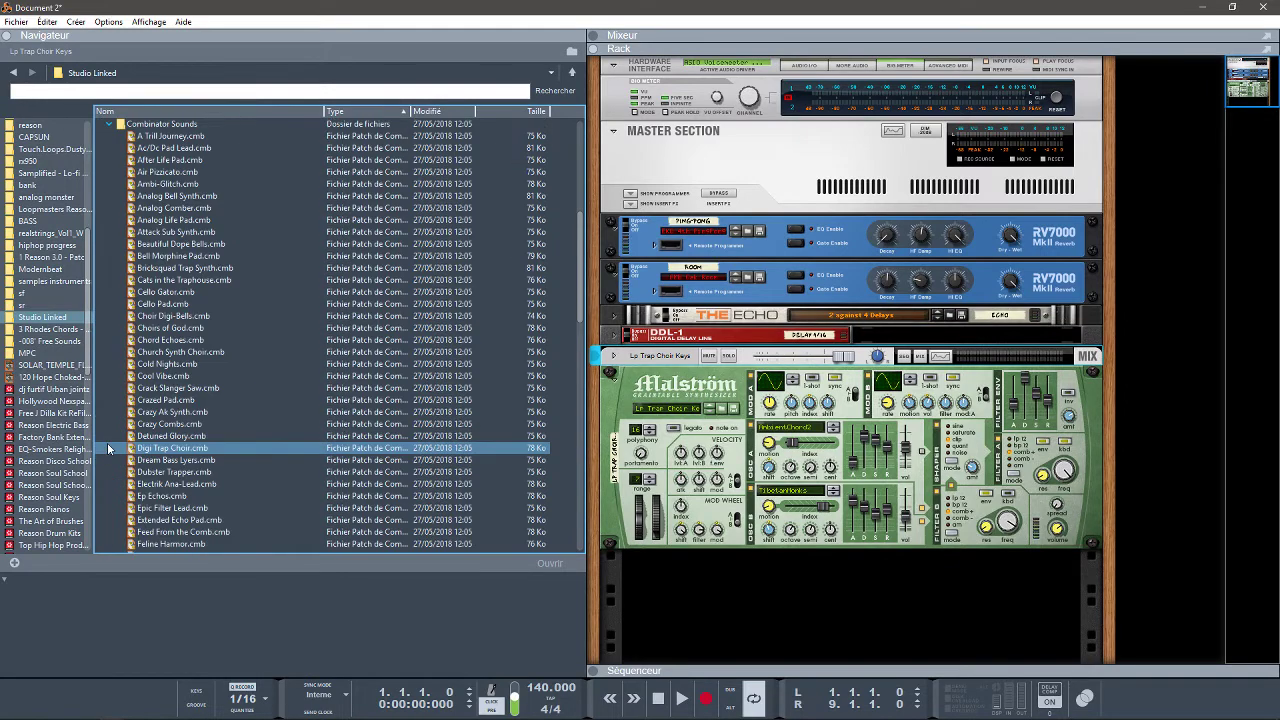
left_click_drag(168, 136, 780, 428)
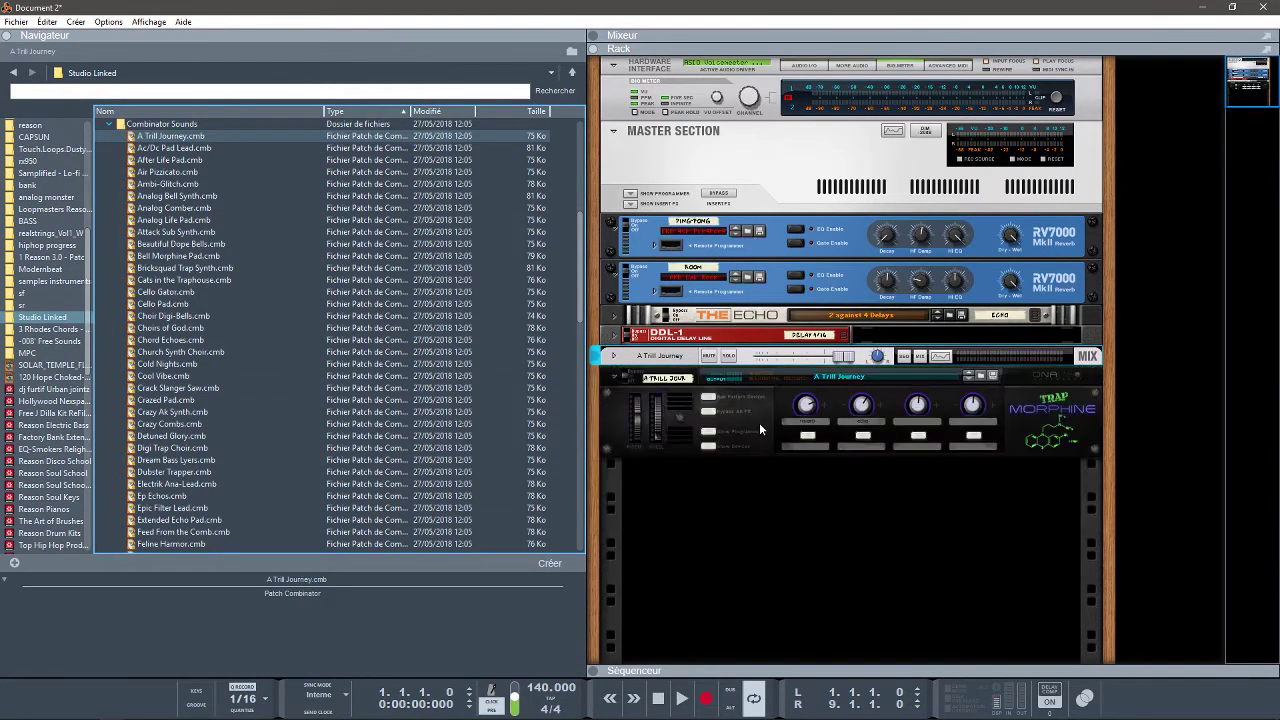
left_click(708, 447)
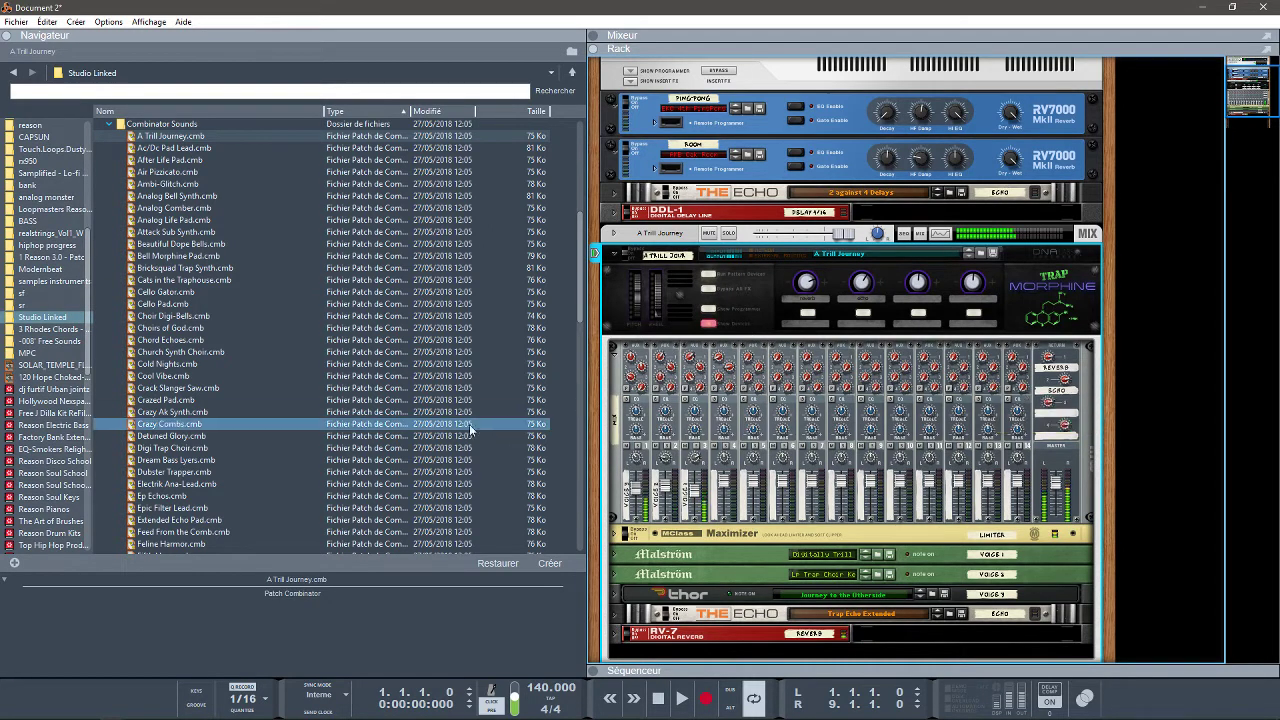
Step: Load the Choir Digi-Bells patch into the Combinator and replace it with Choirs of God
left_click(152, 317)
left_click_drag(152, 318, 743, 303)
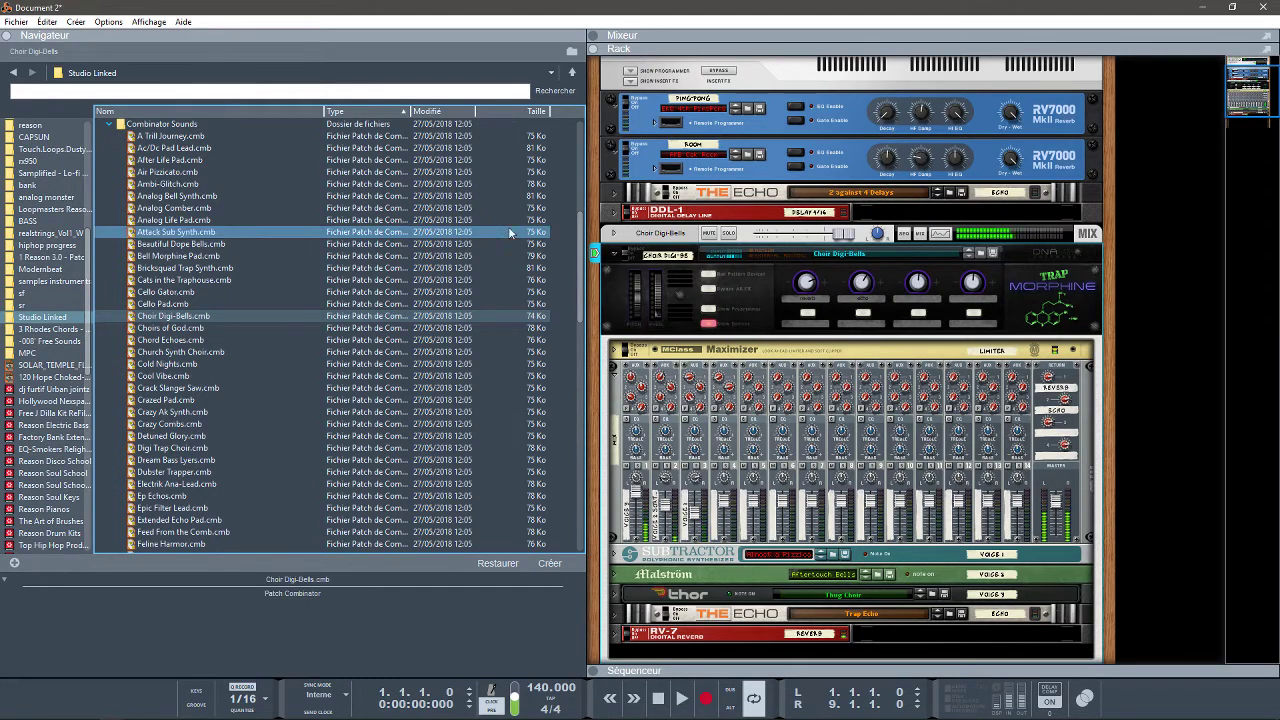
left_click_drag(257, 330, 931, 315)
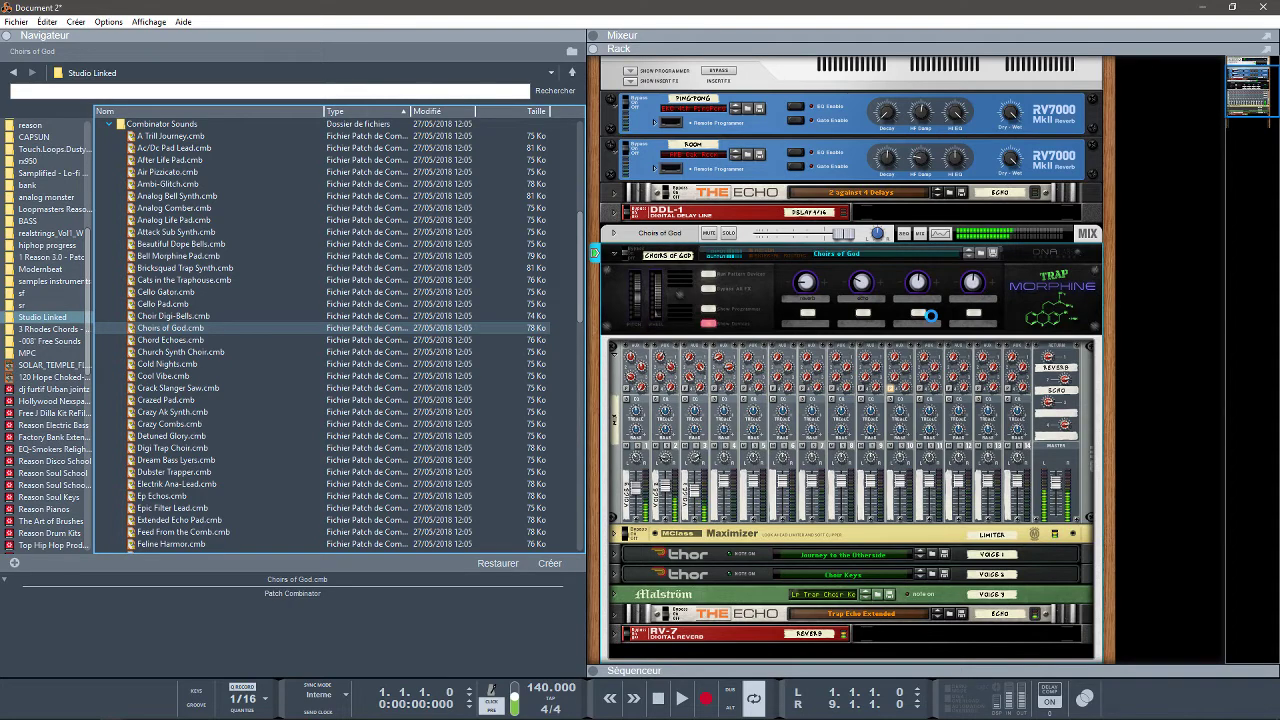
Step: Load the Chord Echoes patch into the Combinator and replace it with Full Trap Pad
left_click(127, 340)
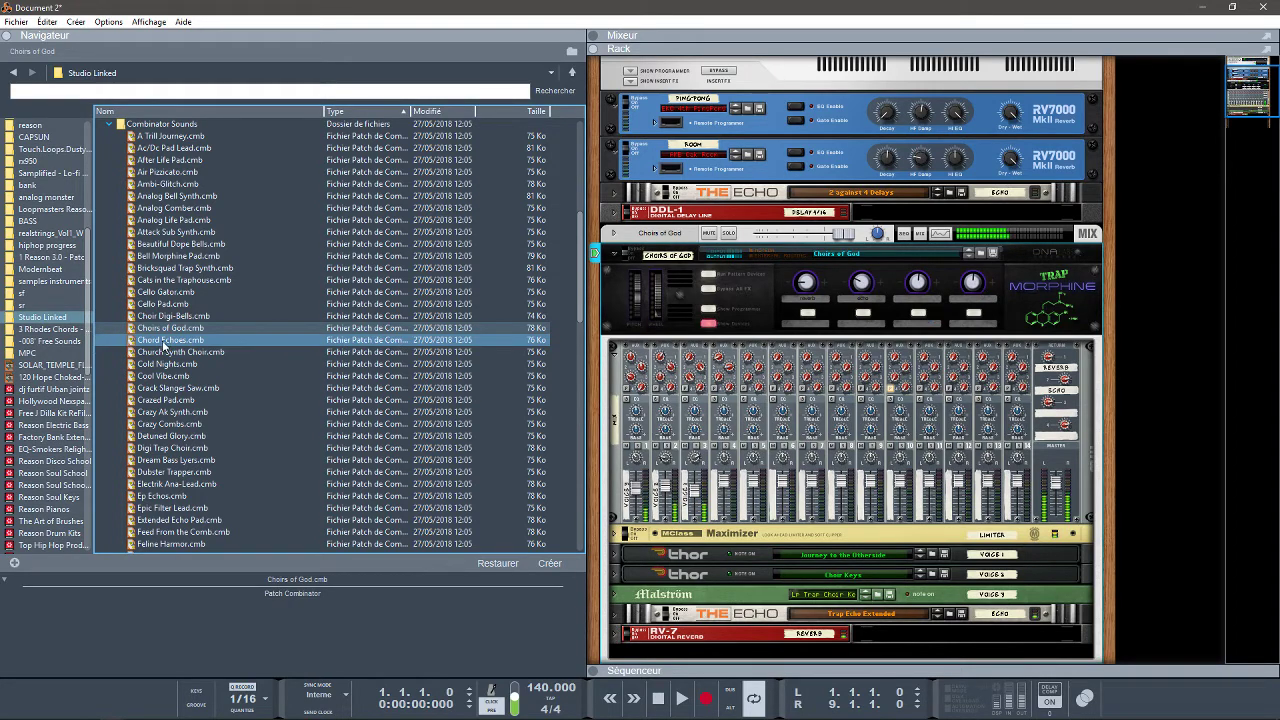
left_click_drag(165, 341, 752, 318)
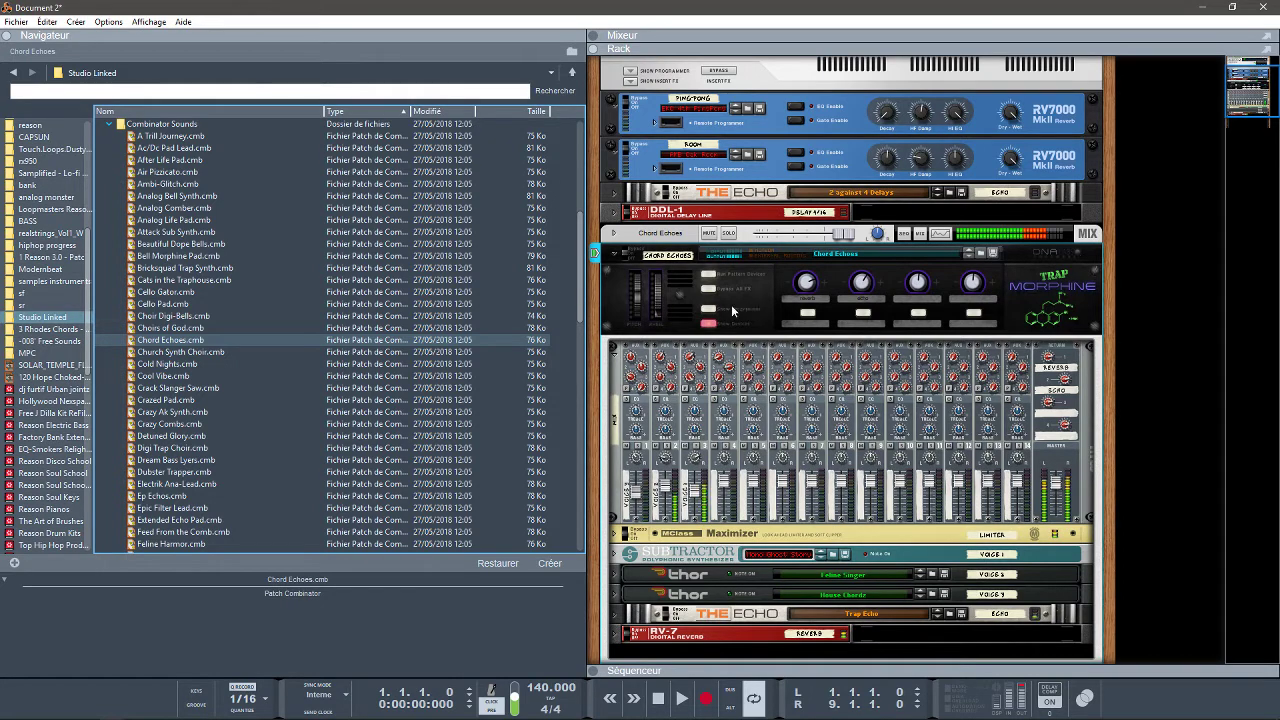
left_click_drag(581, 313, 587, 385)
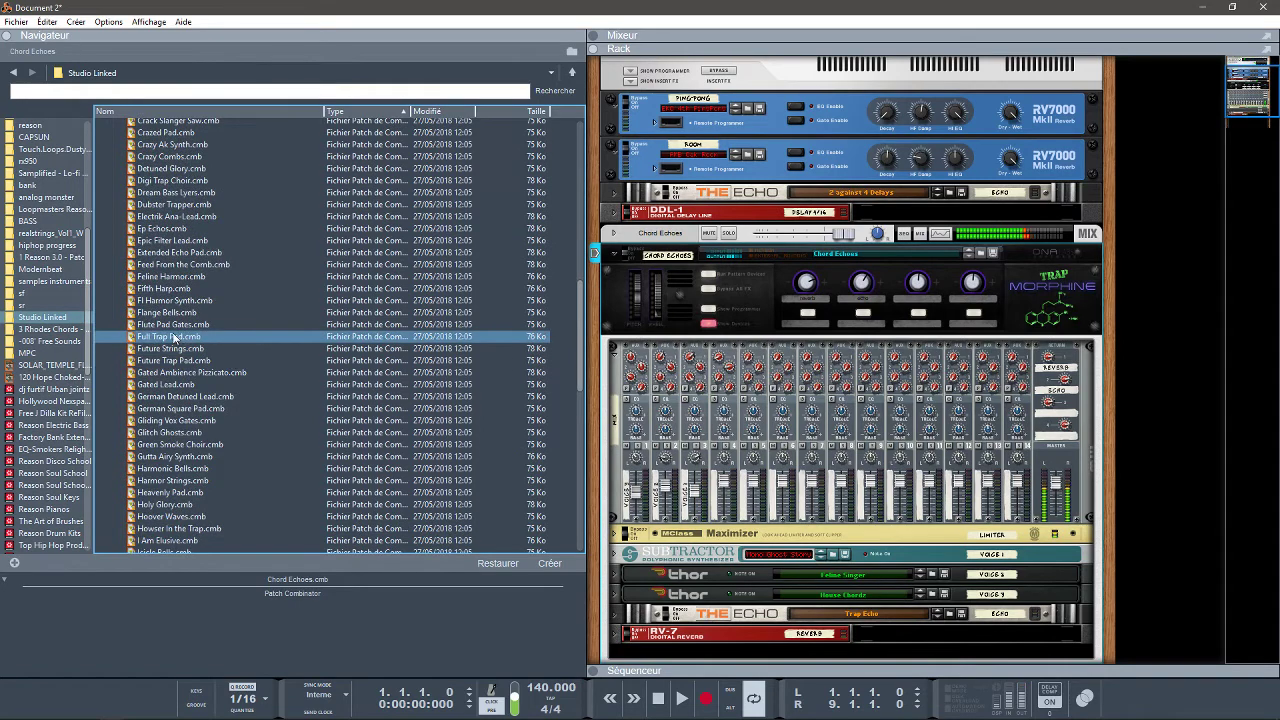
left_click_drag(176, 337, 701, 299)
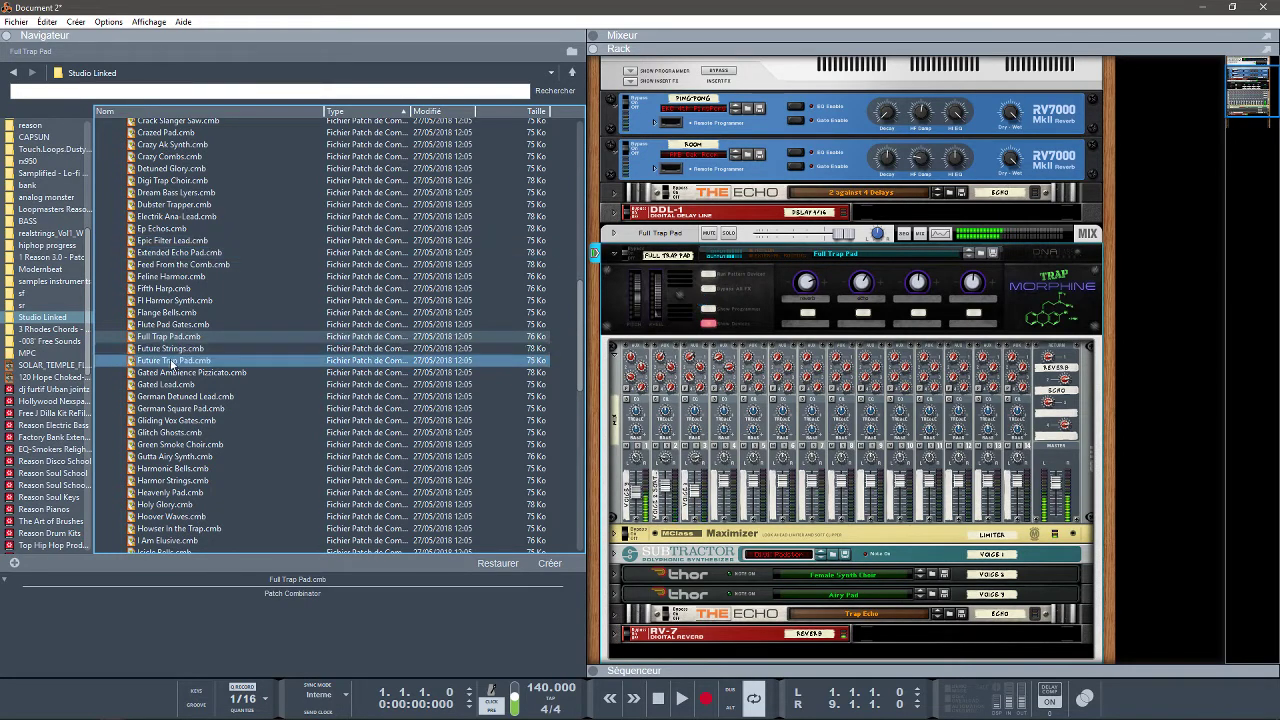
Step: Load the Future Strings patch into the Combinator and replace it with Glitch Ghosts
left_click_drag(170, 348, 789, 297)
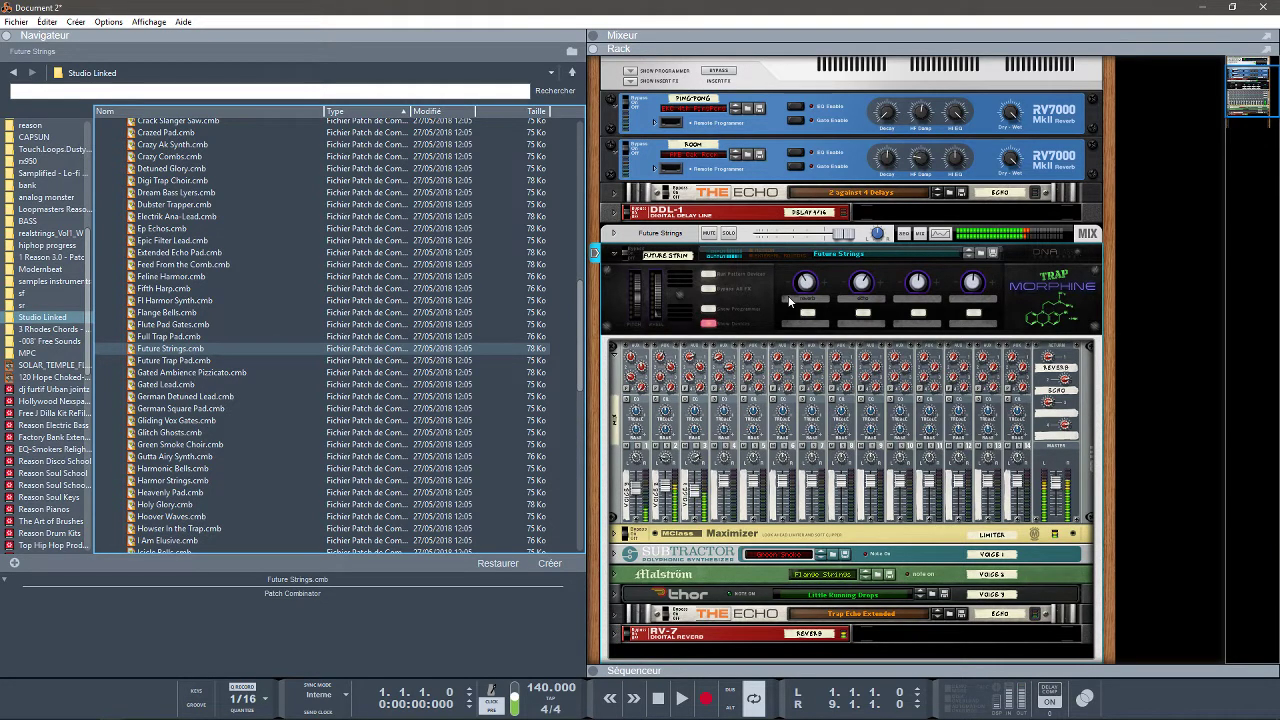
left_click(389, 338)
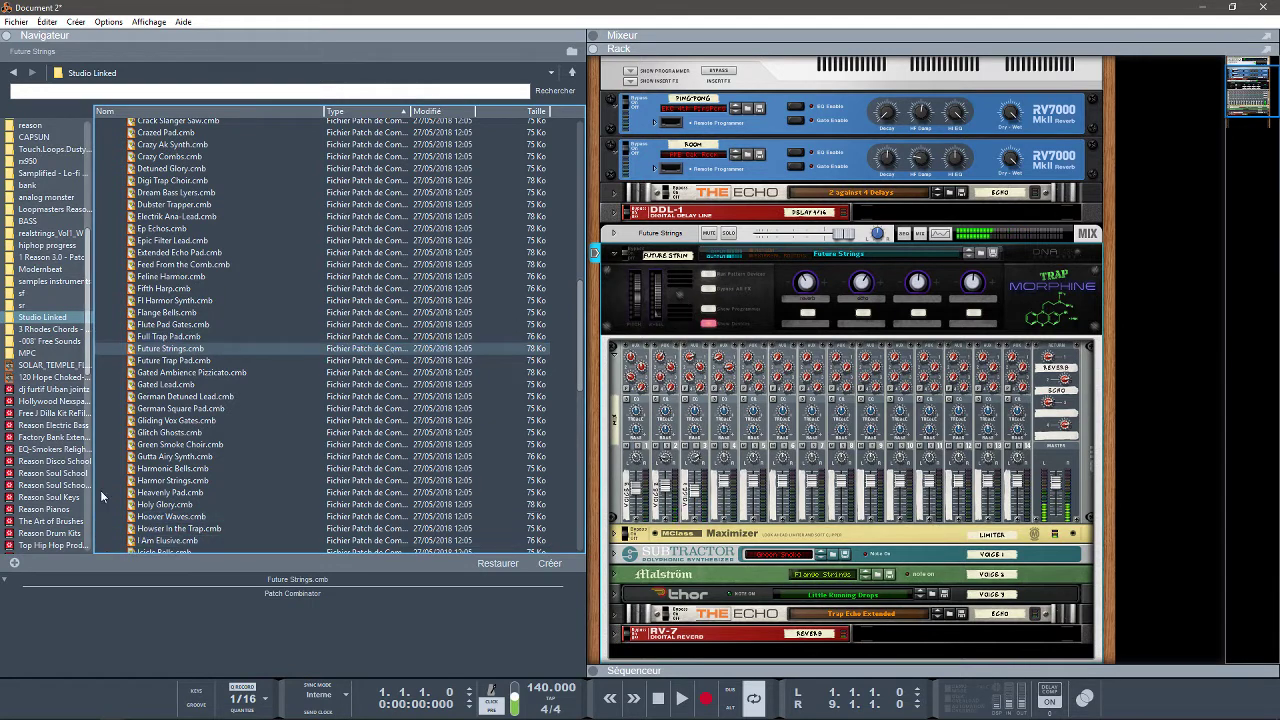
left_click_drag(162, 433, 804, 306)
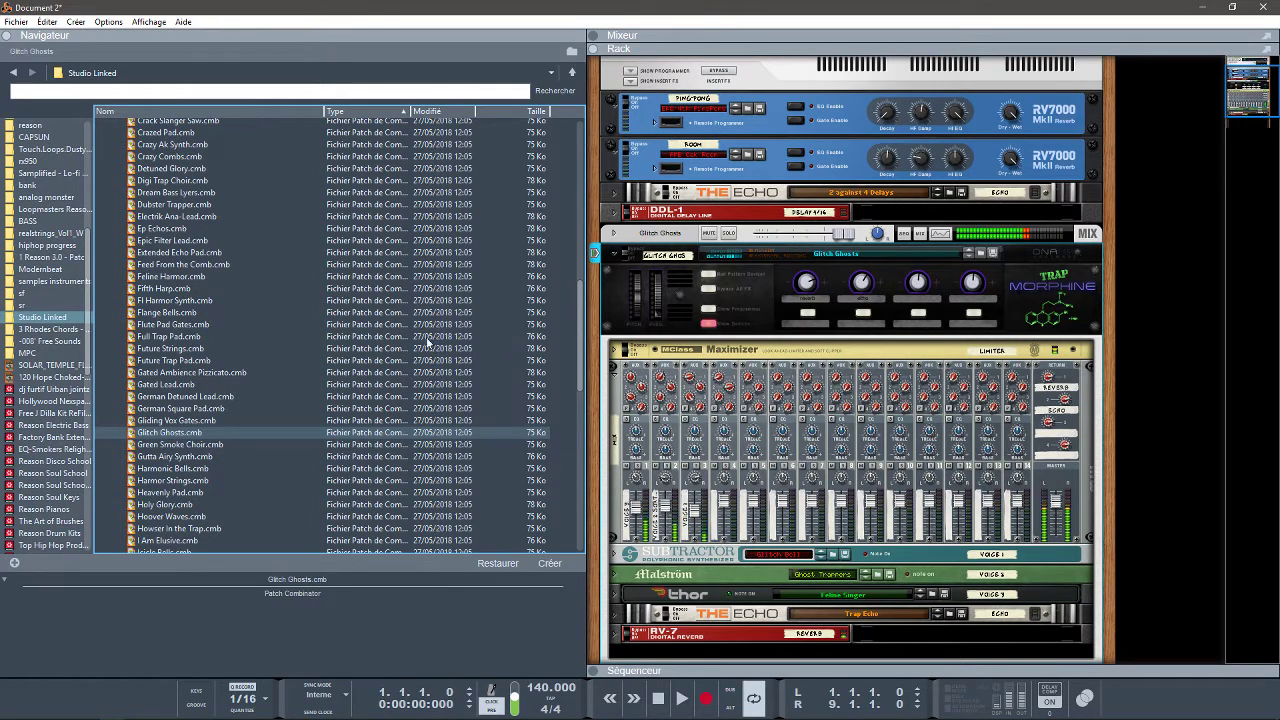
Step: Load the Little Pad Layers patch from Combinator Sounds into the Combinator
left_click(175, 445)
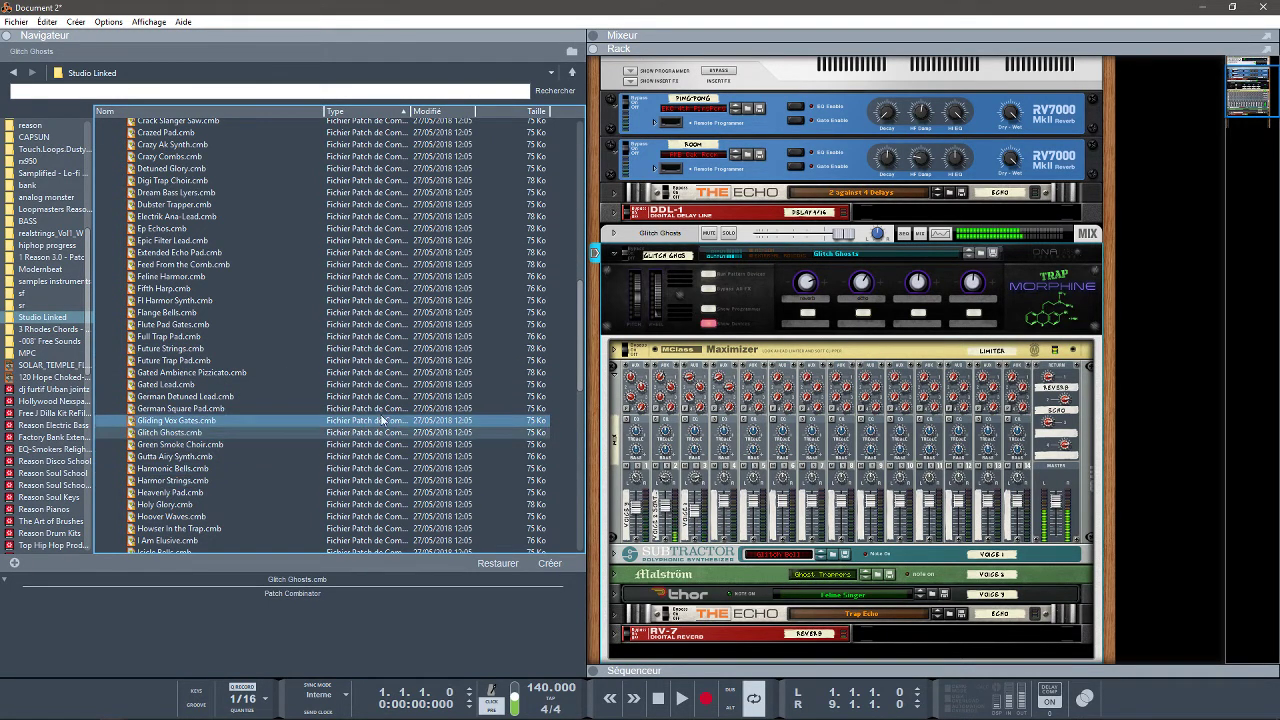
left_click(500, 384)
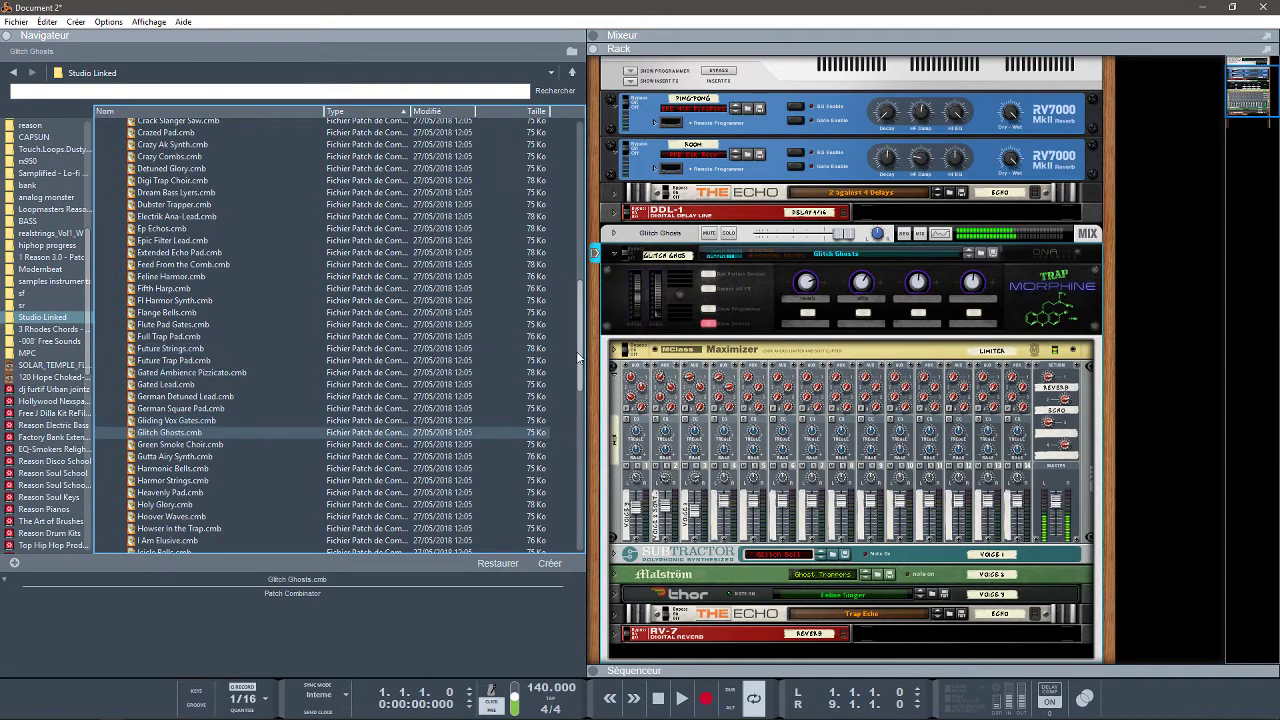
scroll(584, 406, "down", 5)
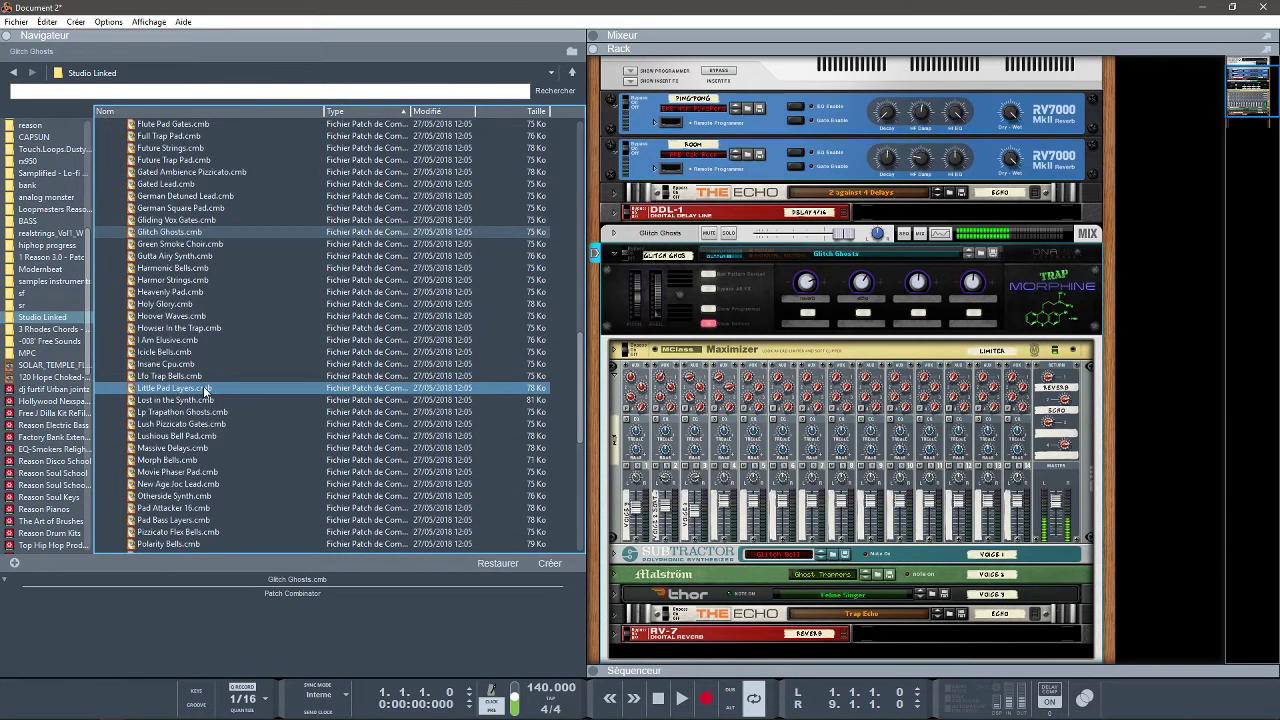
left_click_drag(215, 390, 770, 282)
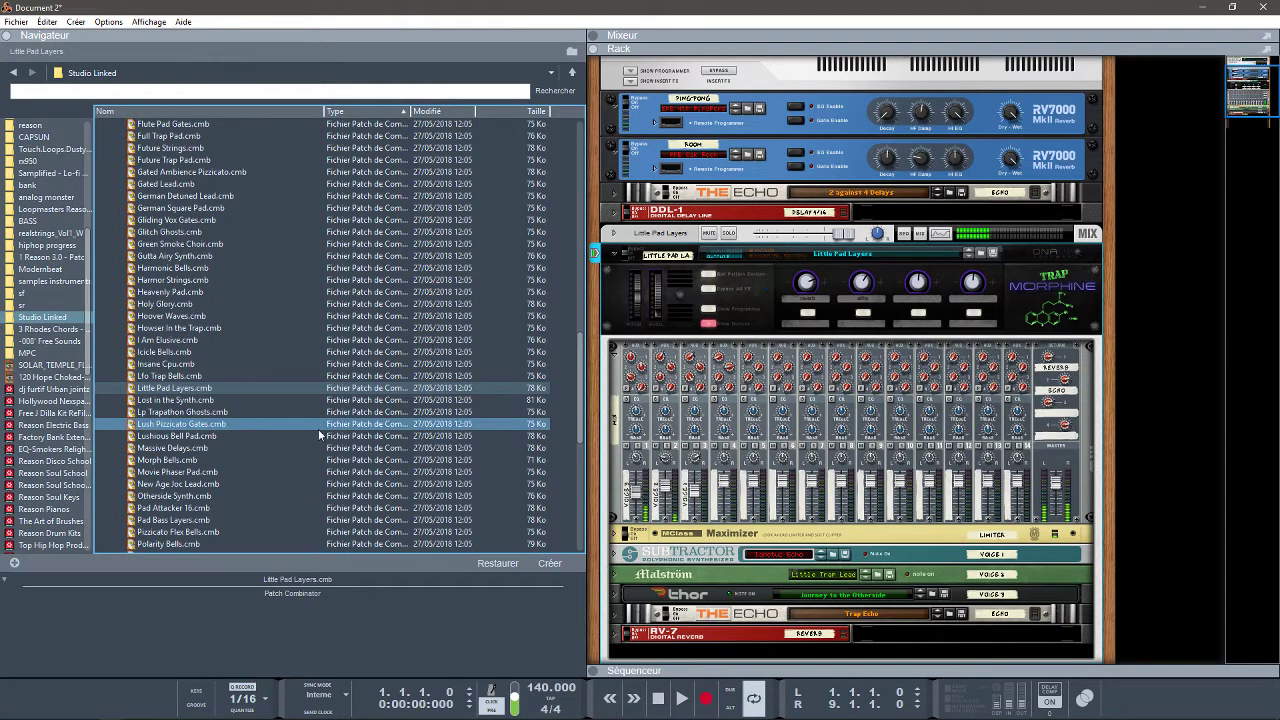
Step: Load the Morph Bells patch into the Combinator and replace it with Pad Attacker 16
left_click(189, 458)
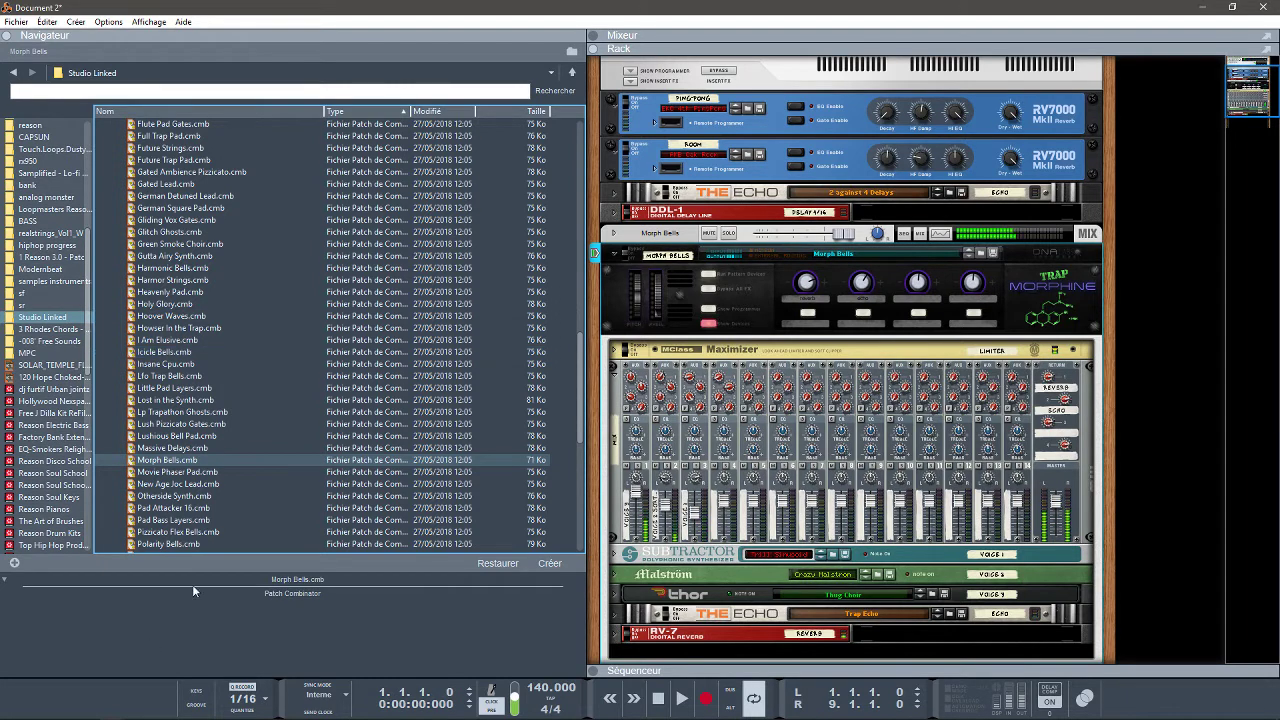
left_click(190, 545)
left_click(170, 508)
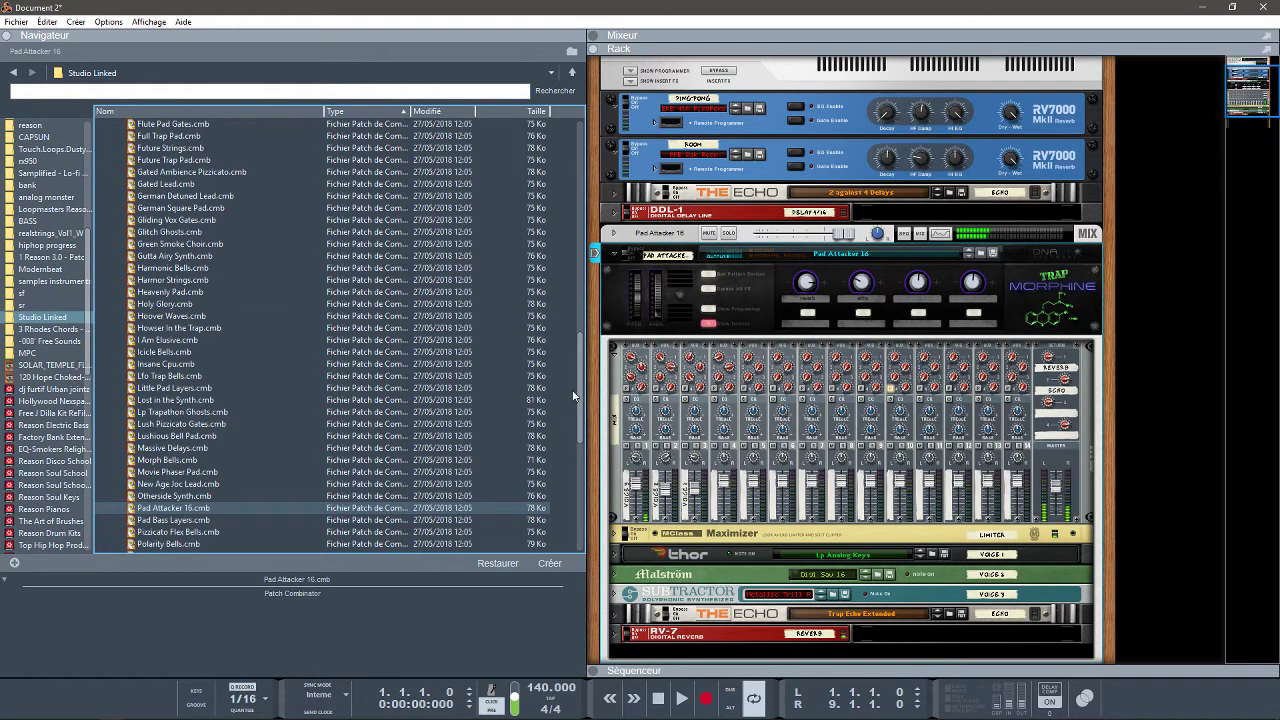
left_click_drag(576, 398, 584, 506)
Step: Switch from the patch demo document to the trap1.reason song
mouse_move(162, 714)
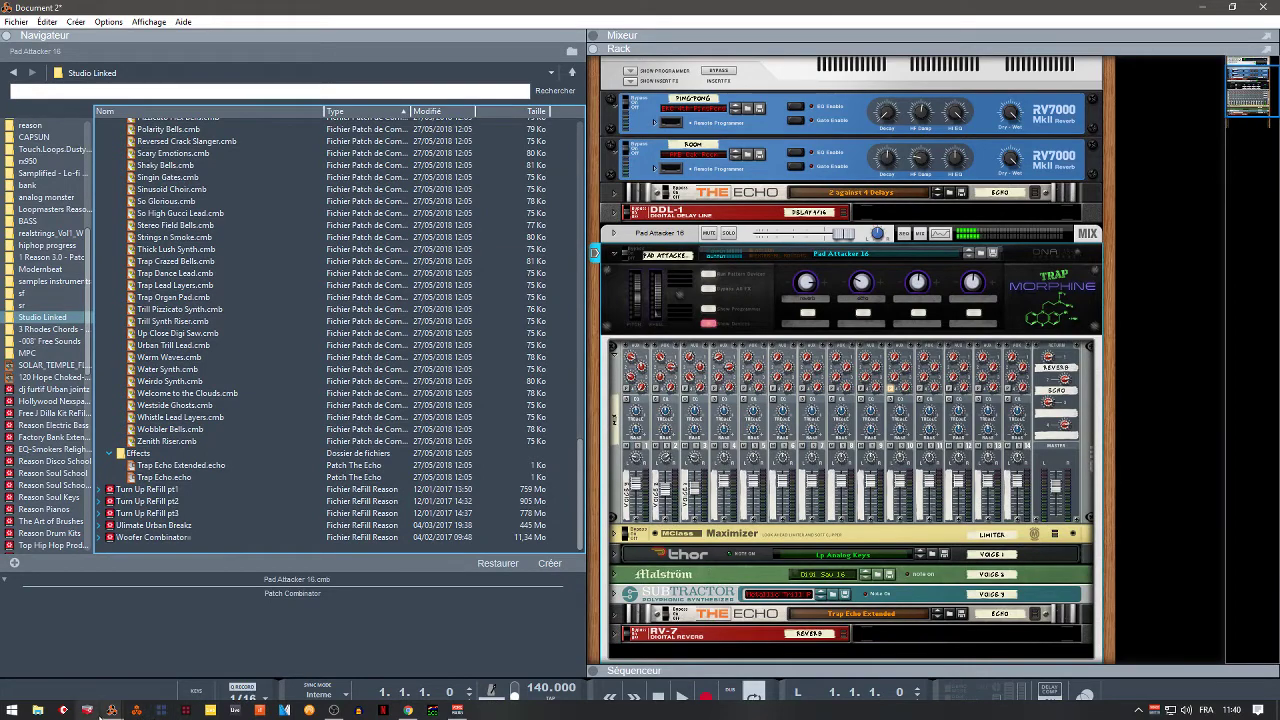
mouse_move(112, 712)
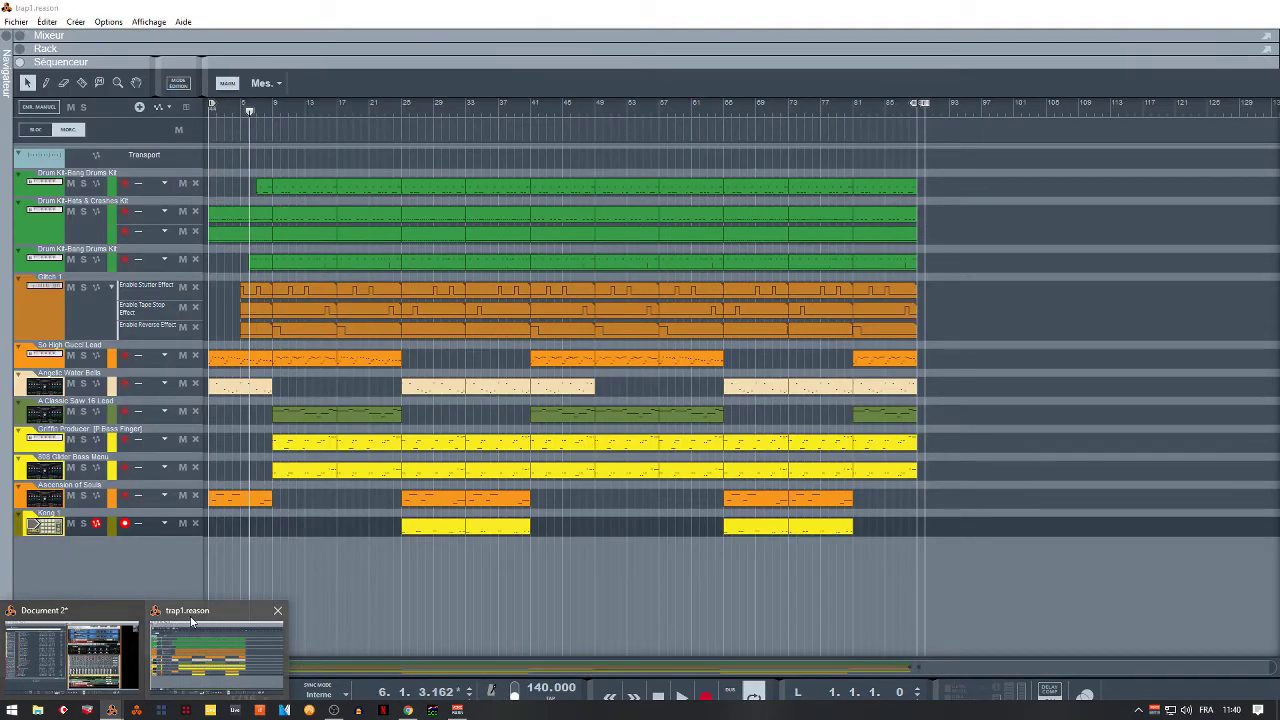
left_click(192, 622)
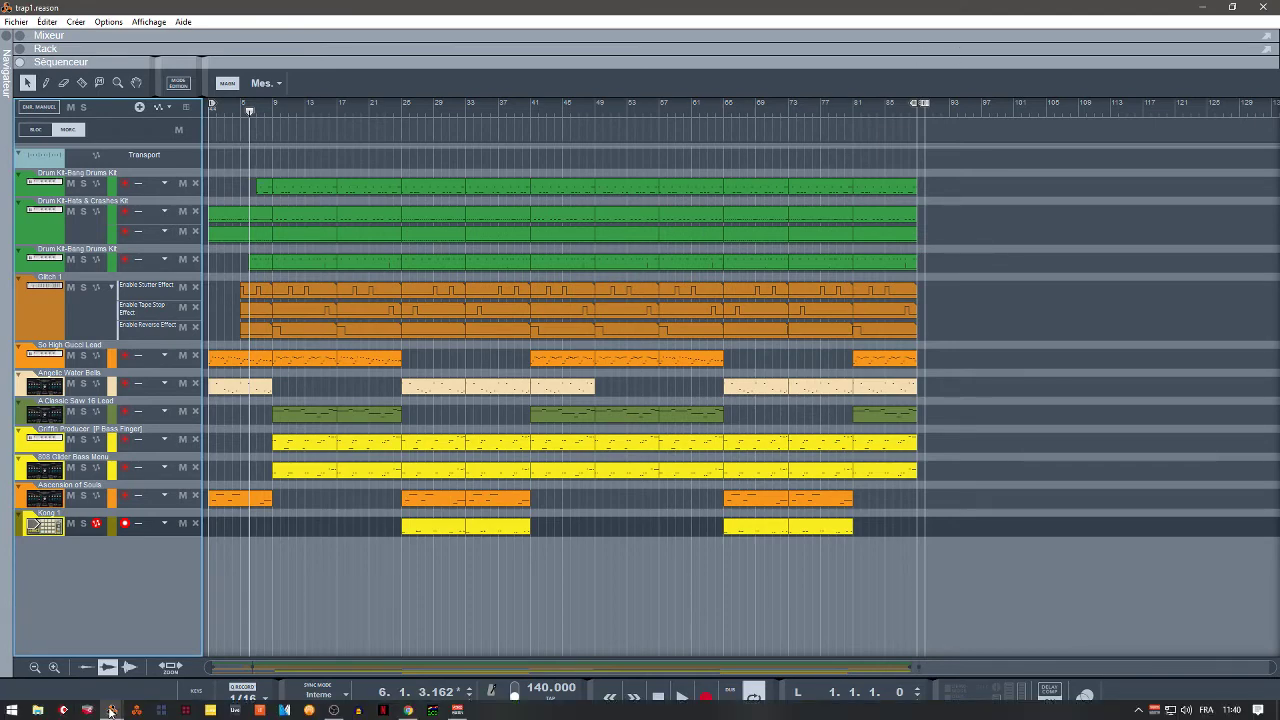
mouse_move(112, 710)
mouse_move(130, 614)
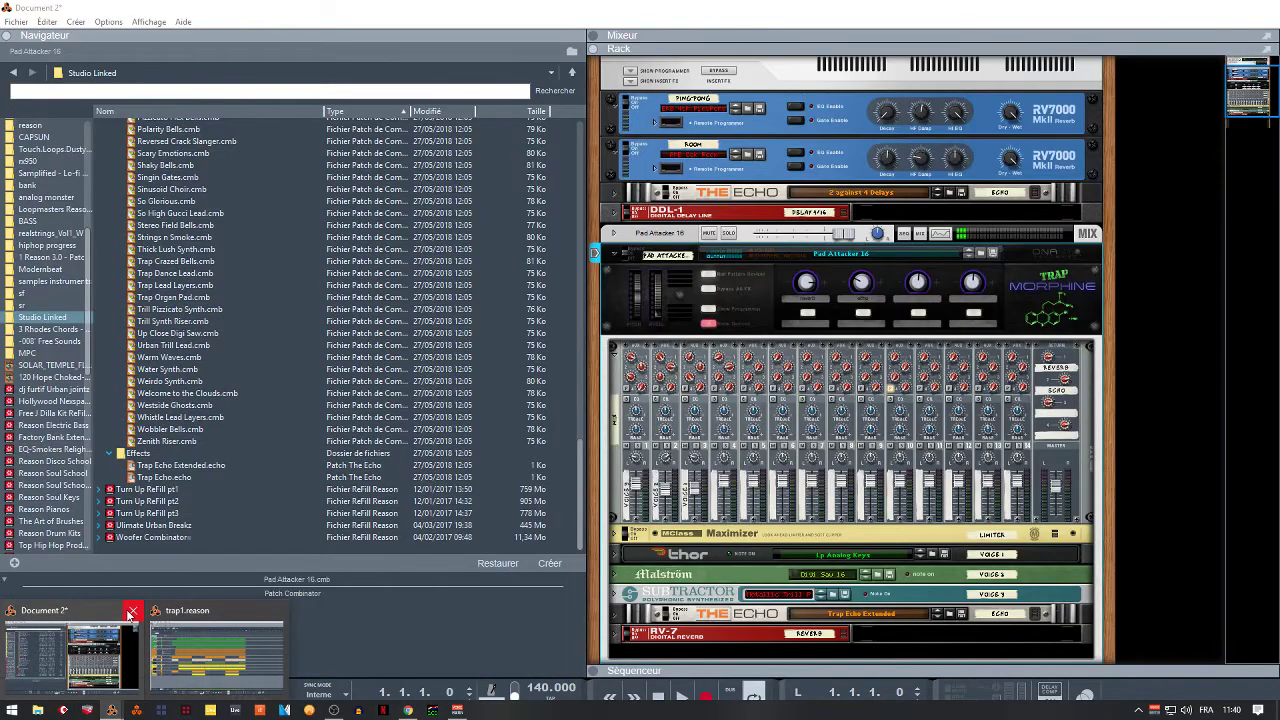
left_click(130, 614)
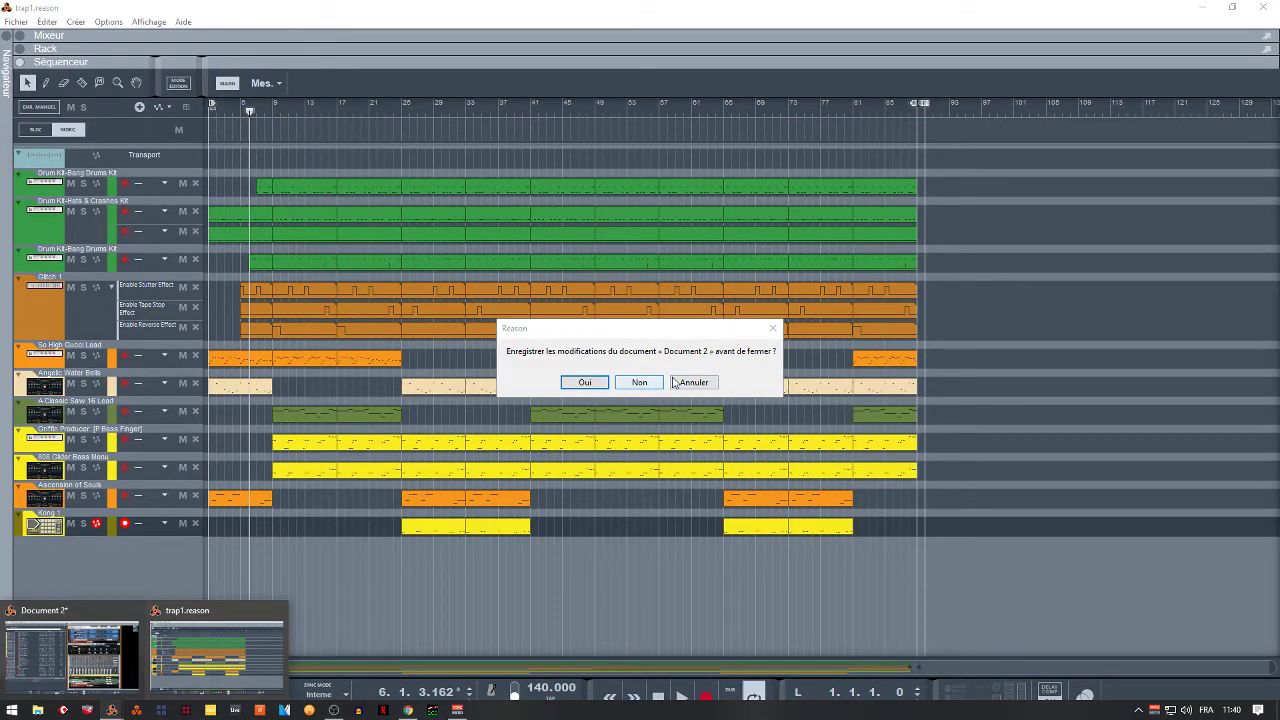
left_click(584, 385)
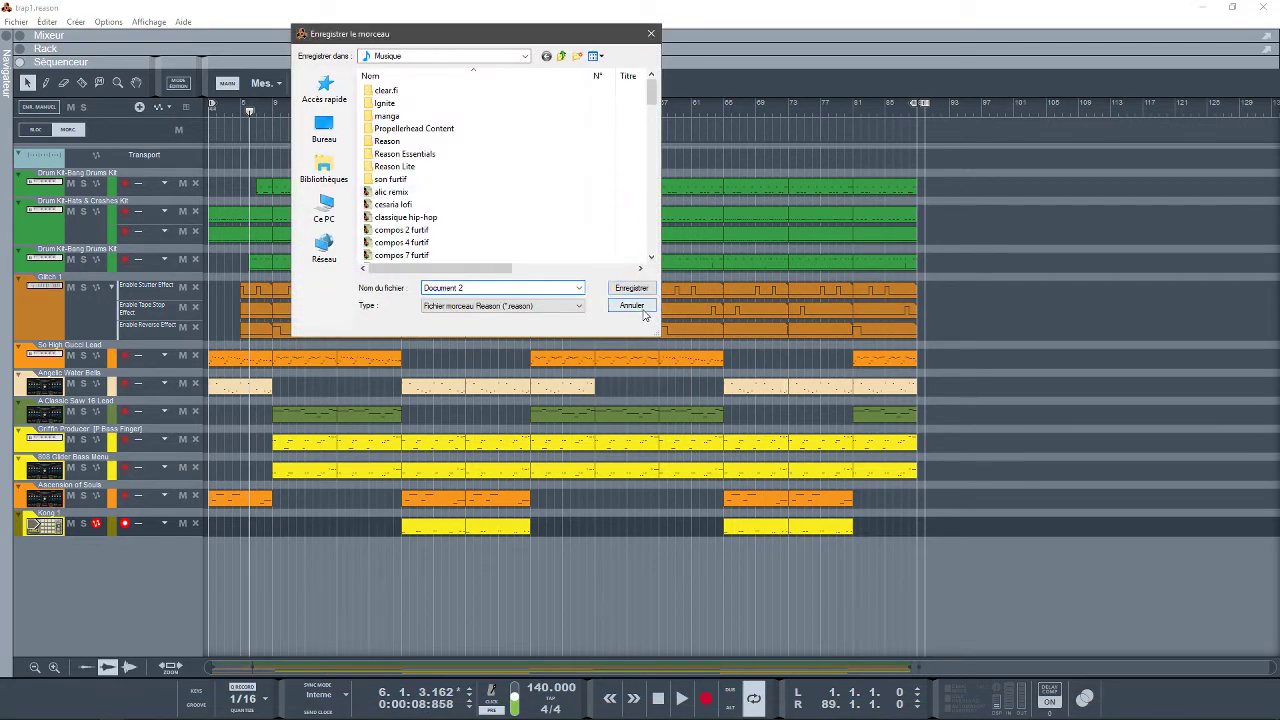
left_click(643, 312)
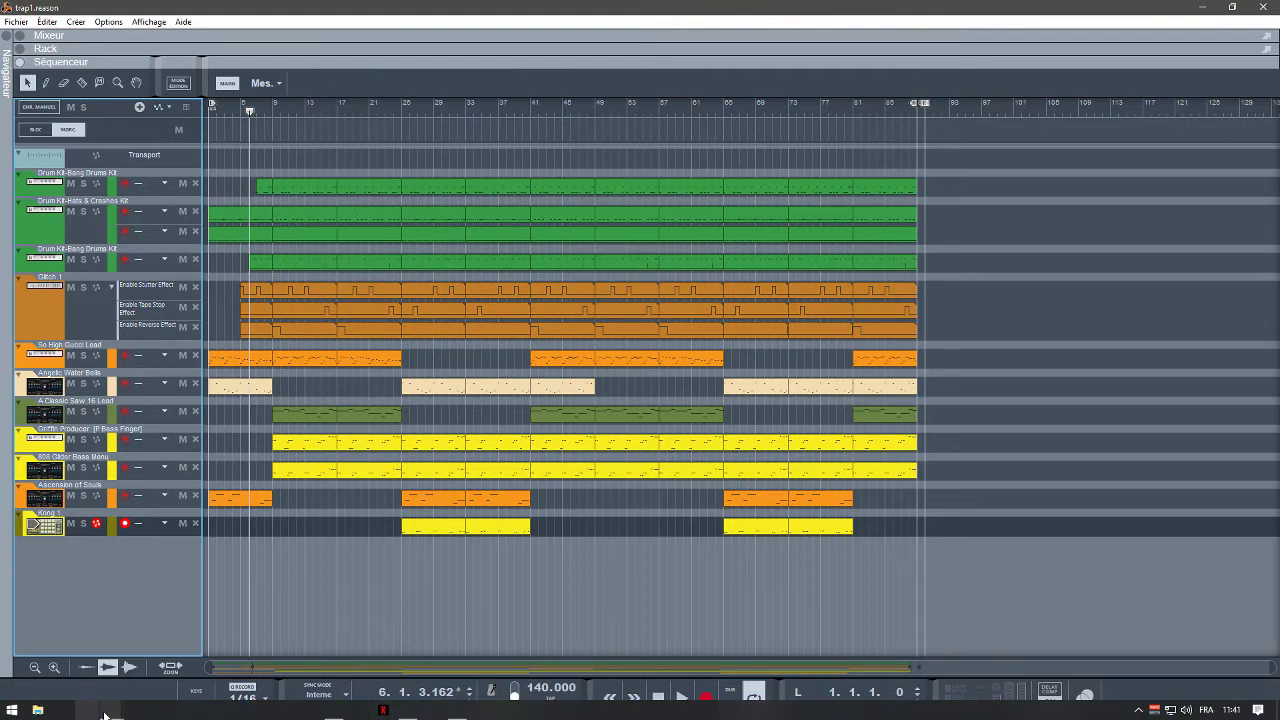
Step: Close Document 2 without saving its changes
mouse_move(111, 710)
mouse_move(130, 614)
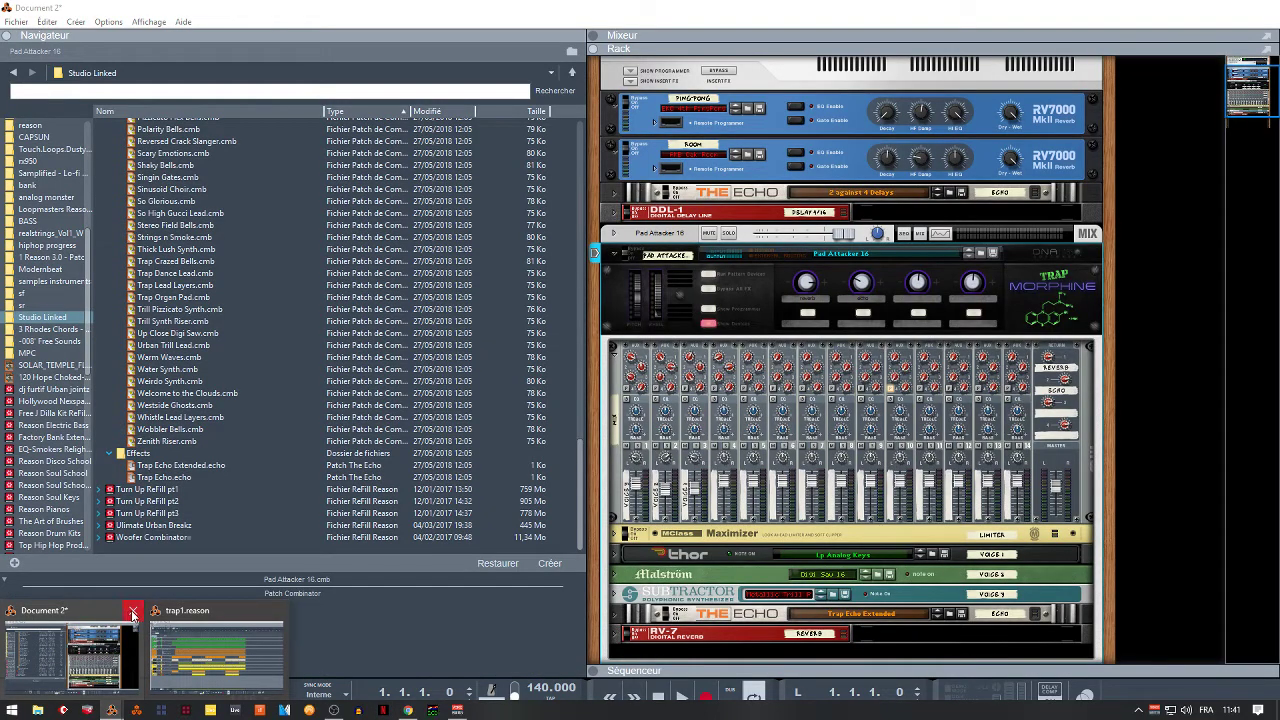
left_click(132, 612)
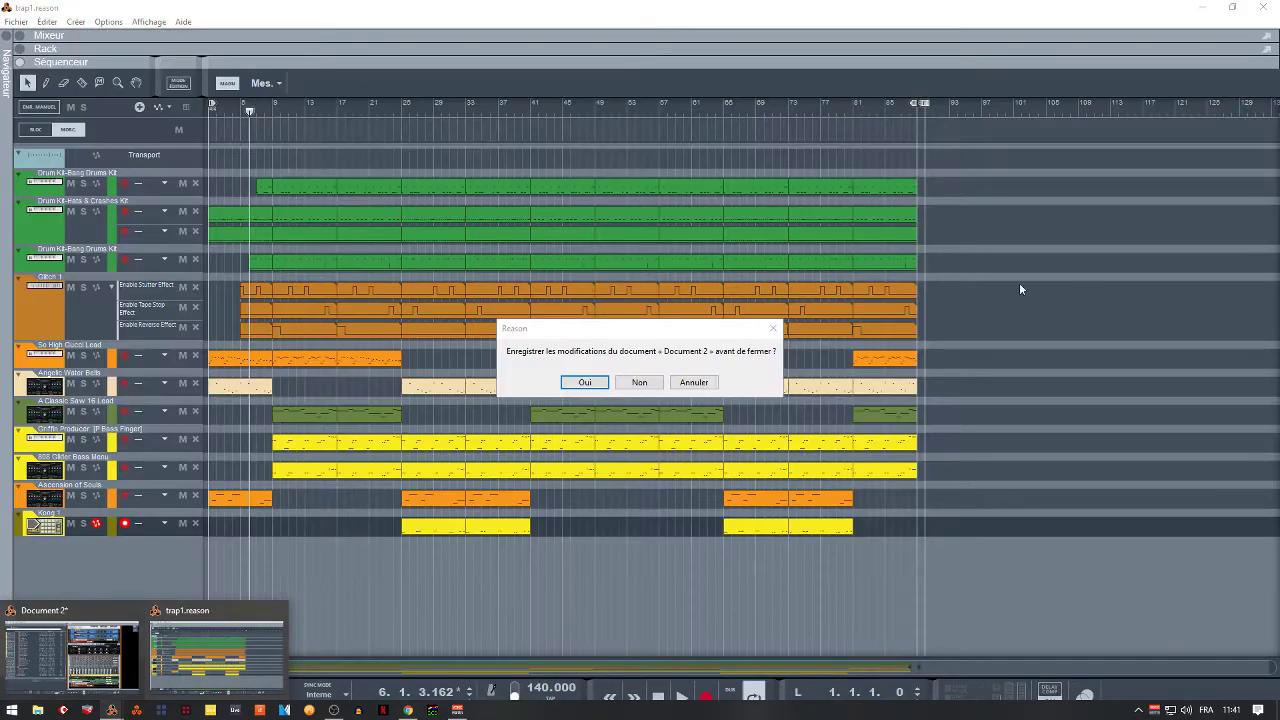
left_click(658, 385)
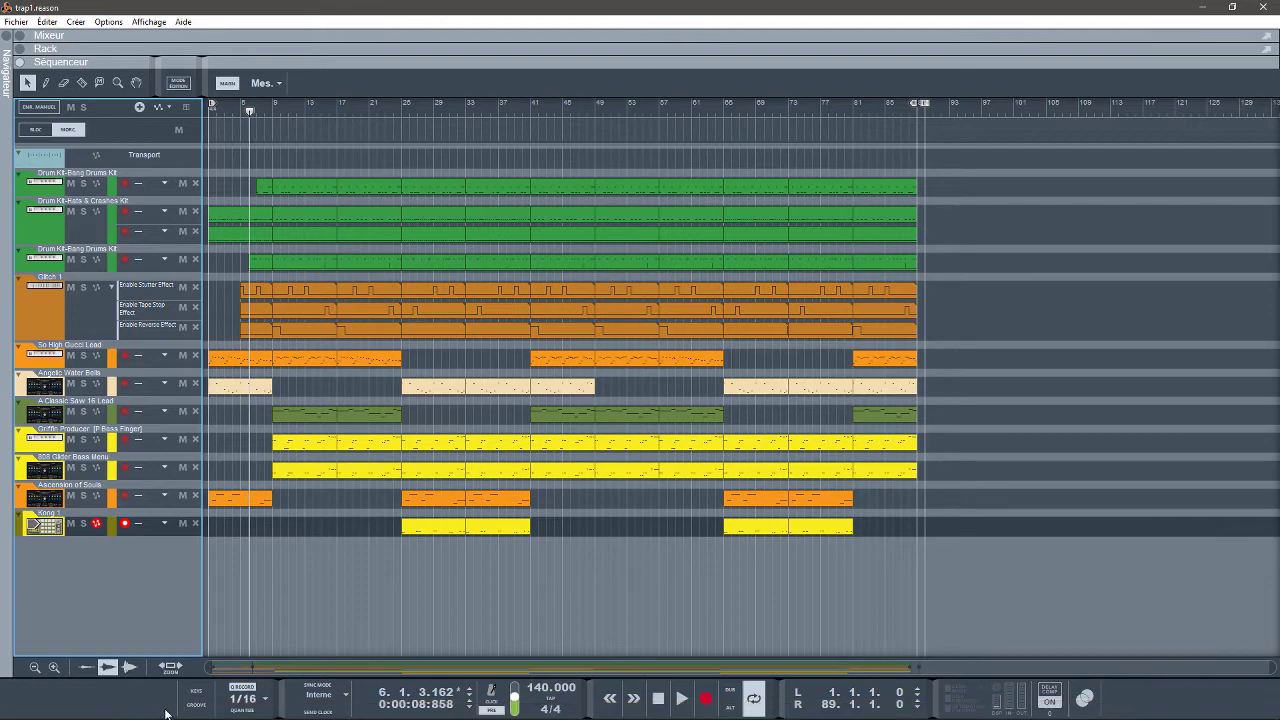
Step: Show the rack in place of the sequencer and collapse the insert effects of the So High Gucci Lead mix channel
left_click(17, 48)
left_click(24, 366)
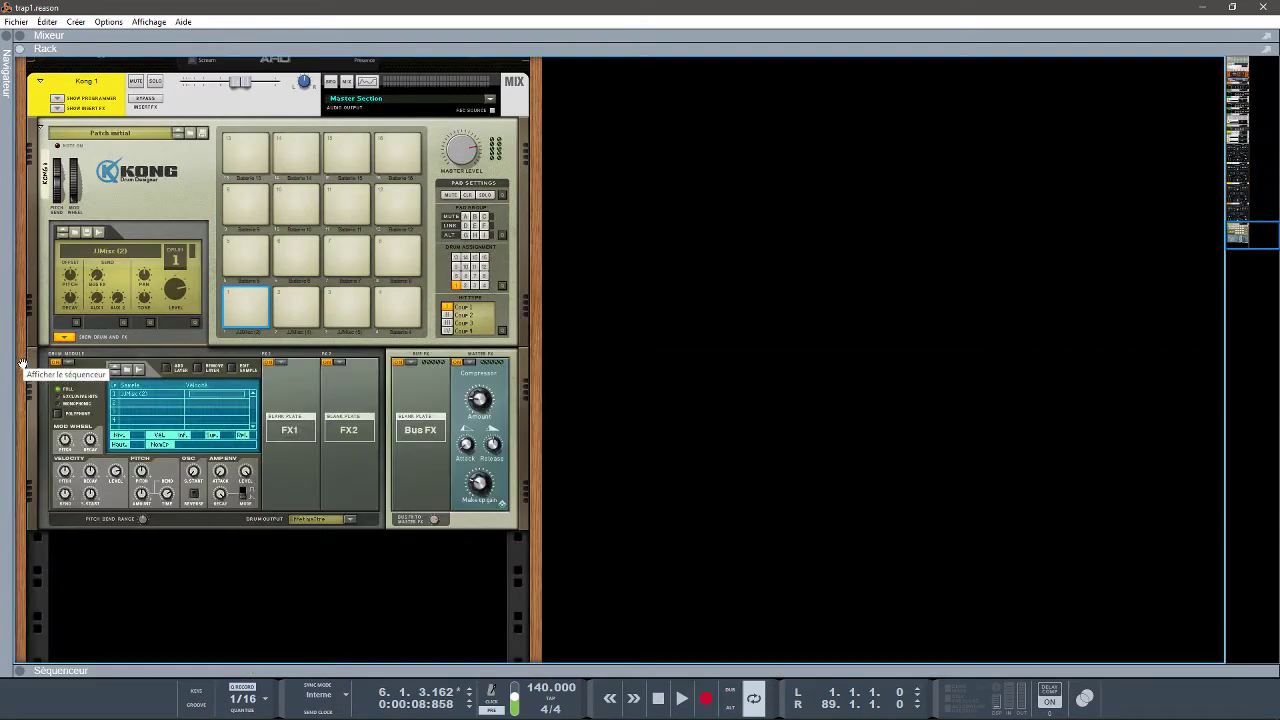
left_click_drag(1228, 244, 1218, 83)
scroll(818, 119, "down", 3)
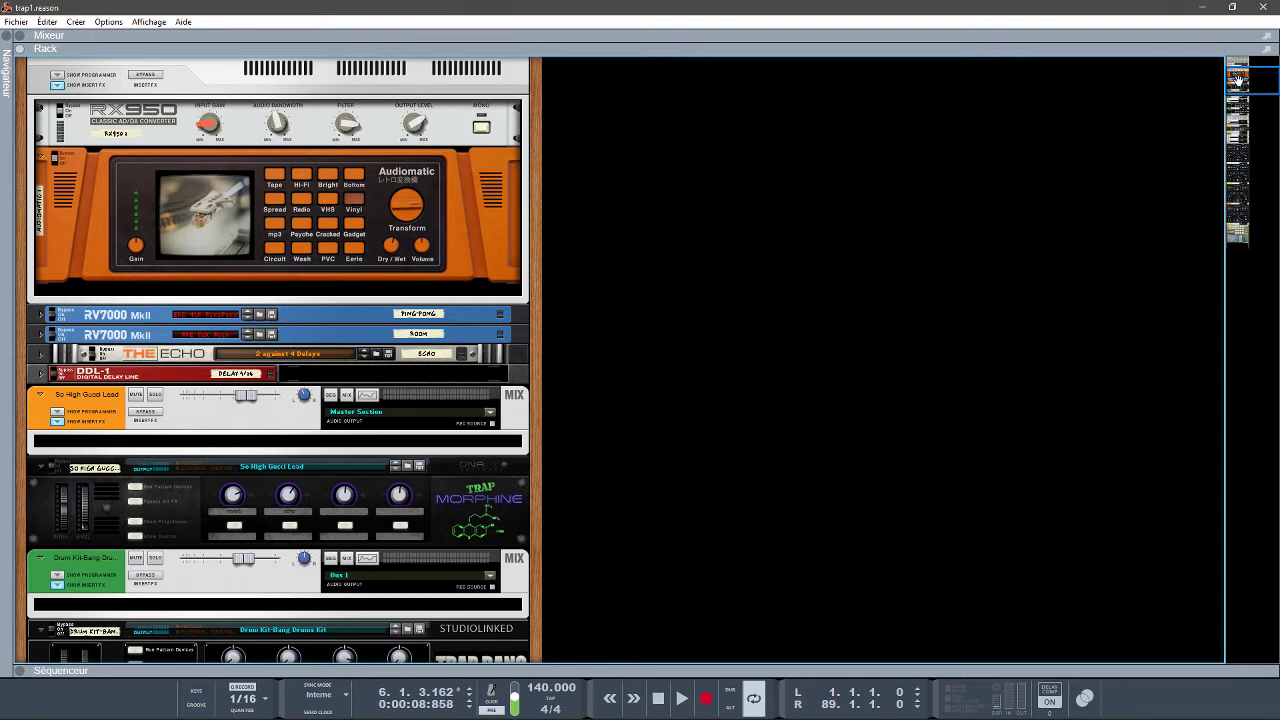
left_click_drag(1238, 83, 1238, 94)
left_click(57, 193)
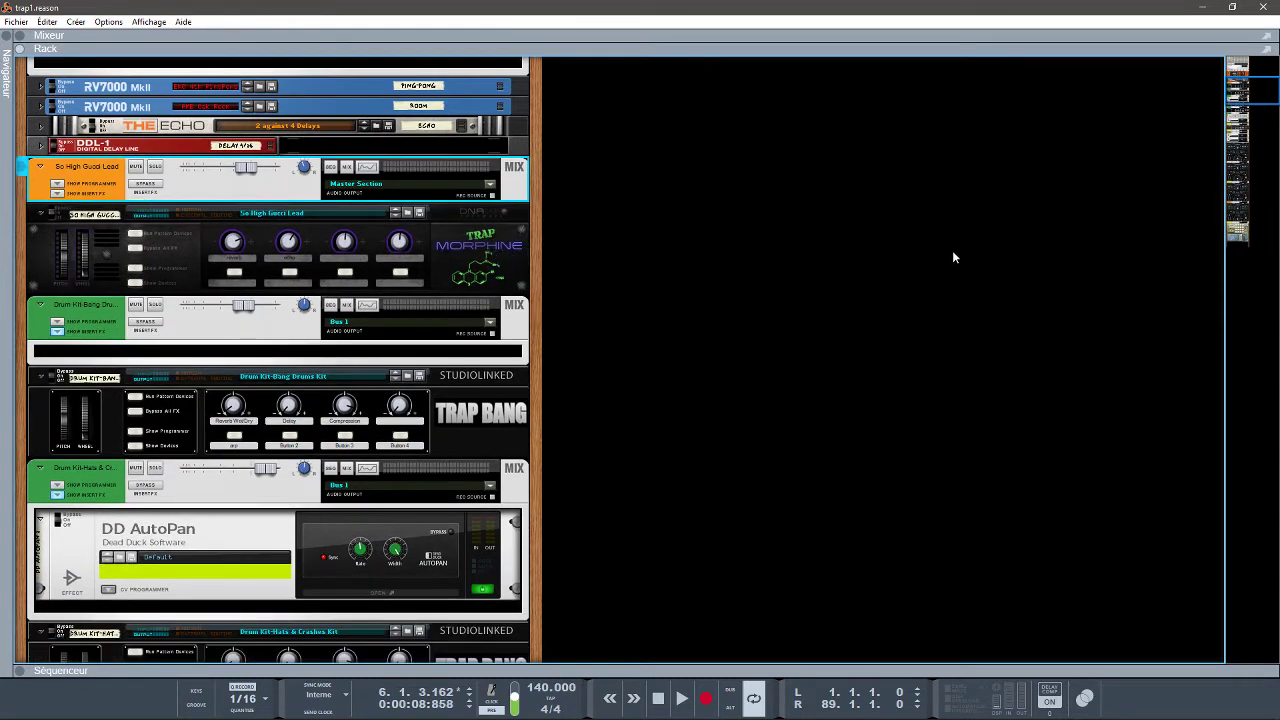
Step: Examine the drum kit devices and the Wider plug-in window in the Bus 1 inserts, closing that window when done
left_click_drag(1240, 89, 1246, 99)
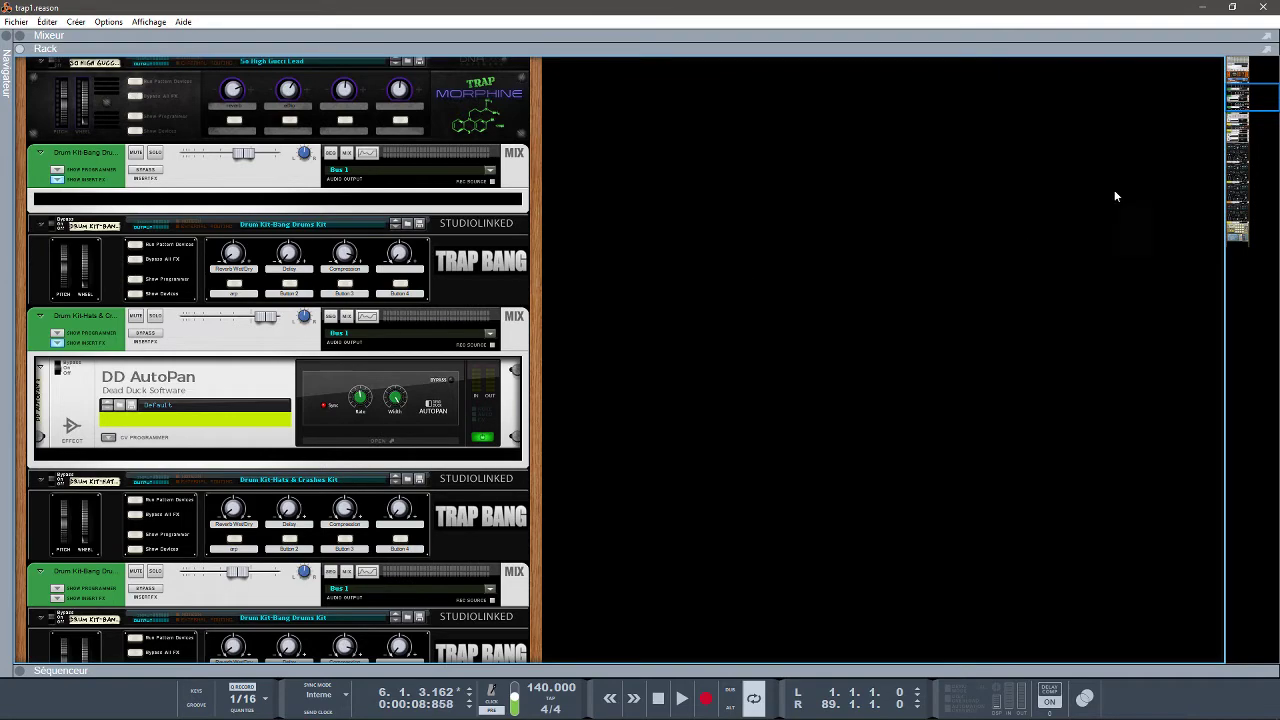
left_click_drag(1236, 98, 1242, 124)
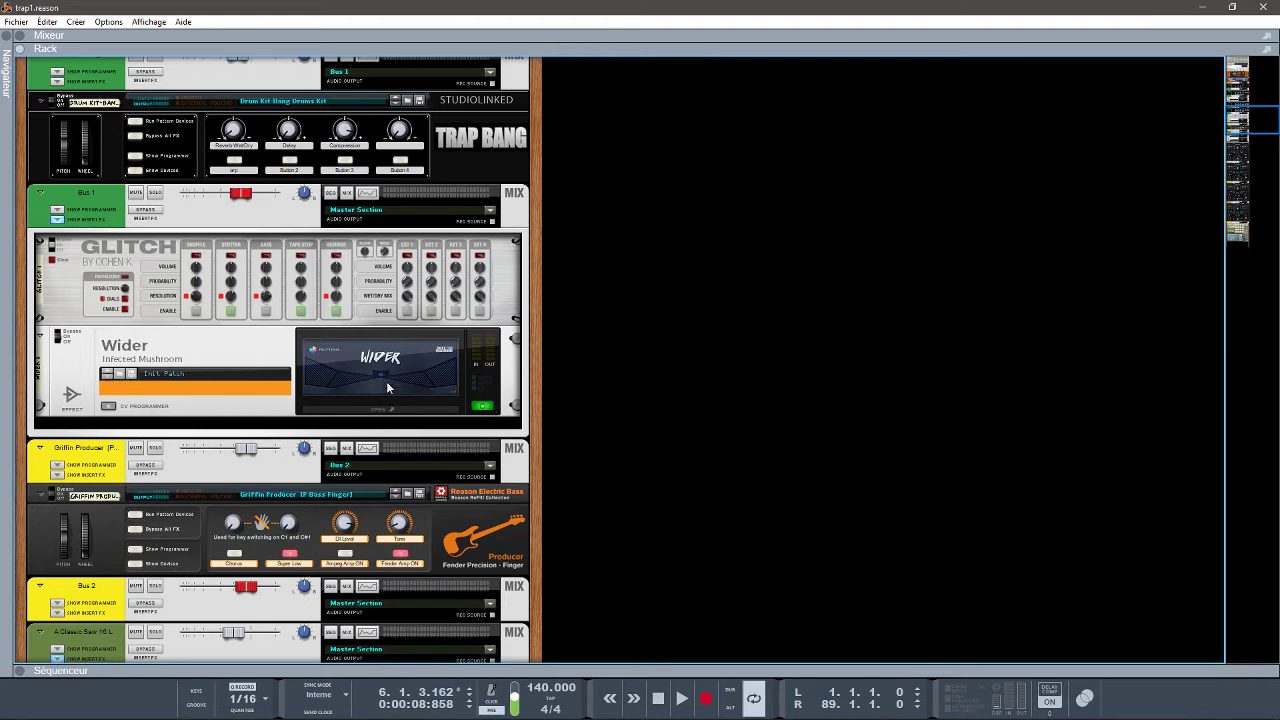
left_click(410, 410)
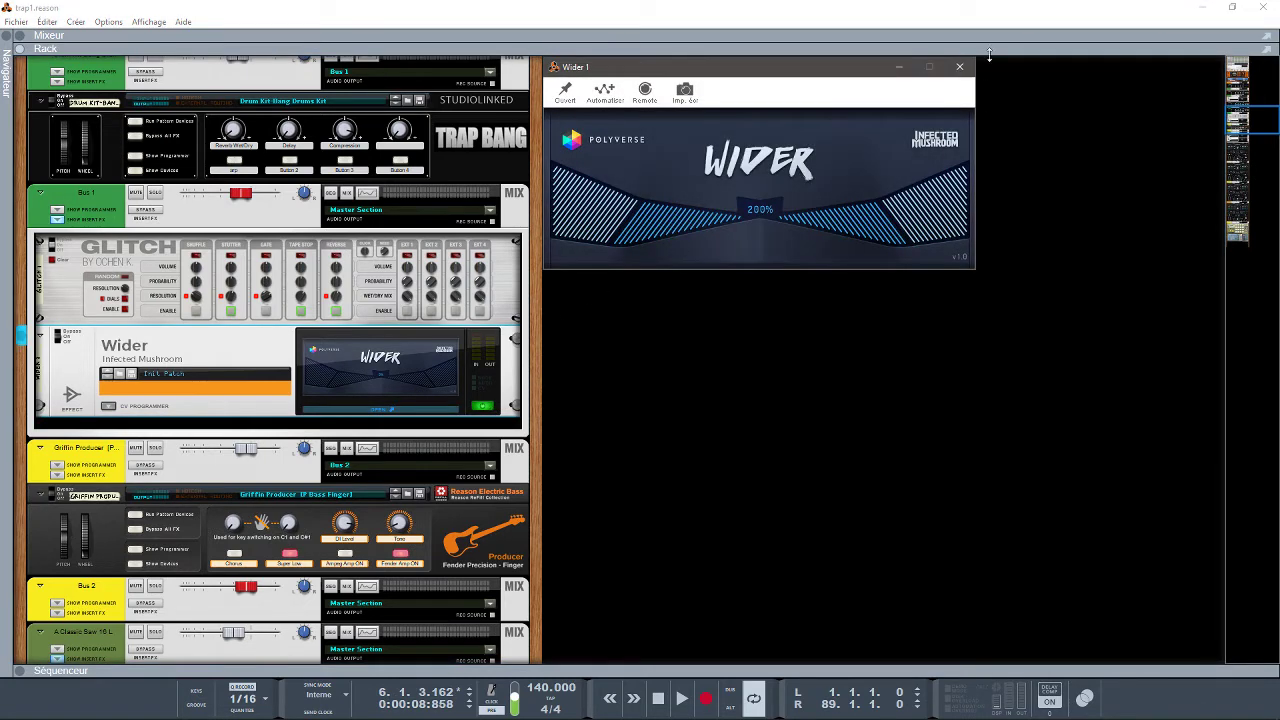
left_click(958, 68)
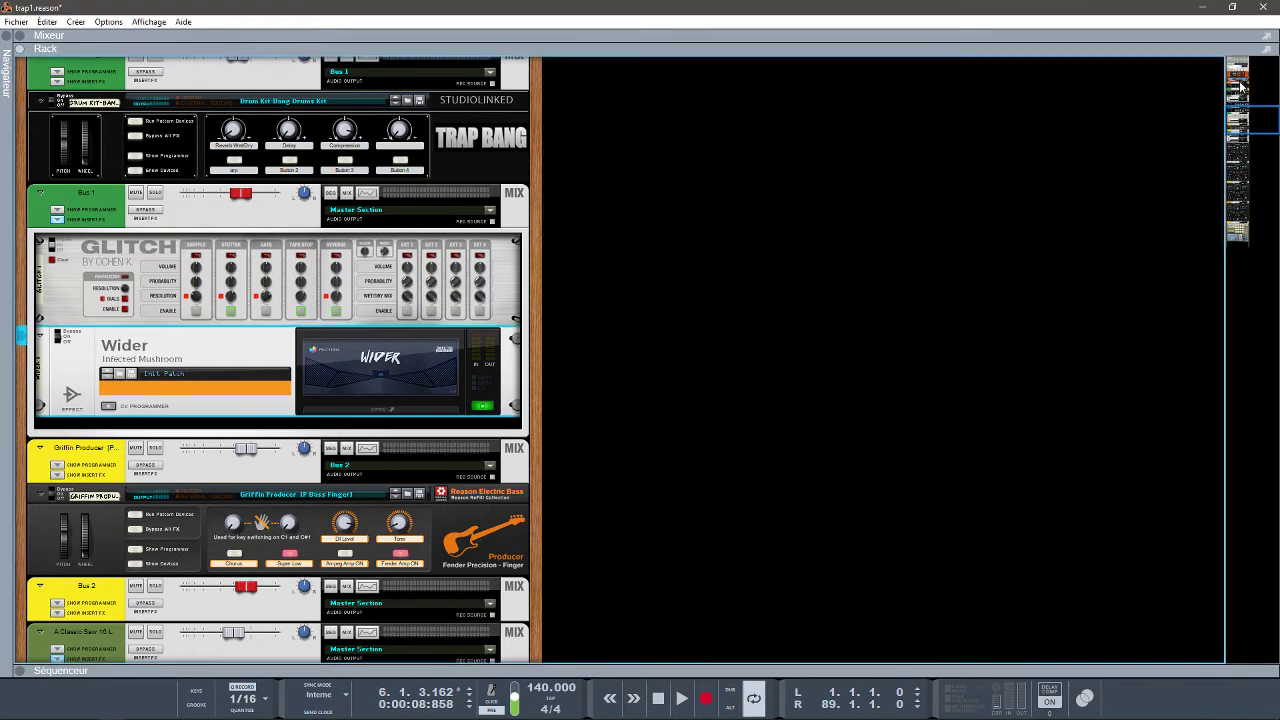
Step: Audition pads 1, 2 and 3 of the Kong 1 drum device at the end of the rack
left_click_drag(1245, 118, 1252, 127)
left_click_drag(1257, 134, 1276, 235)
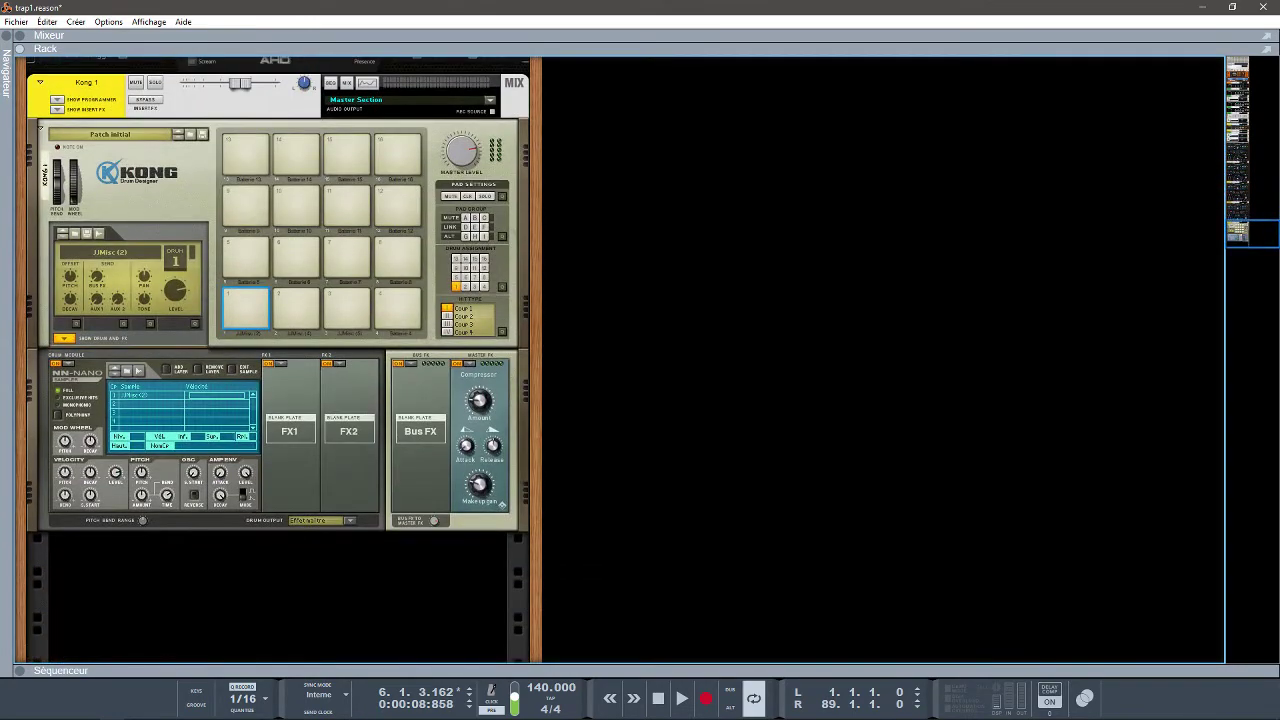
left_click(256, 320)
left_click(296, 318)
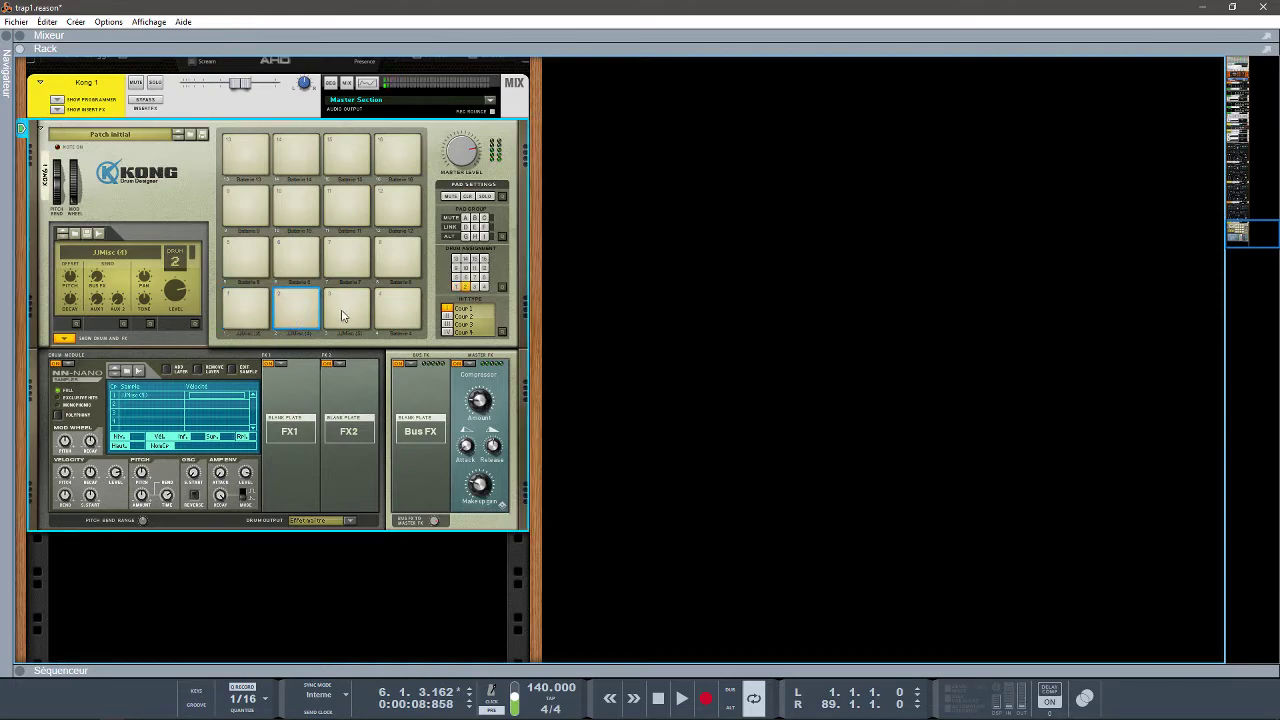
left_click(341, 316)
Step: Display the sequencer together with the rack and select the So High Gucci Lead Combinator
left_click_drag(1240, 240, 1091, 78)
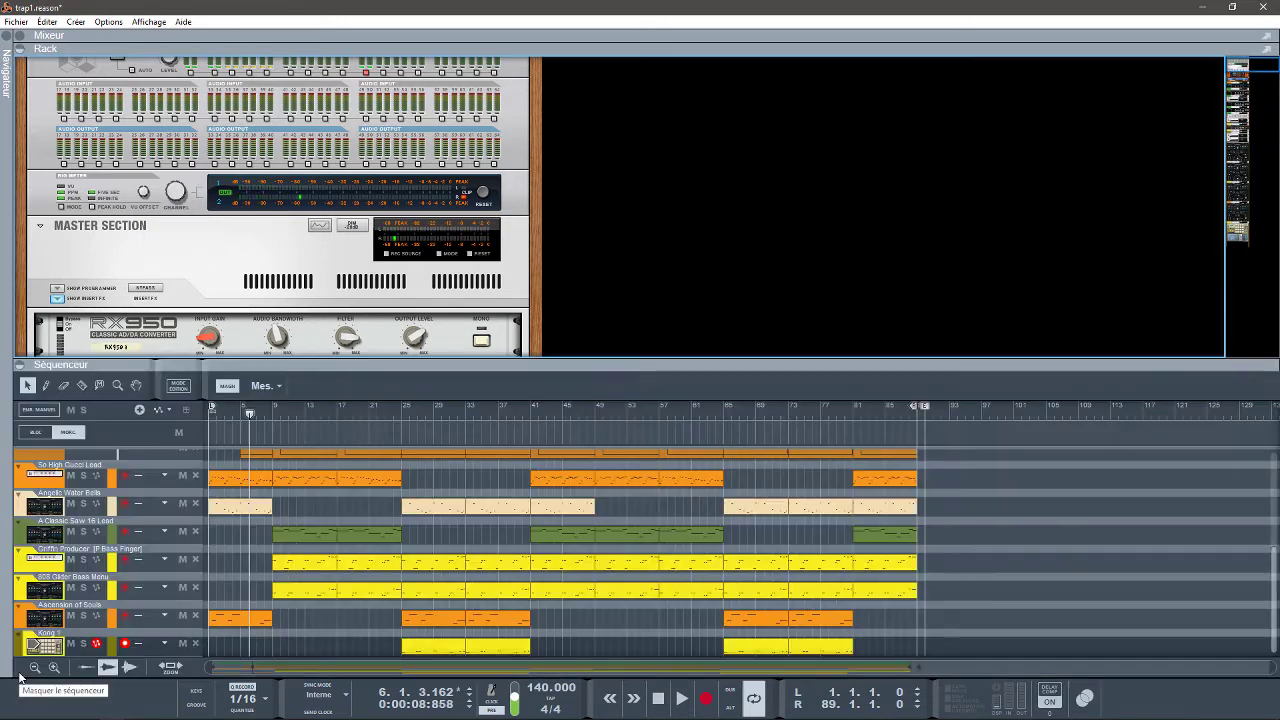
left_click(17, 670)
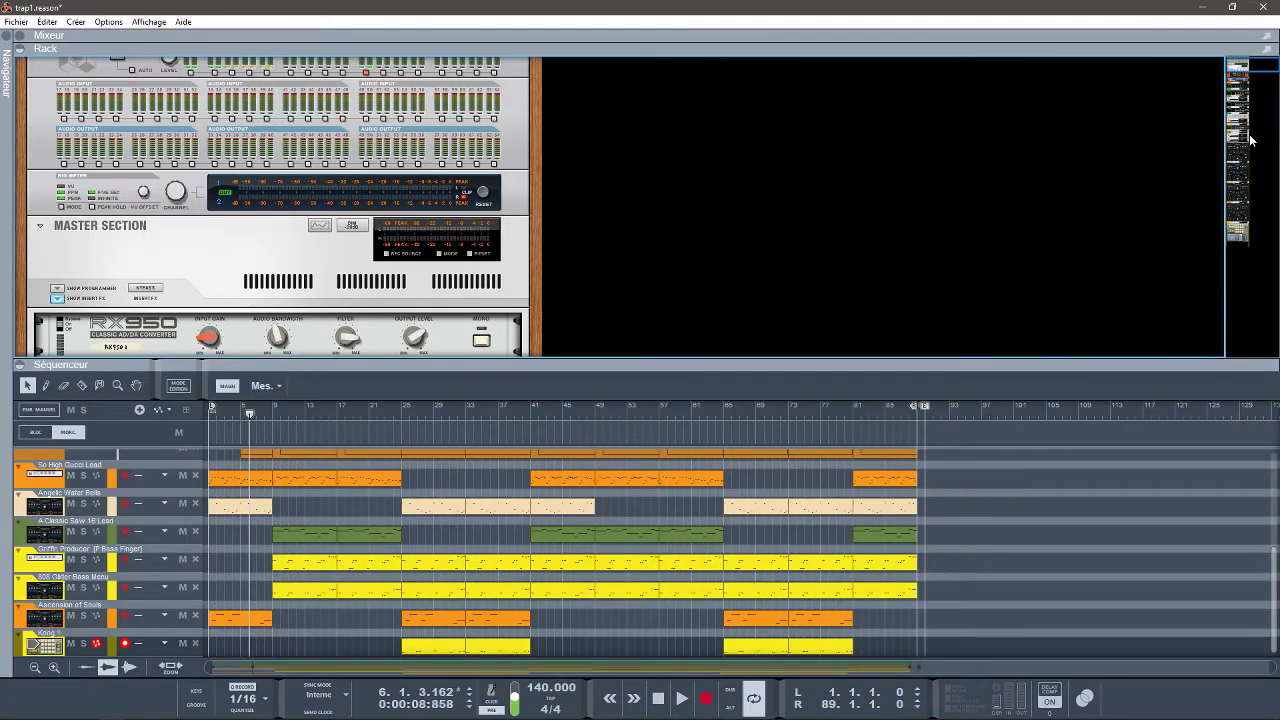
left_click_drag(1244, 64, 1254, 90)
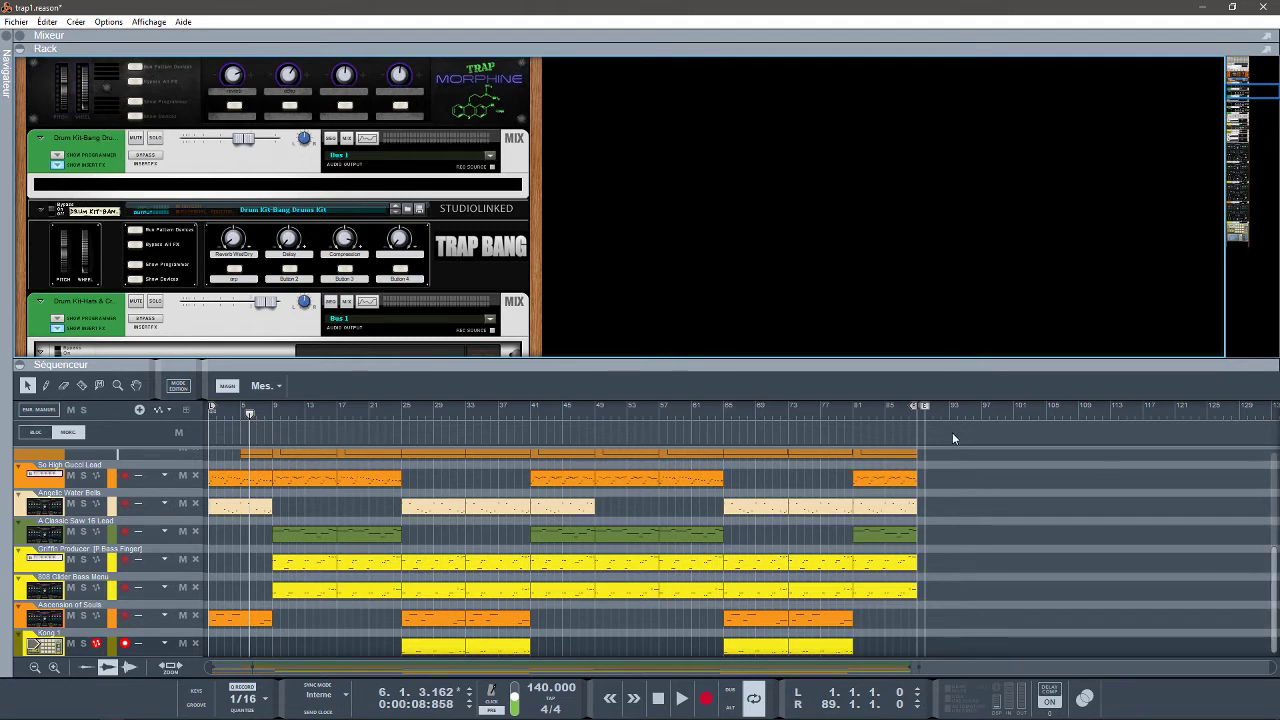
left_click(156, 91)
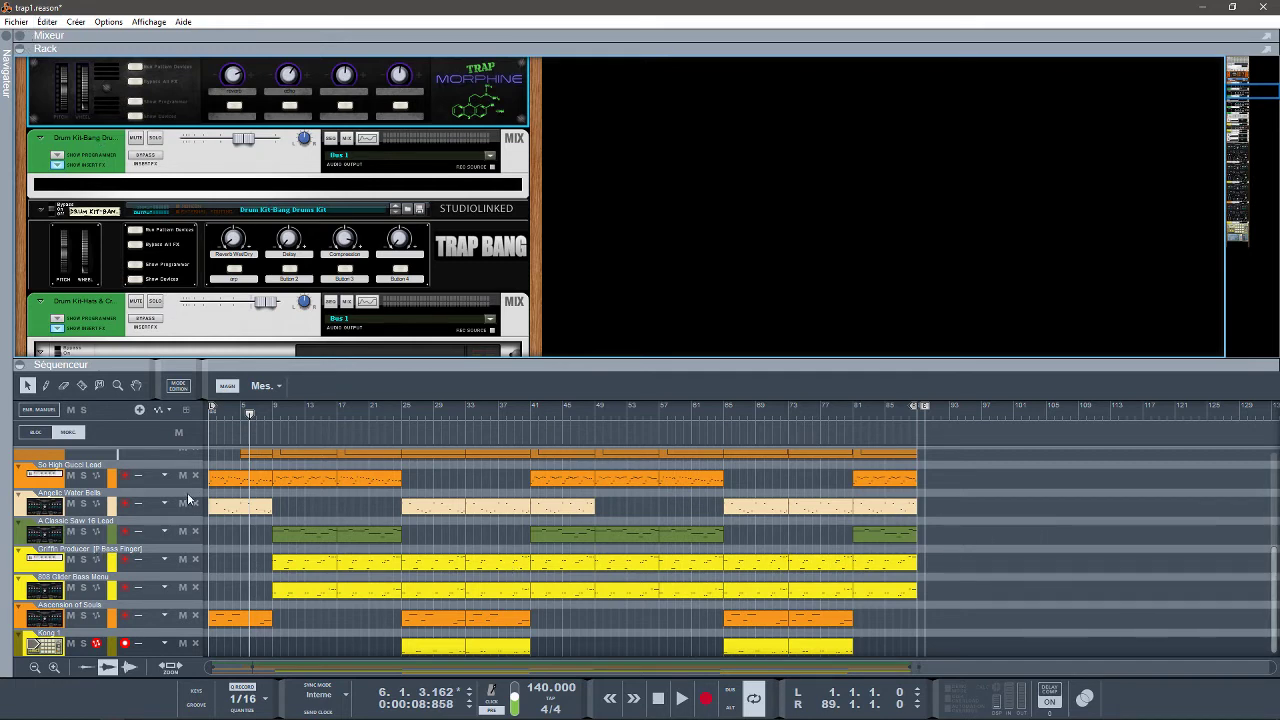
Step: Solo the So High Gucci Lead track and play a passage of it while viewing its Combinator
left_click(84, 476)
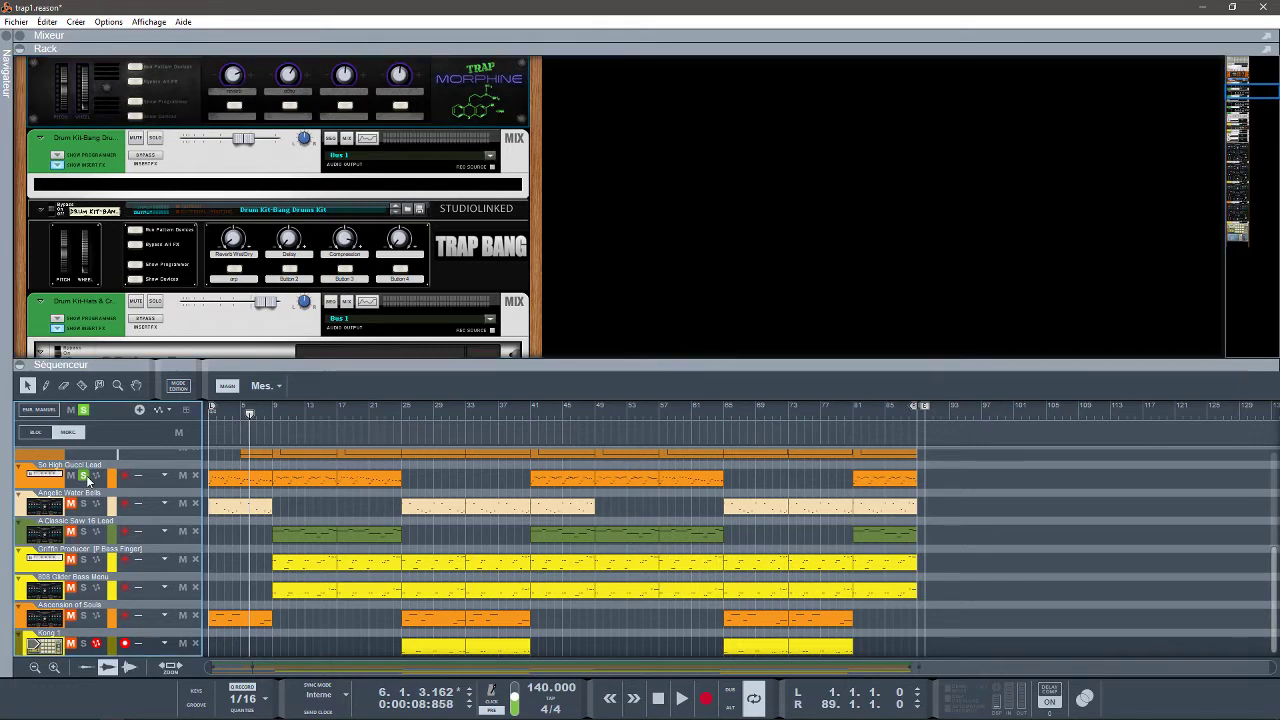
key("space")
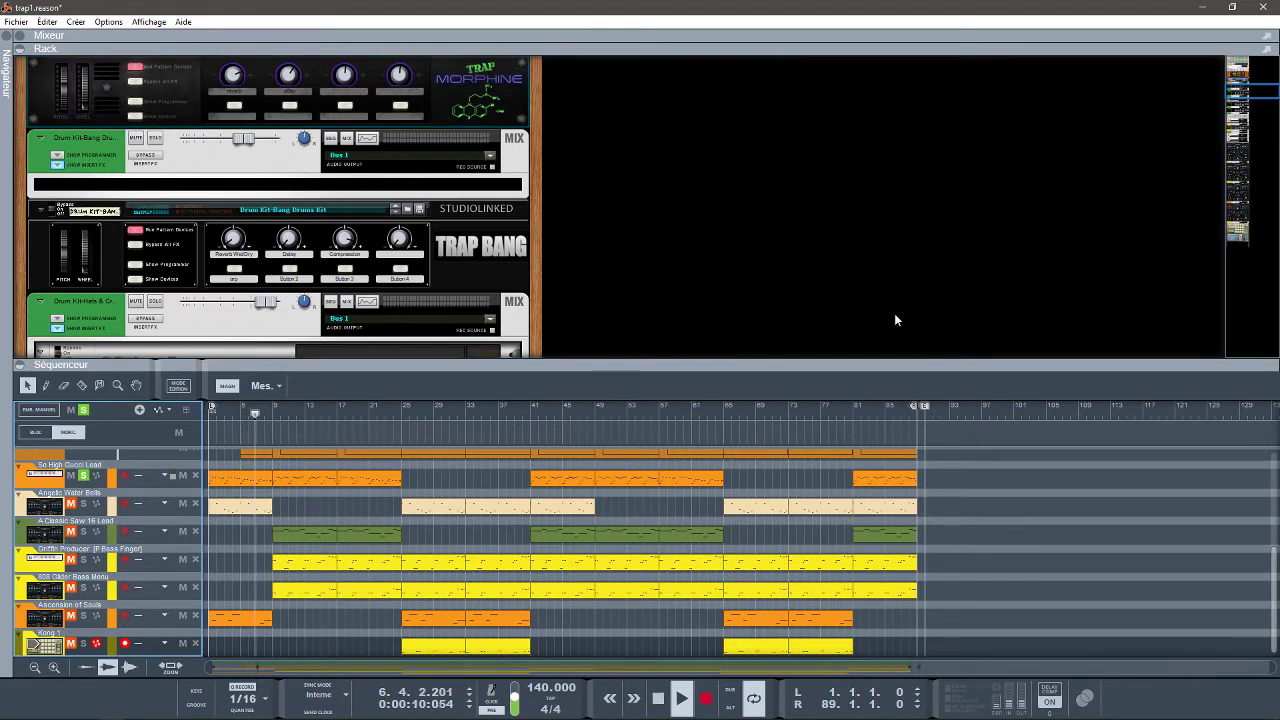
left_click(1243, 88)
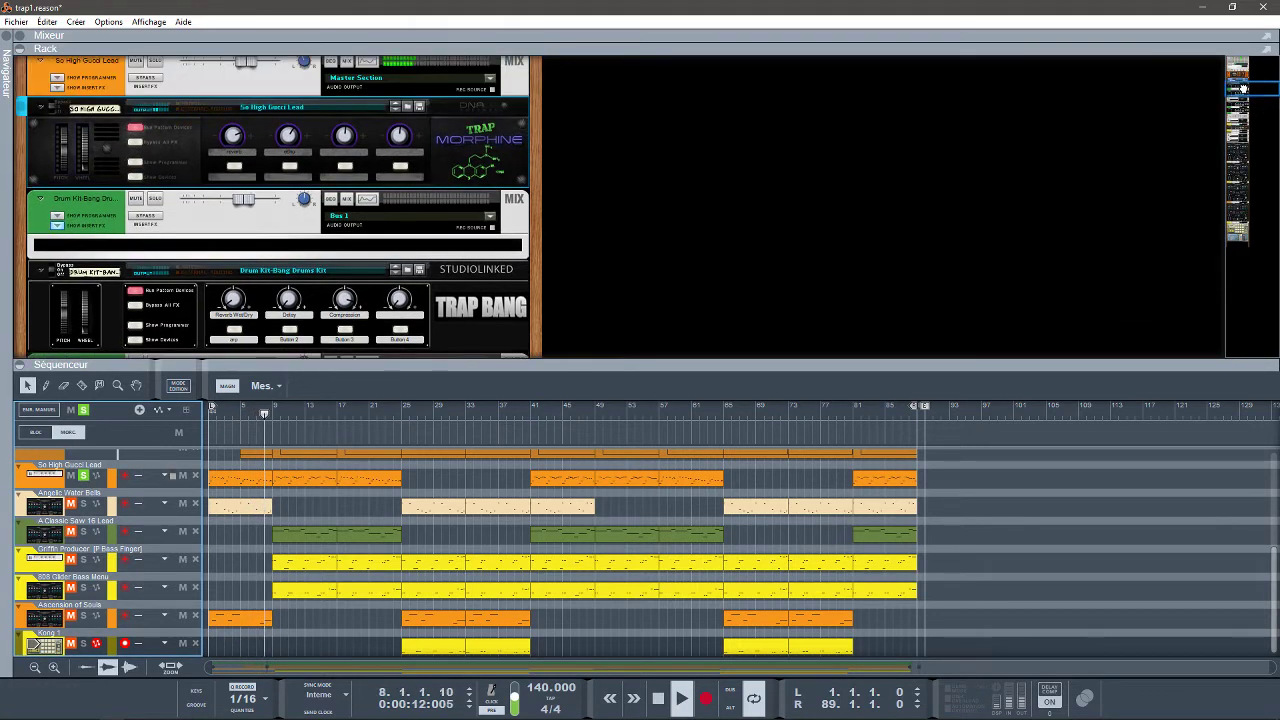
scroll(553, 132, "up", 3)
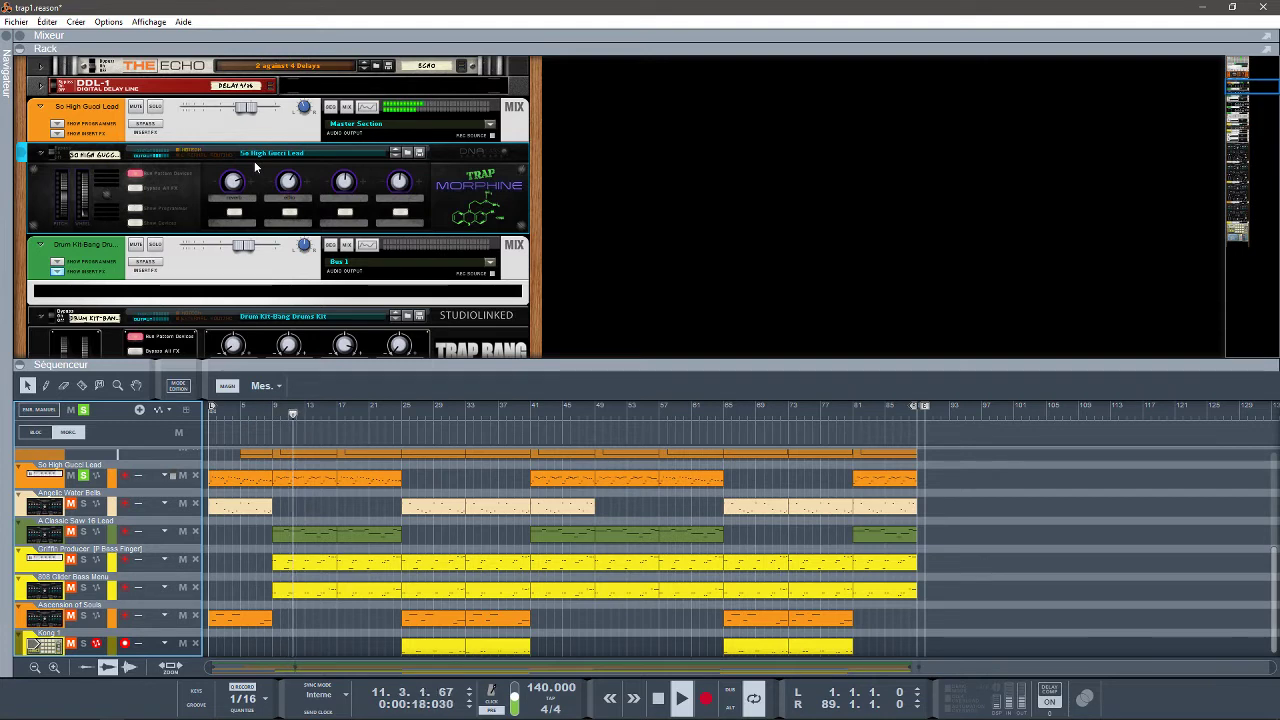
key("space")
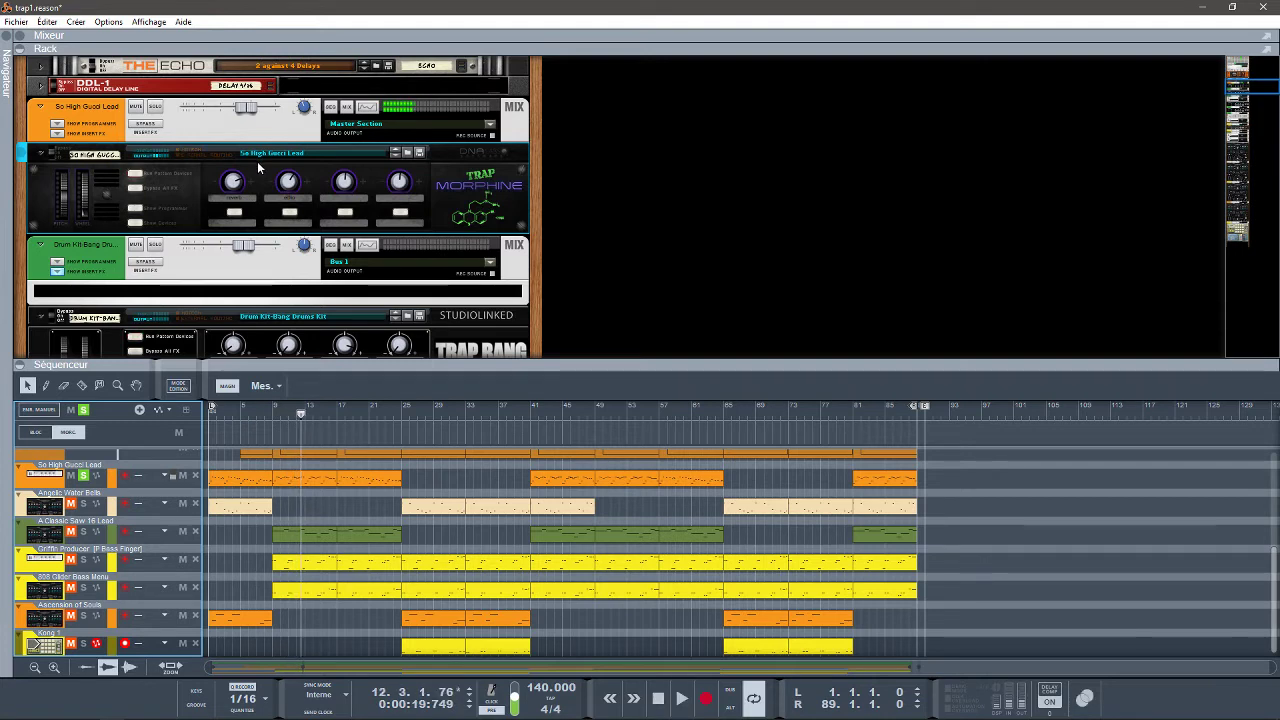
Step: Clear all track solos and play the full song from its beginning
key("shift+Return")
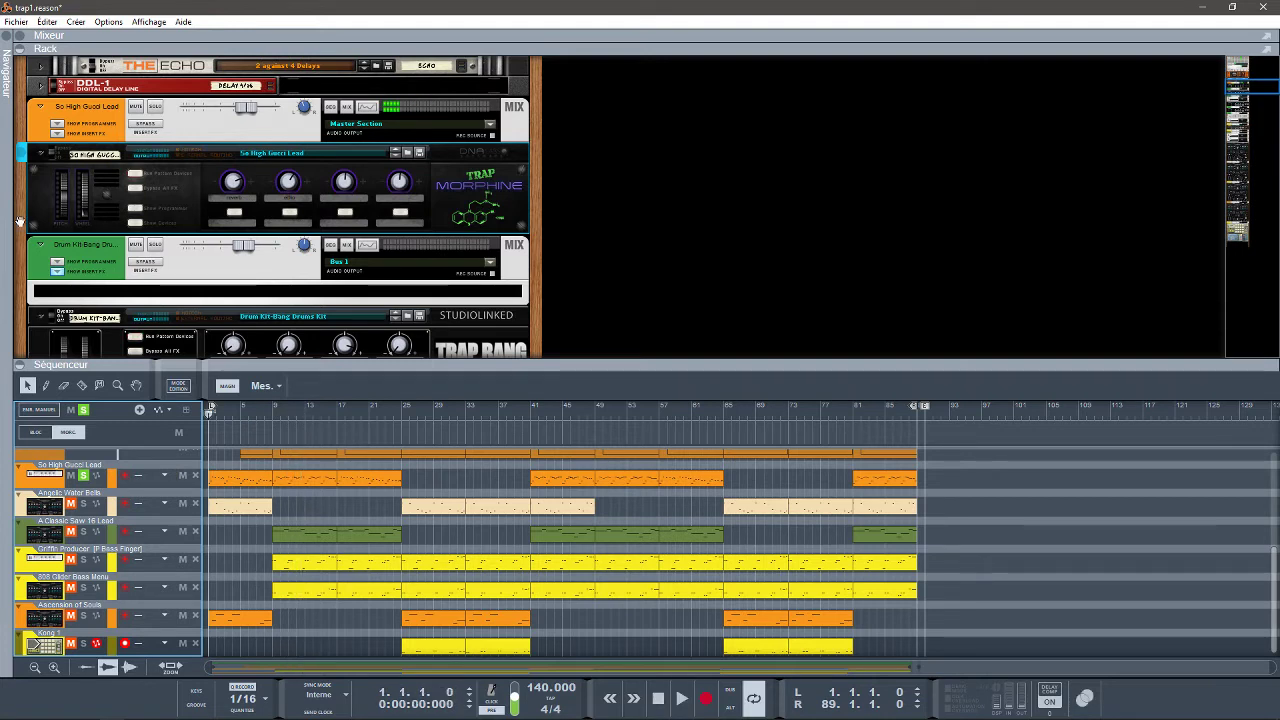
left_click(85, 410)
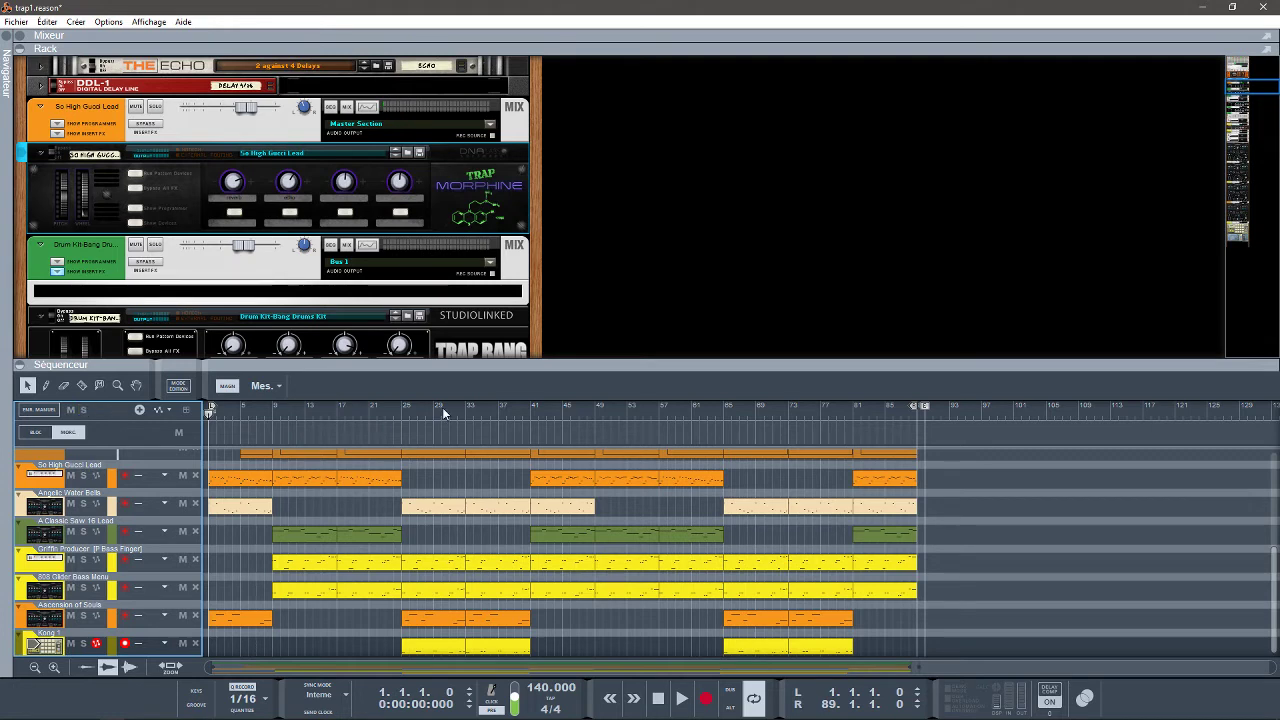
key("space")
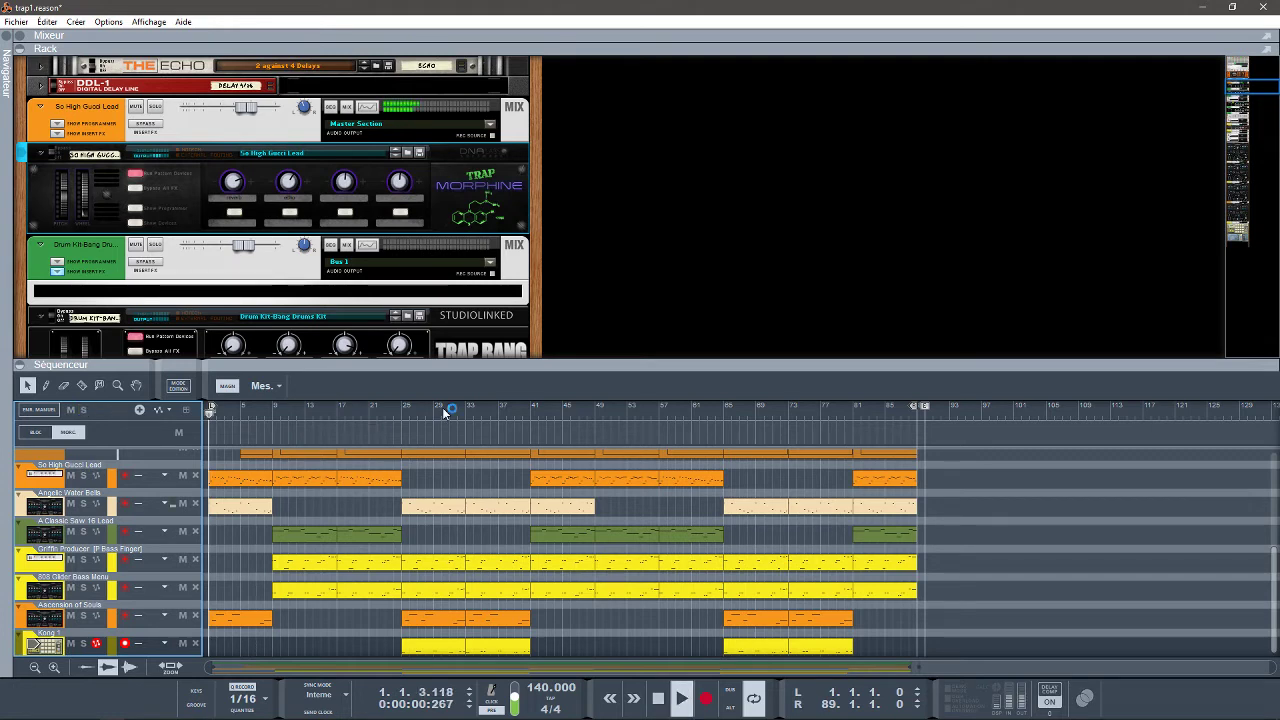
Step: Hide the sequencer and inspect the channel and bus faders in the mixer during playback, leaving only the rack displayed
left_click(21, 366)
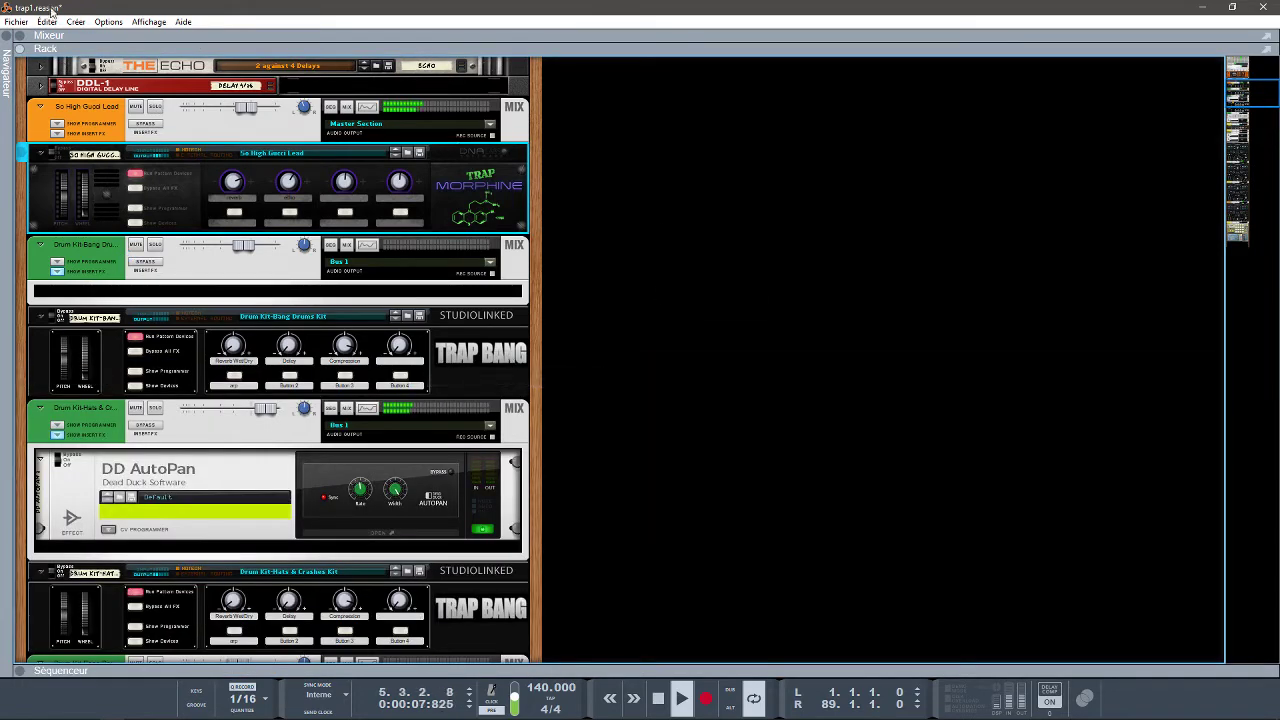
left_click(24, 36)
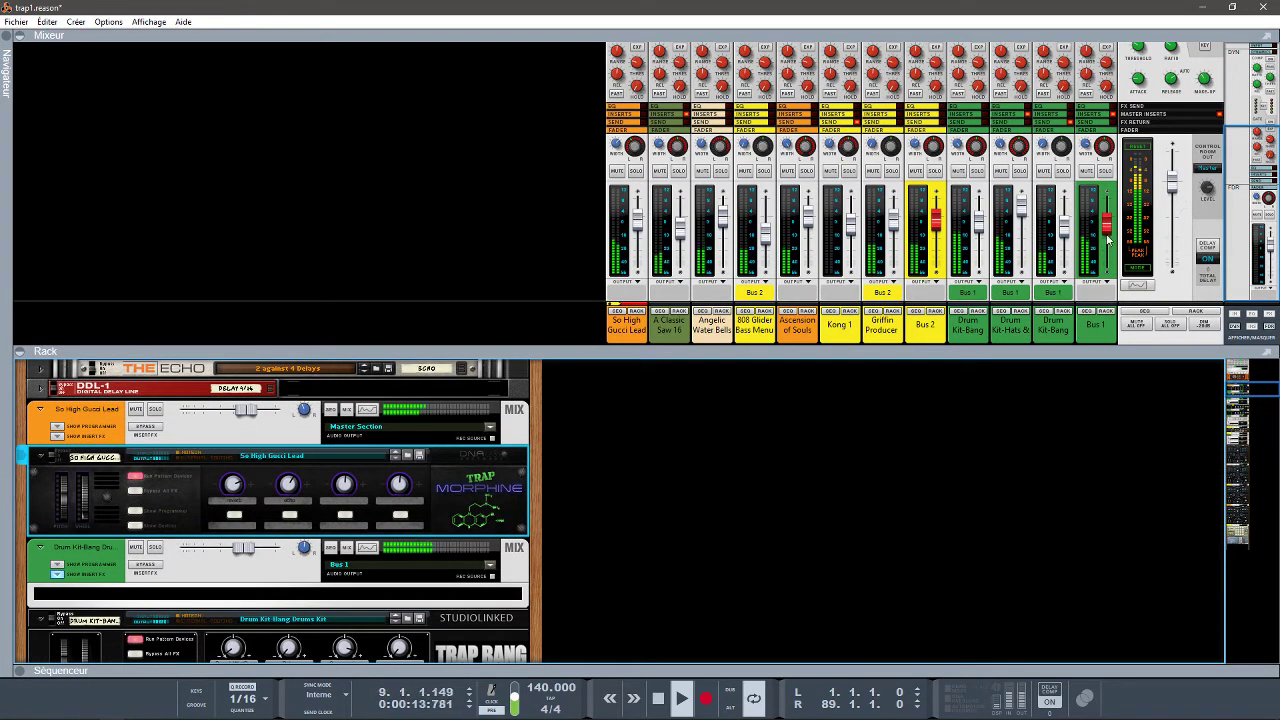
mouse_move(1109, 236)
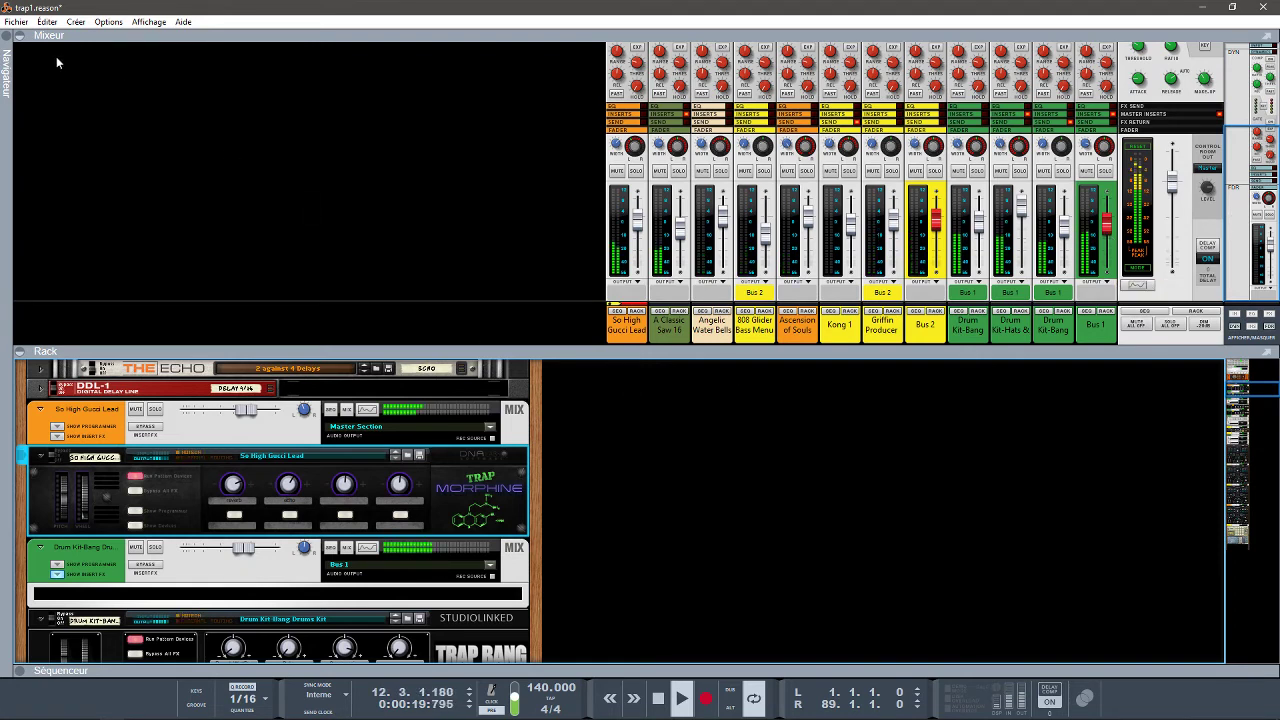
left_click(19, 36)
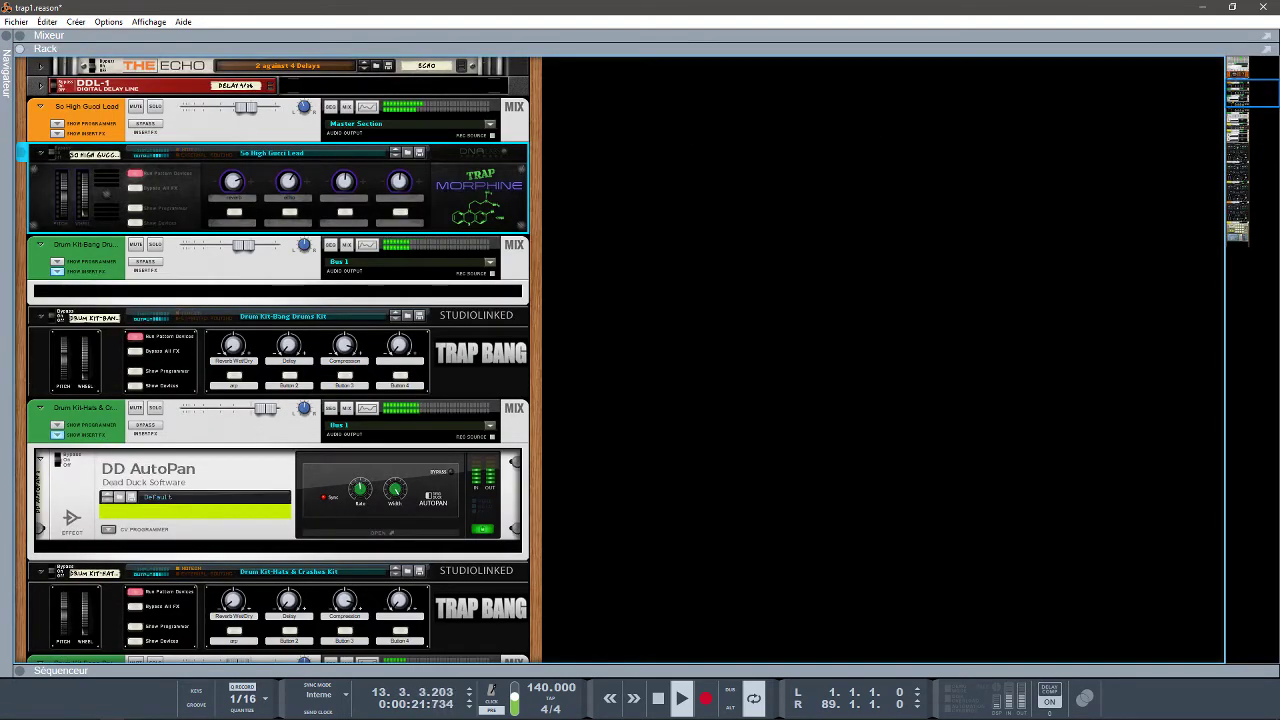
Step: Examine the Audiomatic and RX950 effects in the master section, moving the selection down to the Ping-Pong RV7000
left_click_drag(1249, 100, 1246, 86)
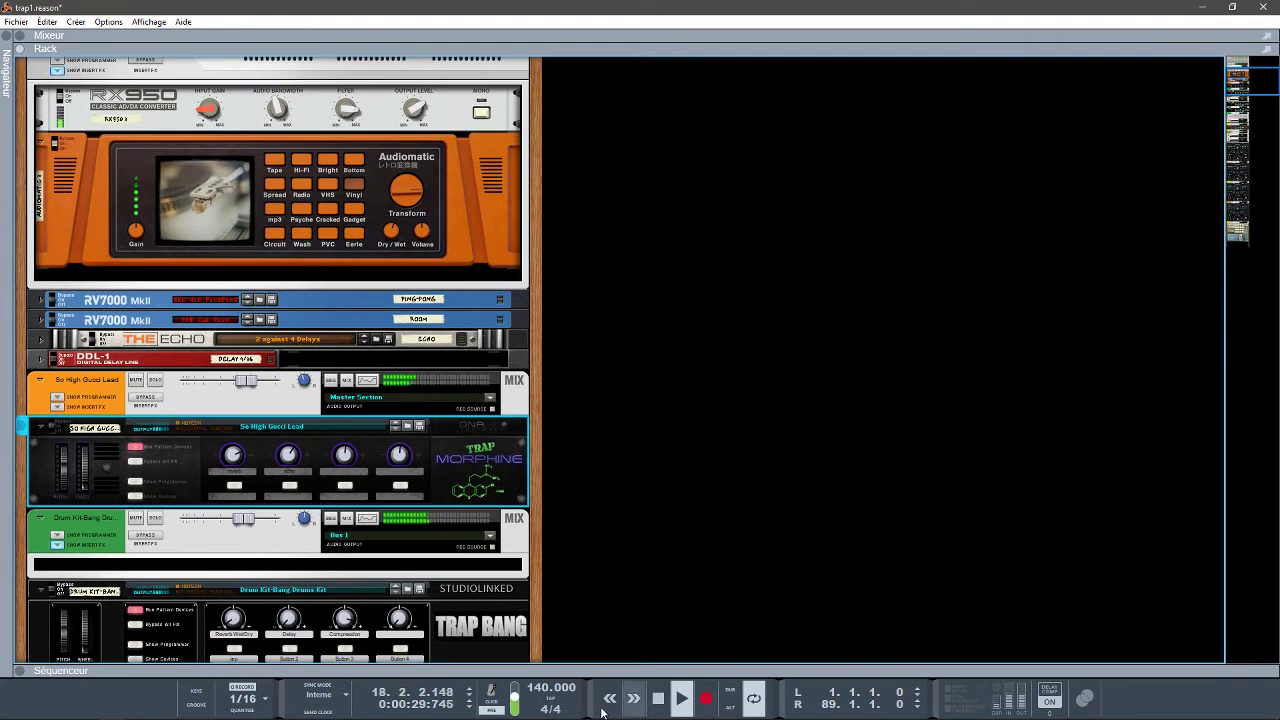
left_click(450, 242)
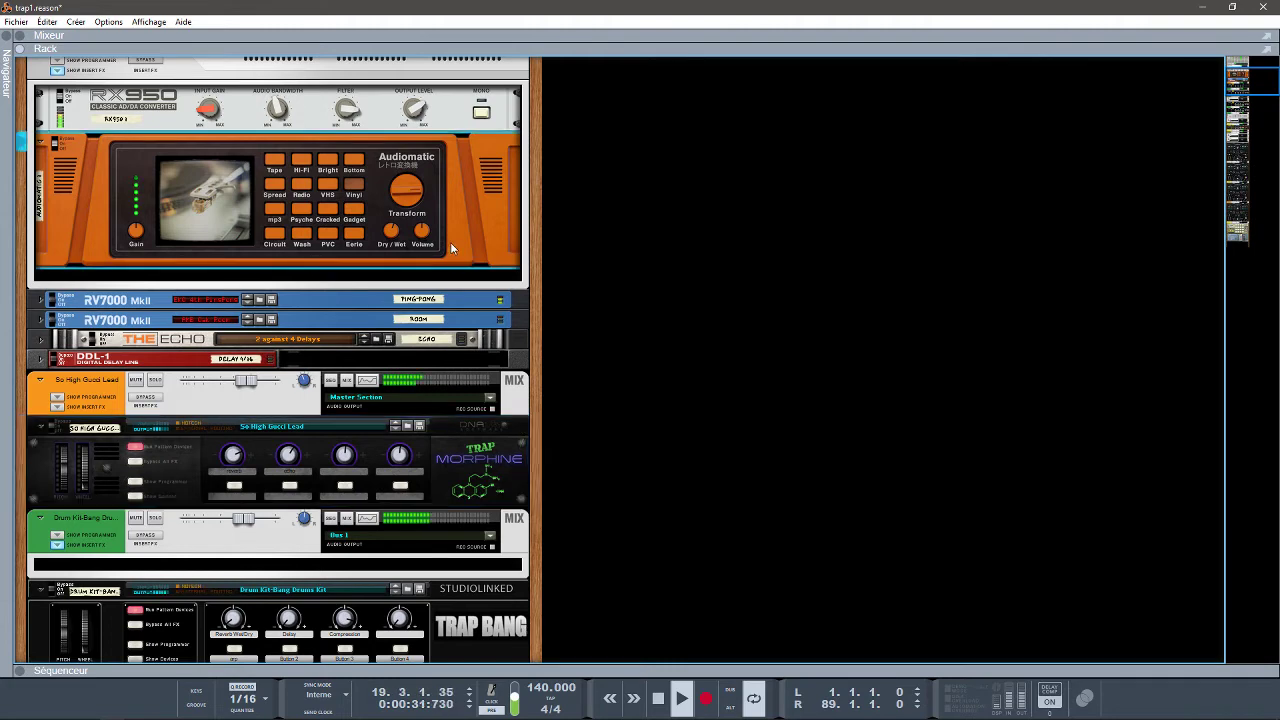
scroll(450, 242, "up", 1)
key("Down")
key("Down")
key("Down")
key("Down")
key("Down")
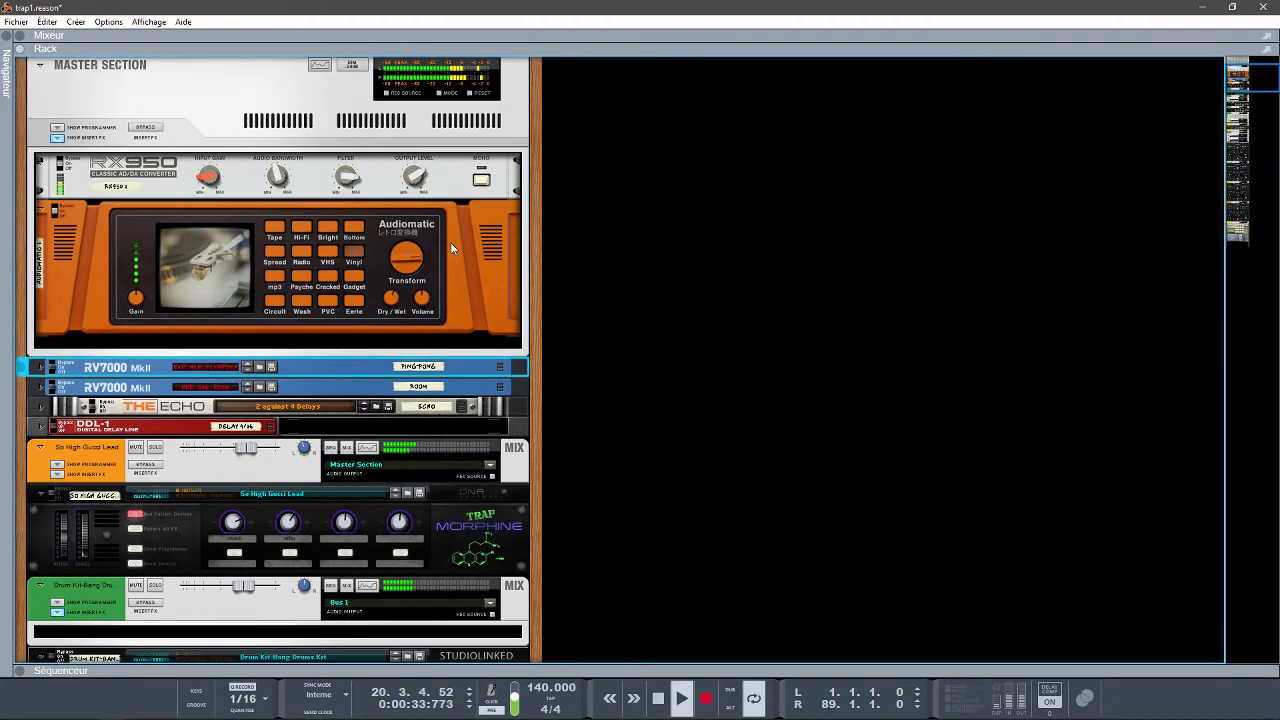
Step: Show the devices inside the So High Gucci Lead Combinator and examine its mixer, Subtractor, Malström, Thor and effects
key("Down")
key("Down")
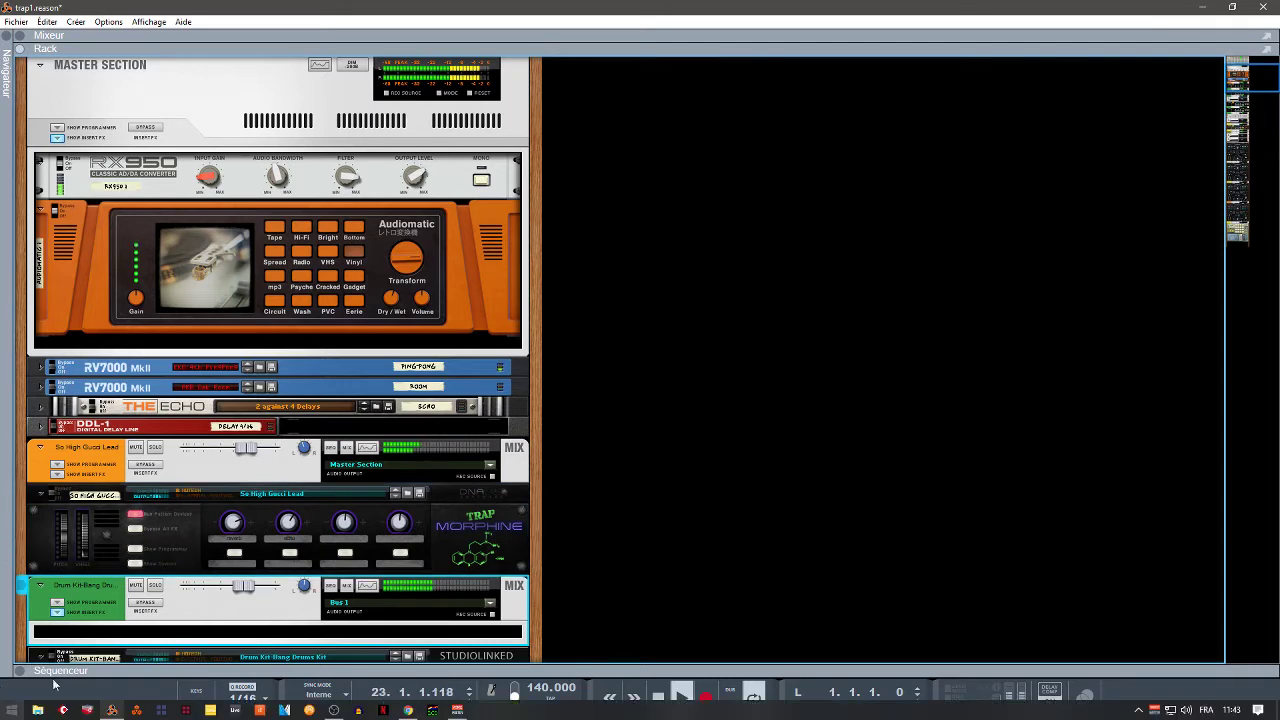
key("Delete")
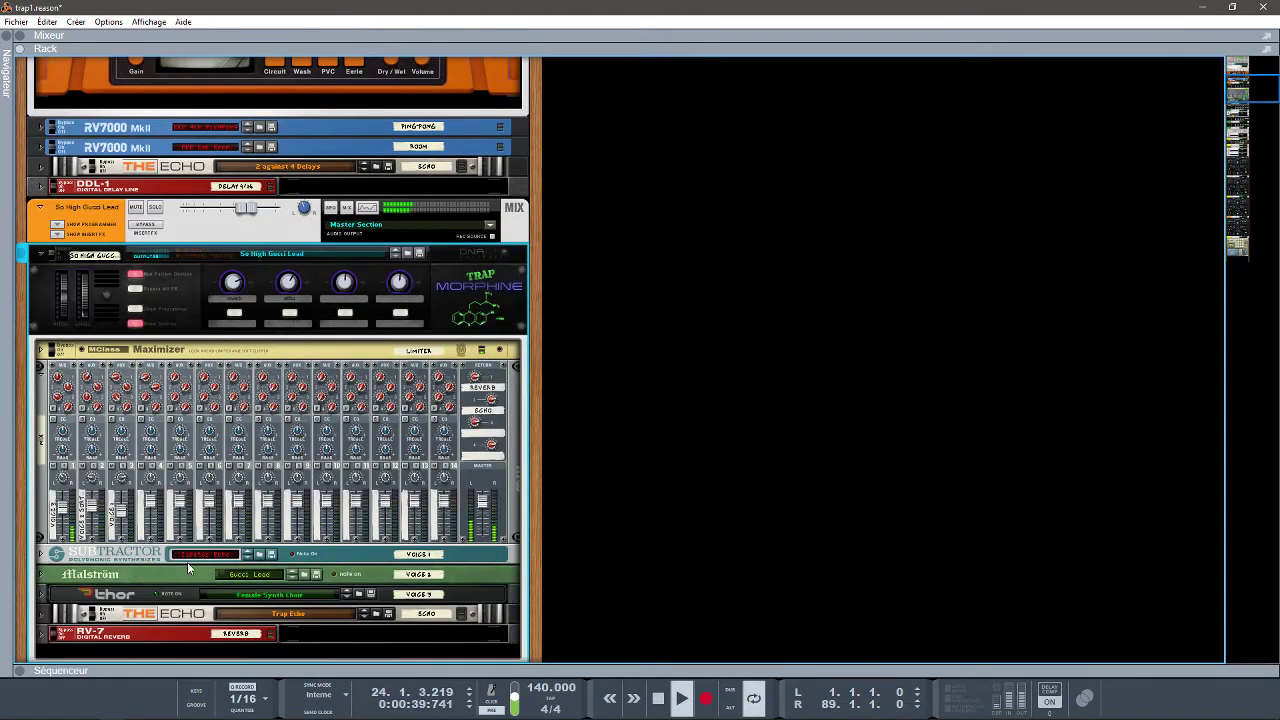
key("Down")
key("Down")
key("Down")
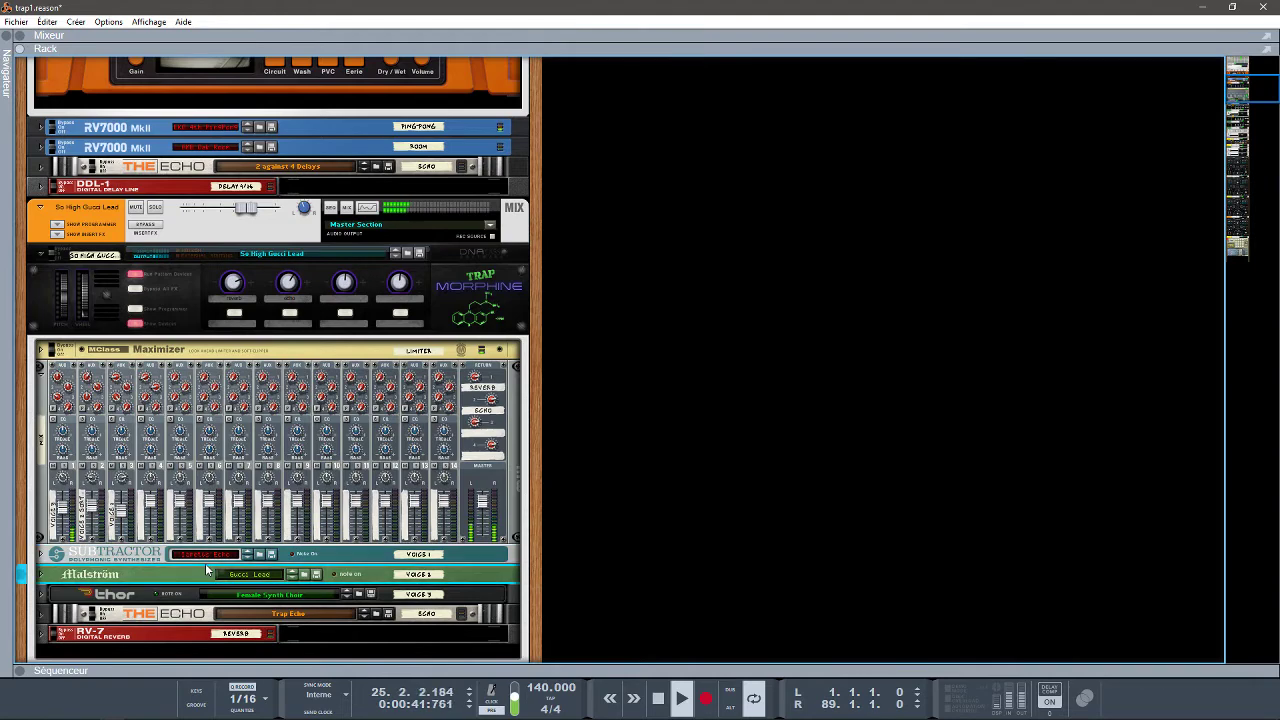
key("Down")
key("Down")
key("Down")
key("Down")
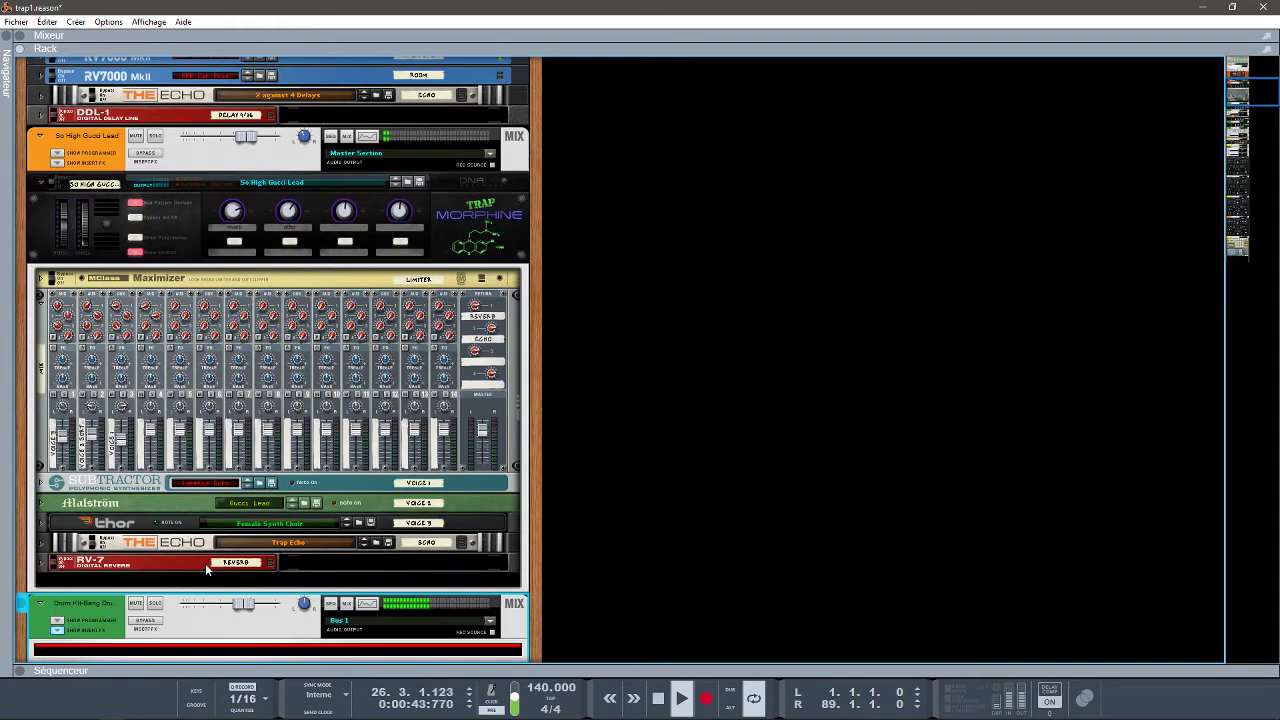
Step: Inspect the first drum channels, including the DD AutoPan insert on the Drum Kit-Hats & Crashes channel
key("Down")
key("Down")
key("Down")
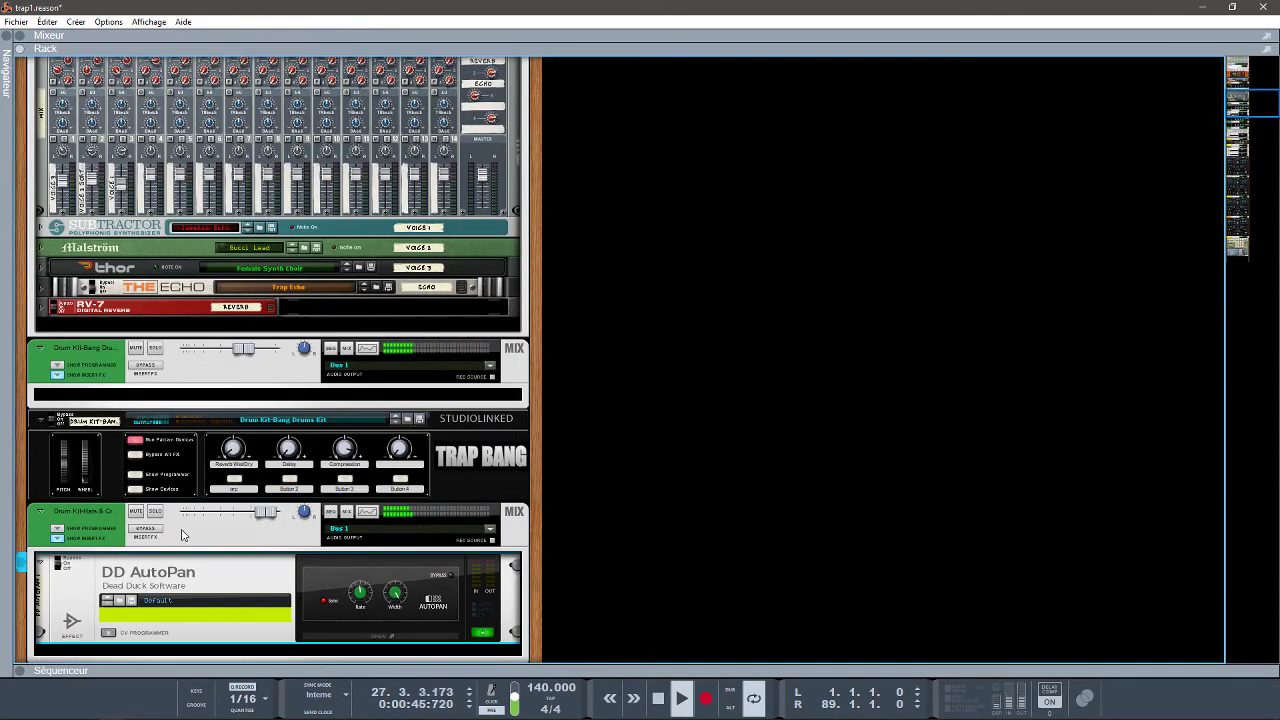
left_click(182, 535)
key("Down")
key("Down")
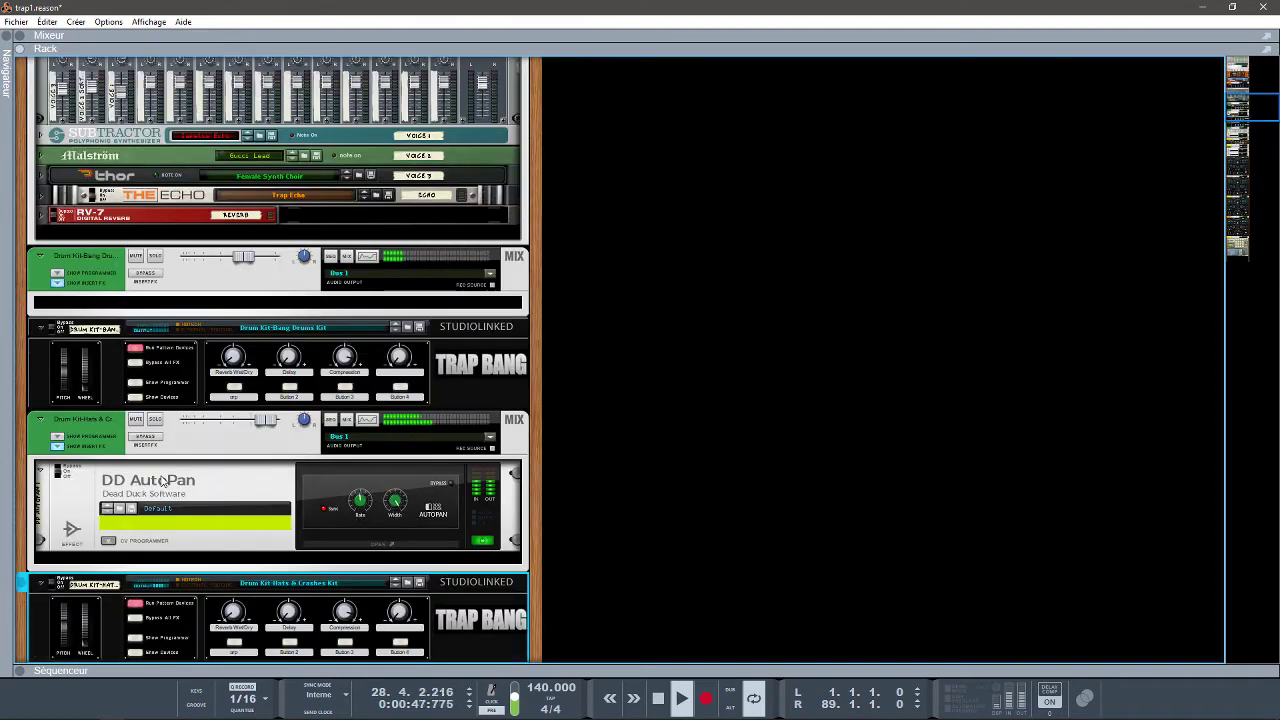
Step: Show the devices in the first Drum Kit-Bang Combinator and examine its NN-XT, RV7000, DDL-1 and MClass Compressor
left_click(138, 398)
key("Down")
key("Down")
key("Down")
key("Down")
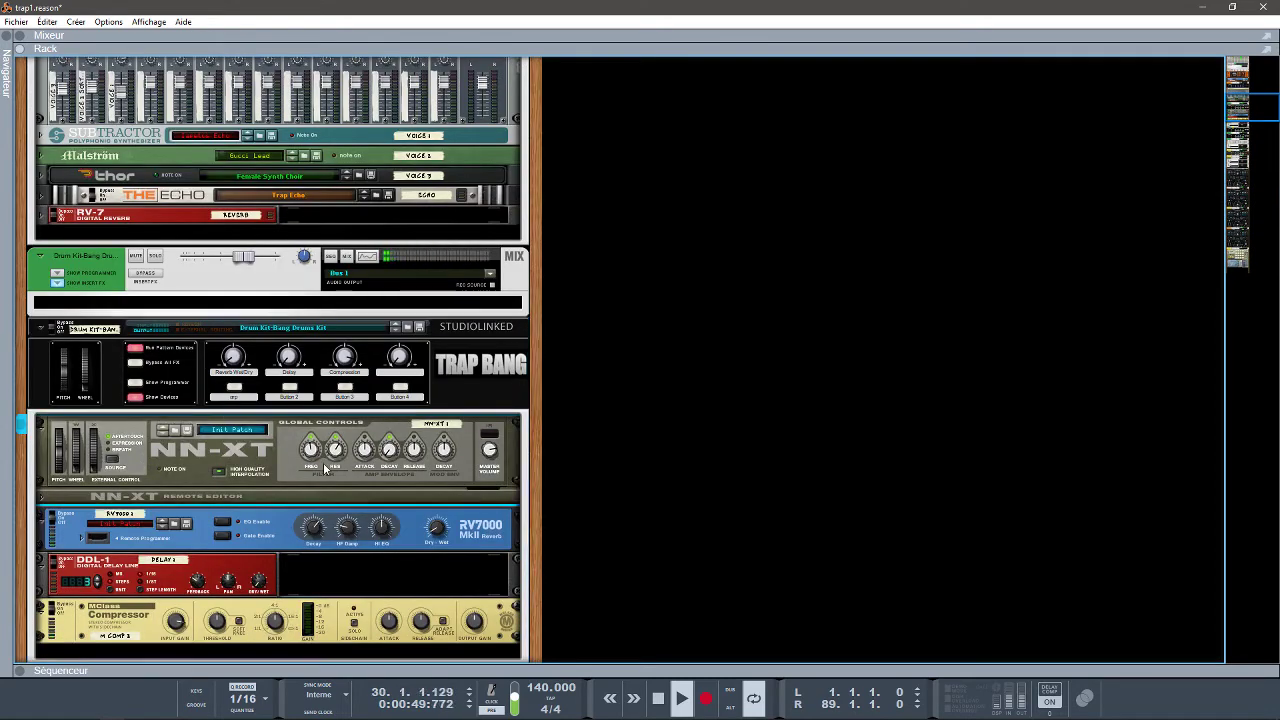
key("Down")
key("Down")
key("Down")
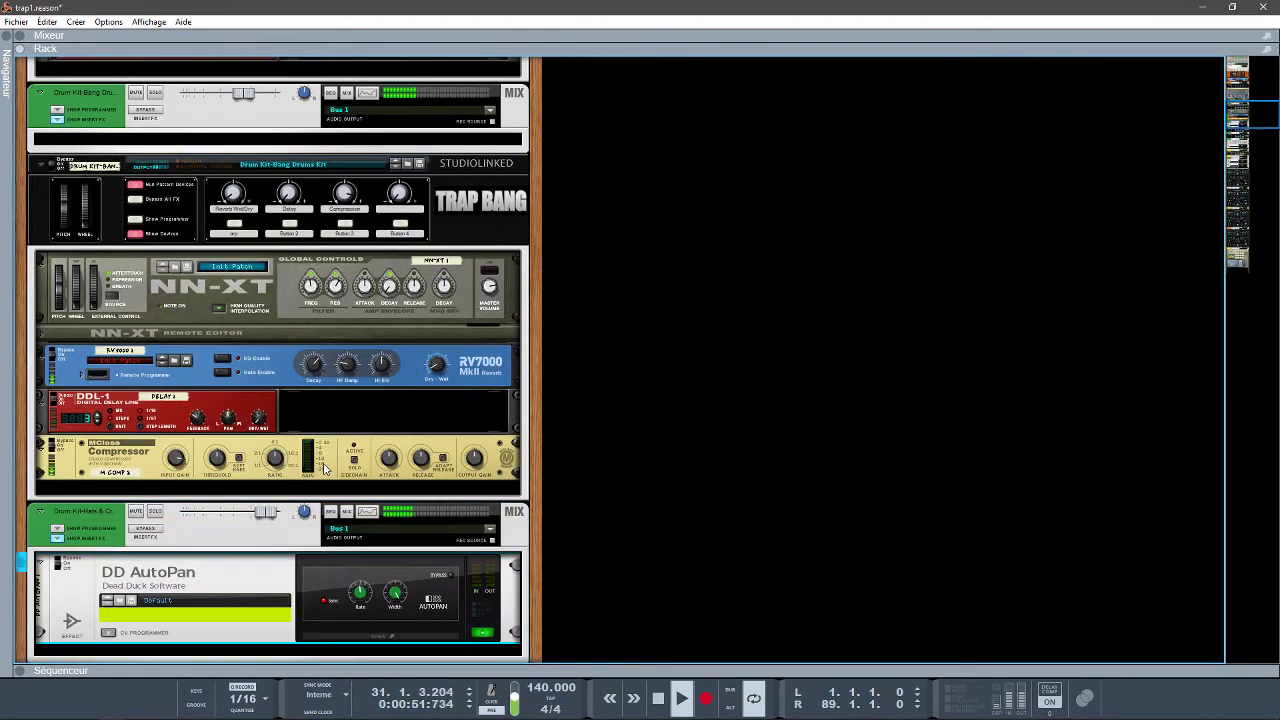
Step: Show the devices in the Drum Kit-Hats & Crashes Combinator and examine its sampler and effects
key("Down")
key("Down")
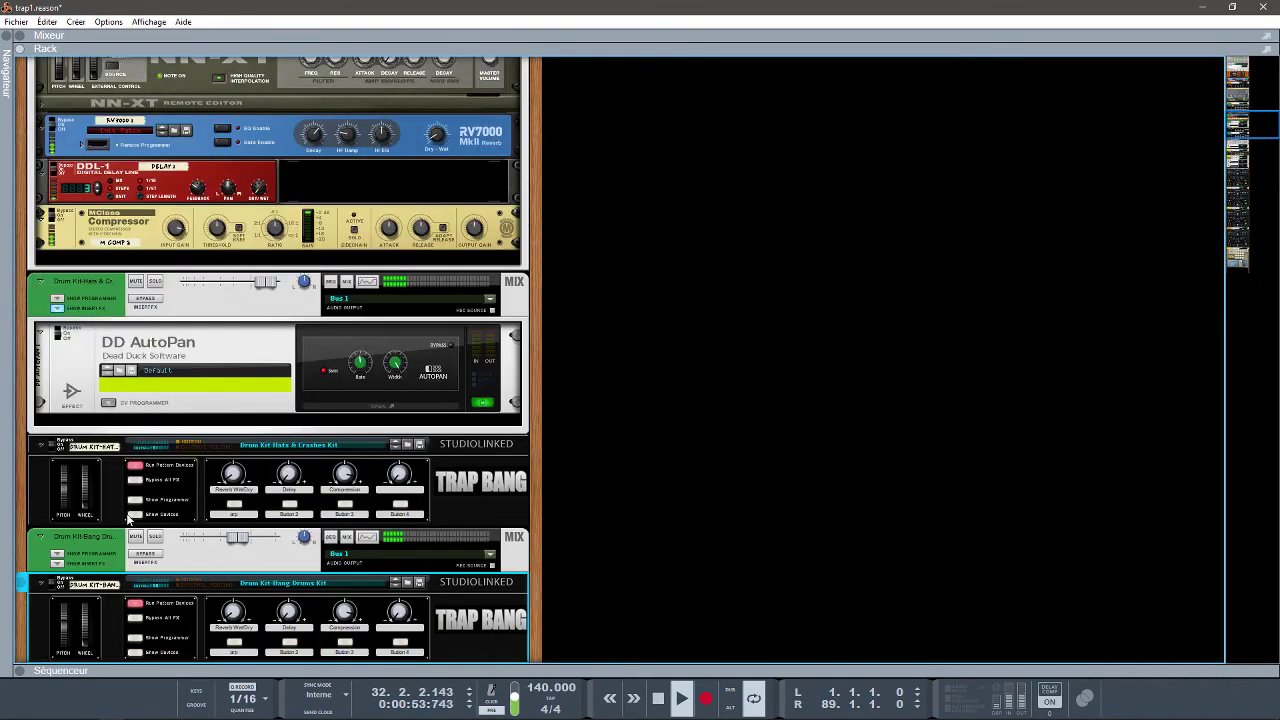
left_click(135, 514)
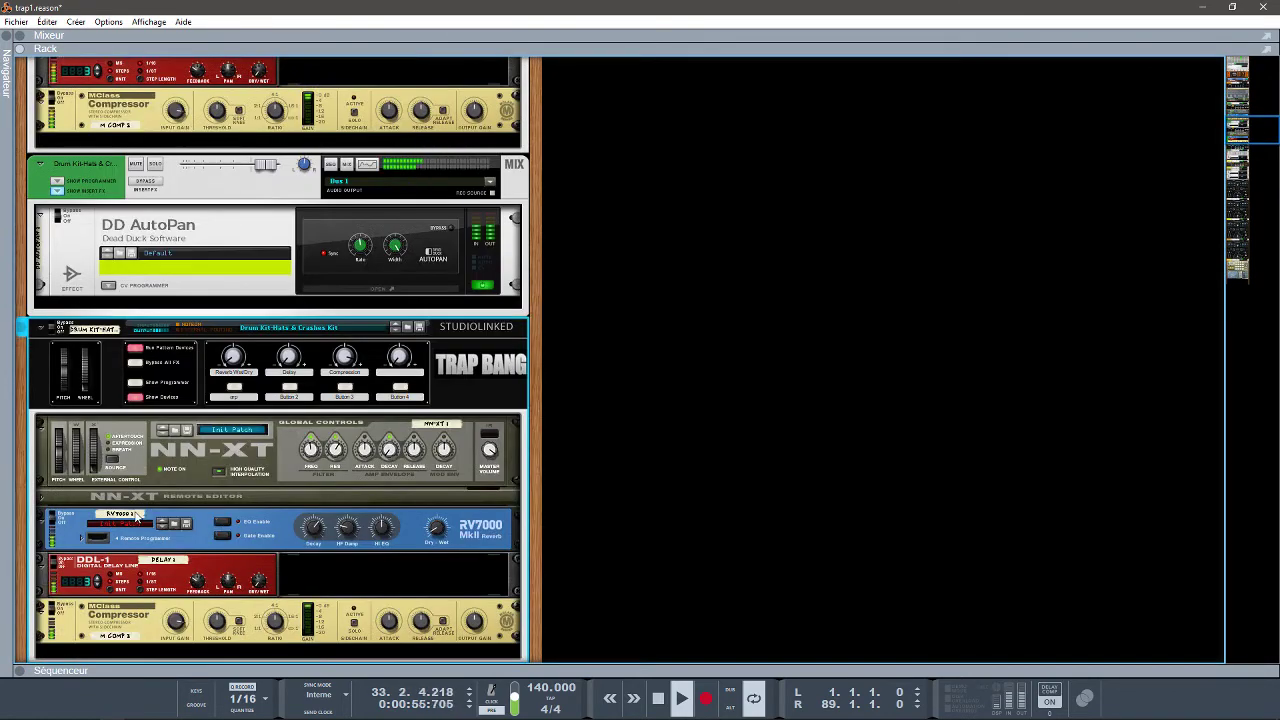
key("Down")
key("Down")
key("Down")
key("Down")
key("Down")
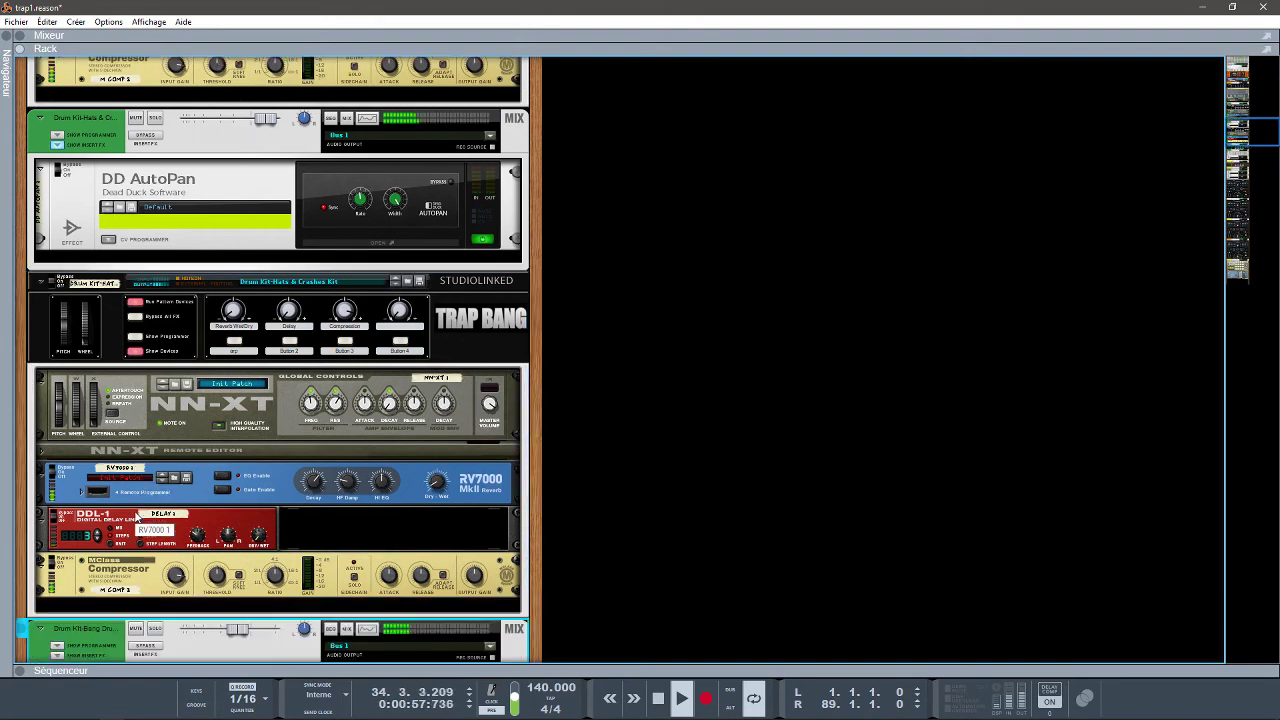
Step: Show the devices in the second Drum Kit-Bang Combinator, just above Bus 1, and examine its sampler and effects
key("Down")
key("Down")
key("Down")
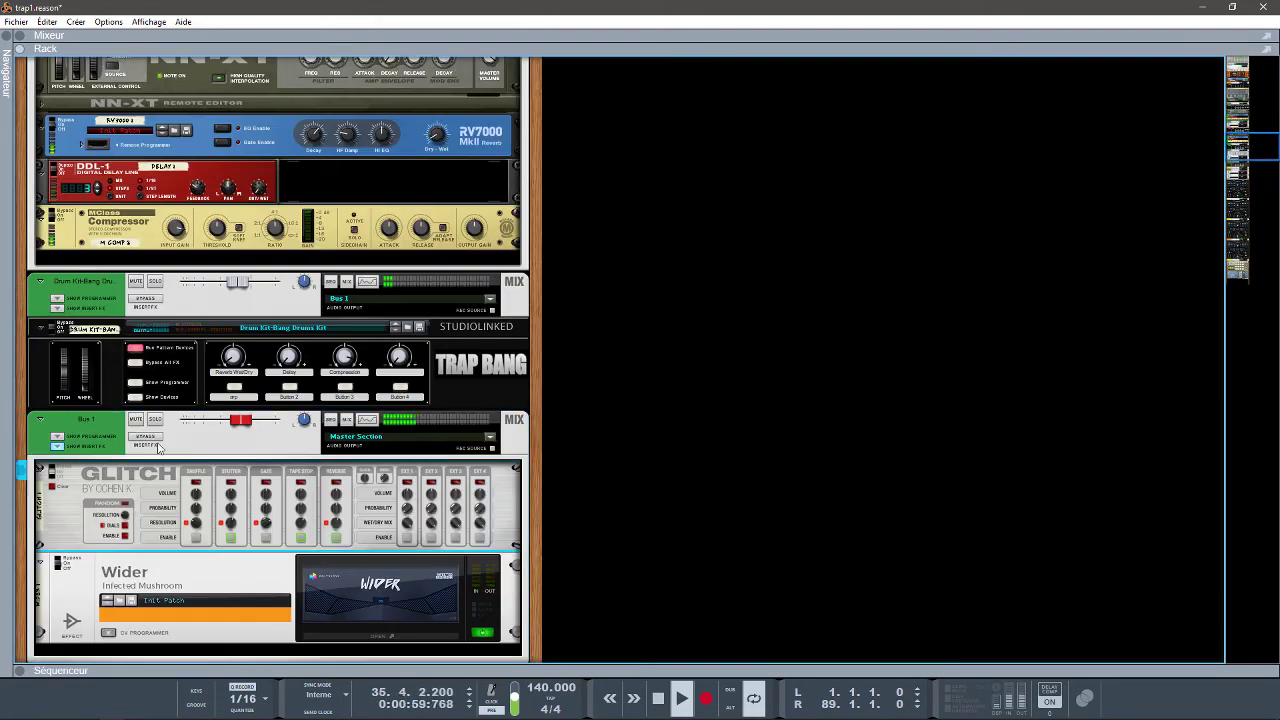
left_click(135, 399)
key("Down")
key("Down")
key("Down")
key("Down")
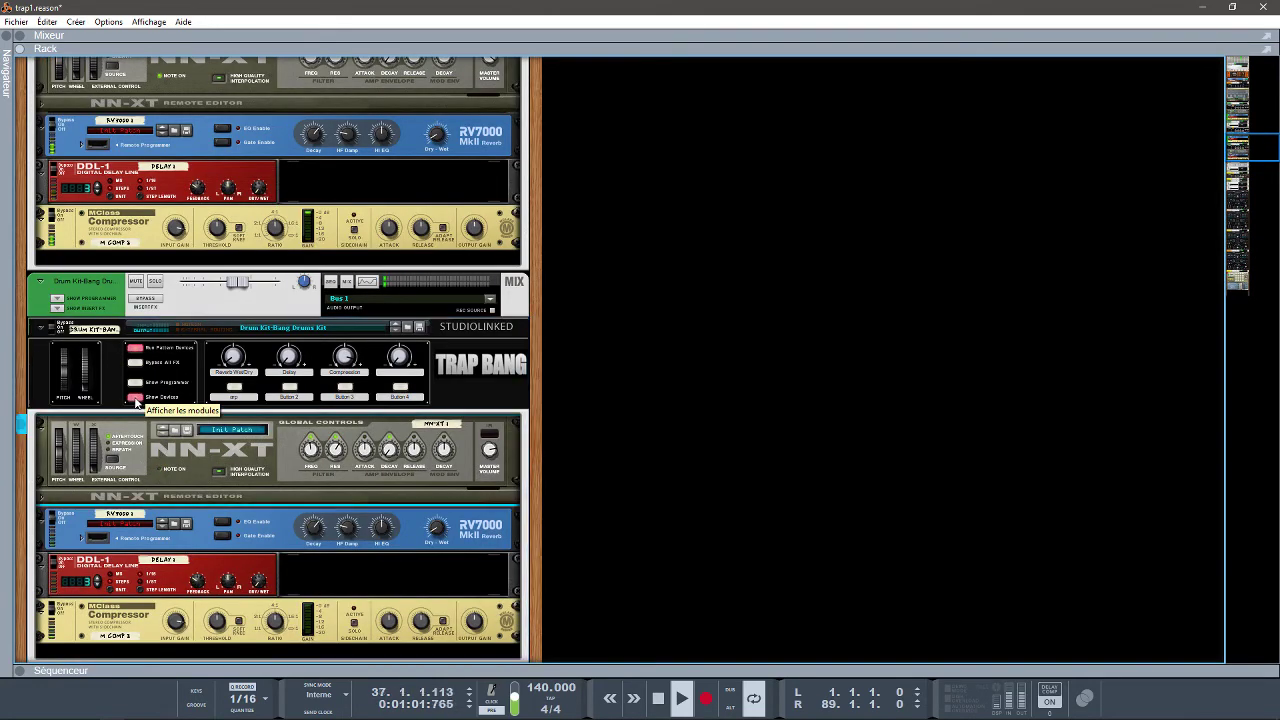
Step: Examine the Glitch and Wider inserts on Bus 1, moving the selection down to the Griffin Producer bass Combinator
key("Down")
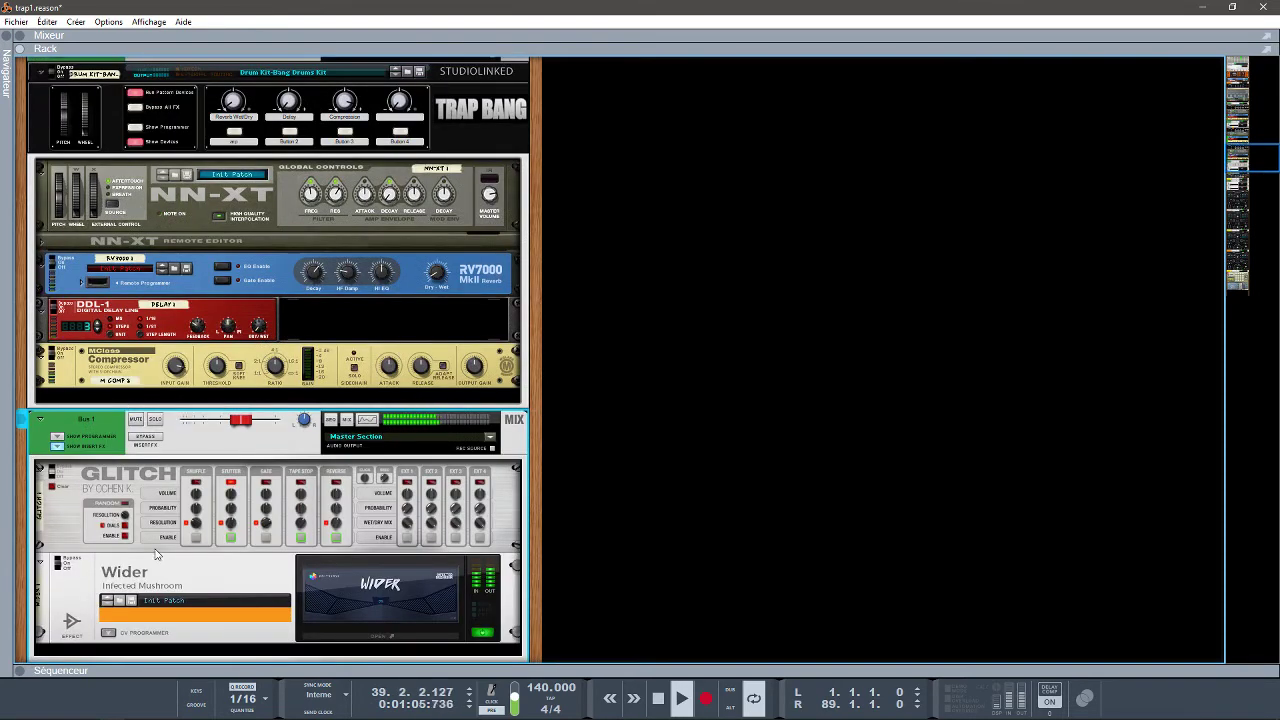
key("Down")
key("Down")
key("Down")
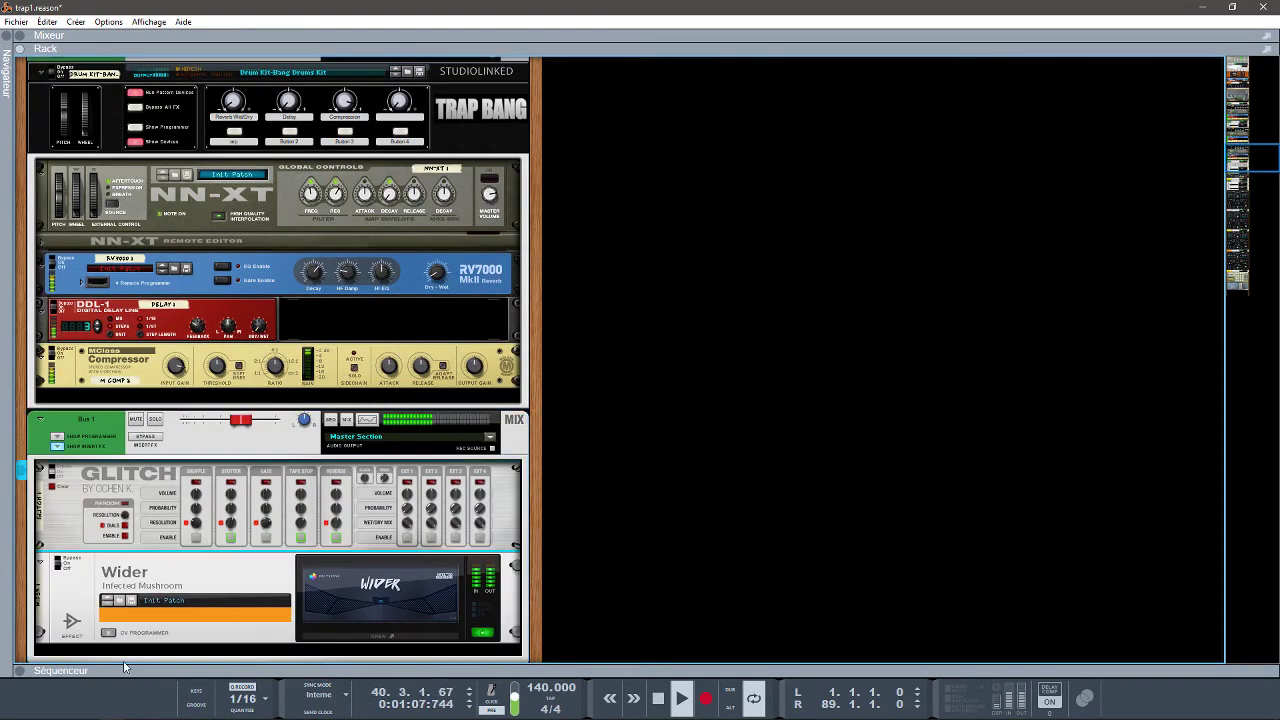
key("Down")
key("Down")
key("Down")
key("Down")
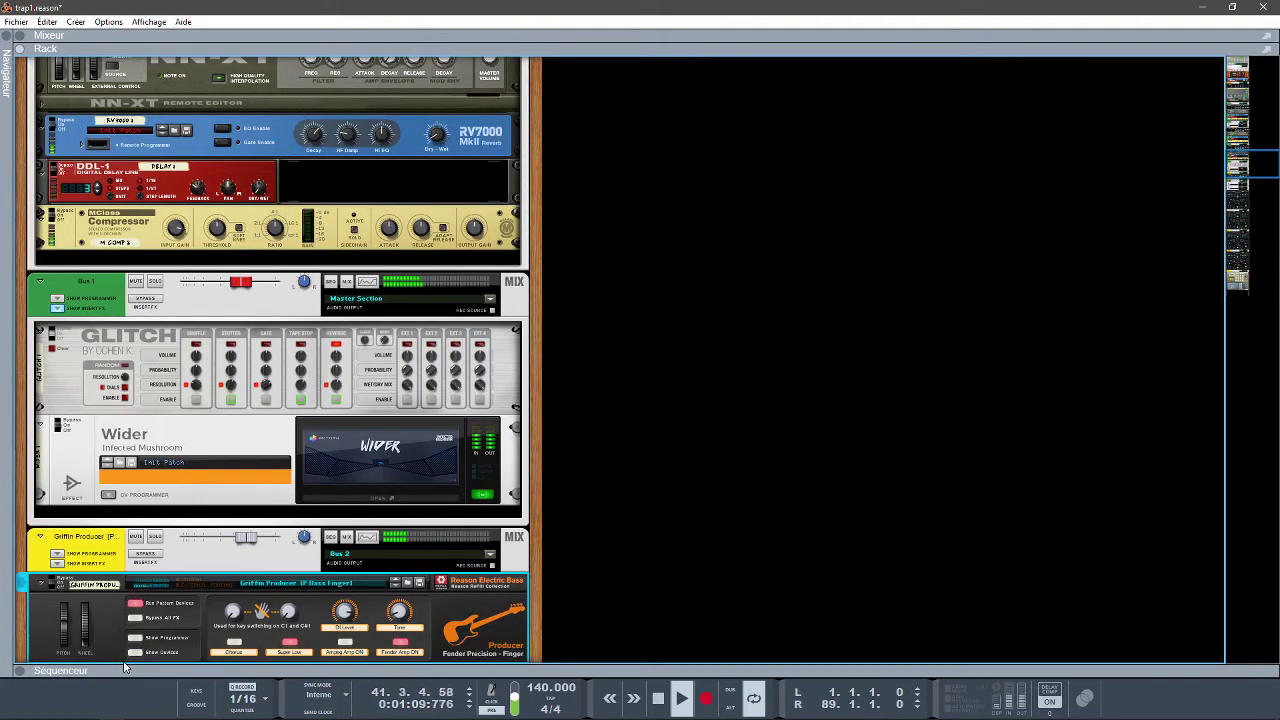
Step: Open the A1TriggerGate and Wider plug-in windows of the A Classic Saw 16 Lead channel, placing Wider beside the rack
key("Down")
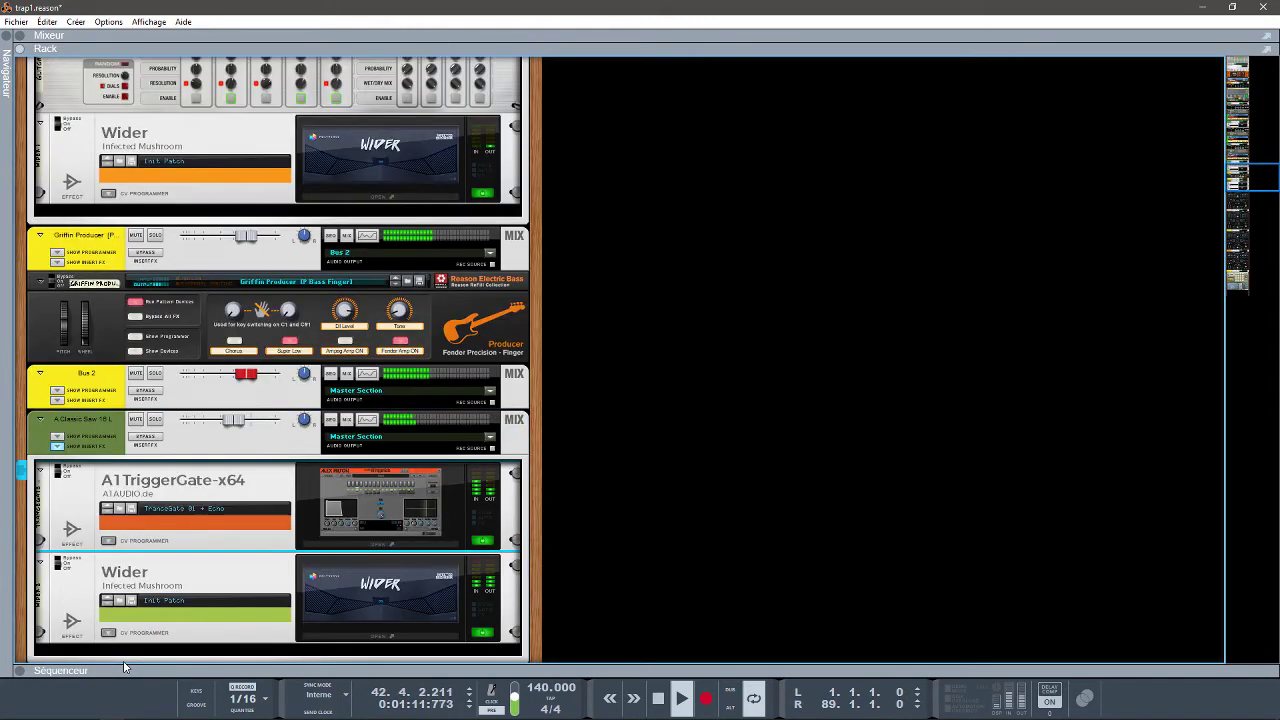
key("Down")
key("Down")
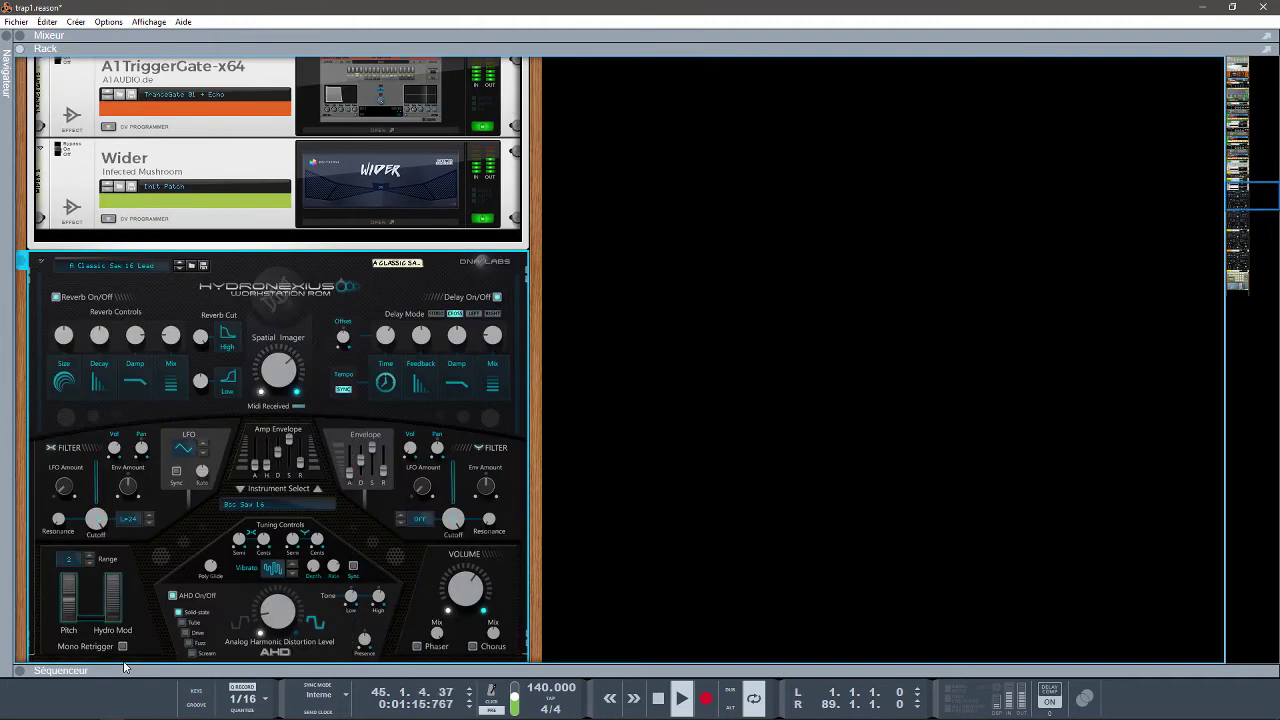
left_click(388, 131)
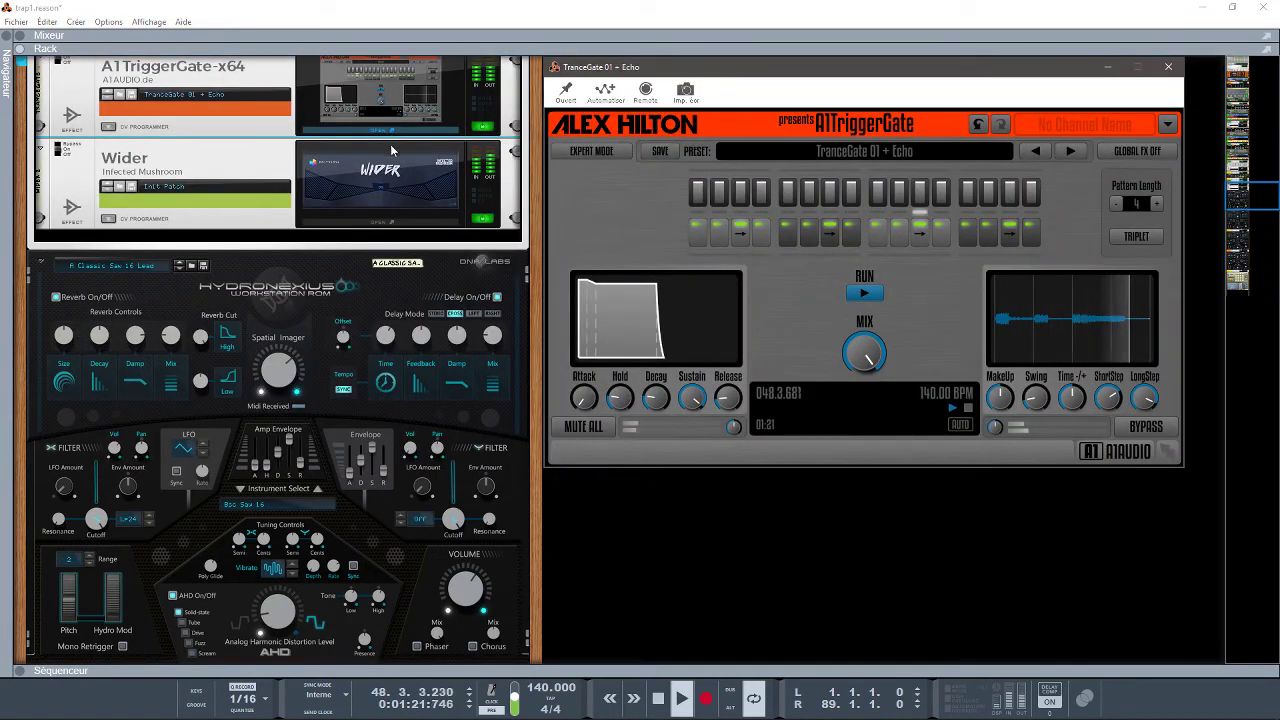
left_click(388, 224)
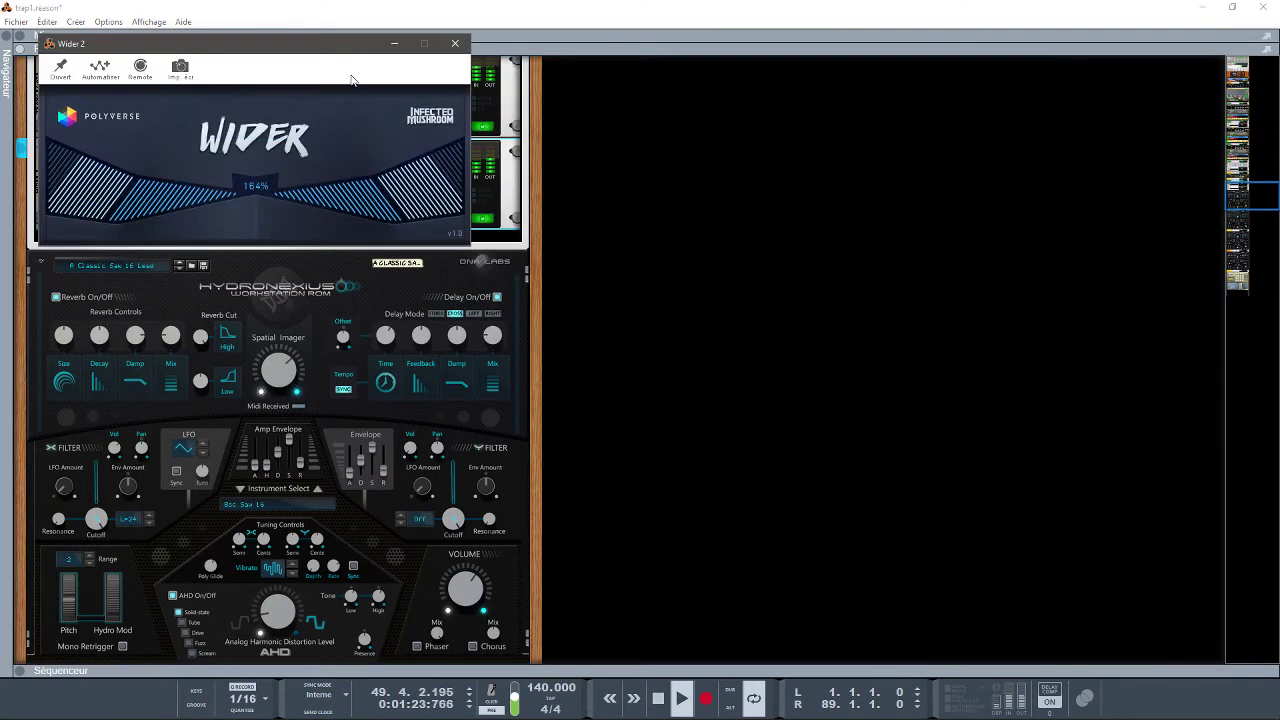
left_click_drag(323, 44, 830, 66)
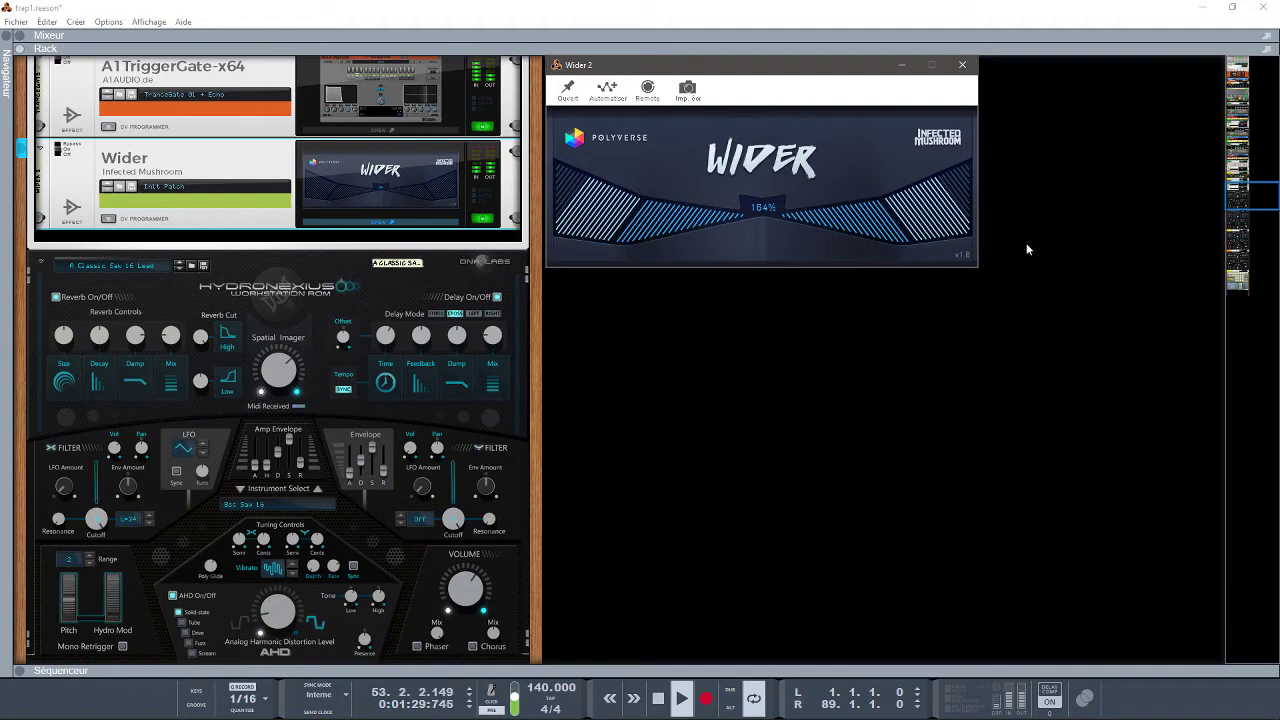
Step: Close the Wider window and examine the remaining HydroNexius instruments, moving the selection down to the Kong drum machine
left_click(227, 215)
key("Down")
key("Down")
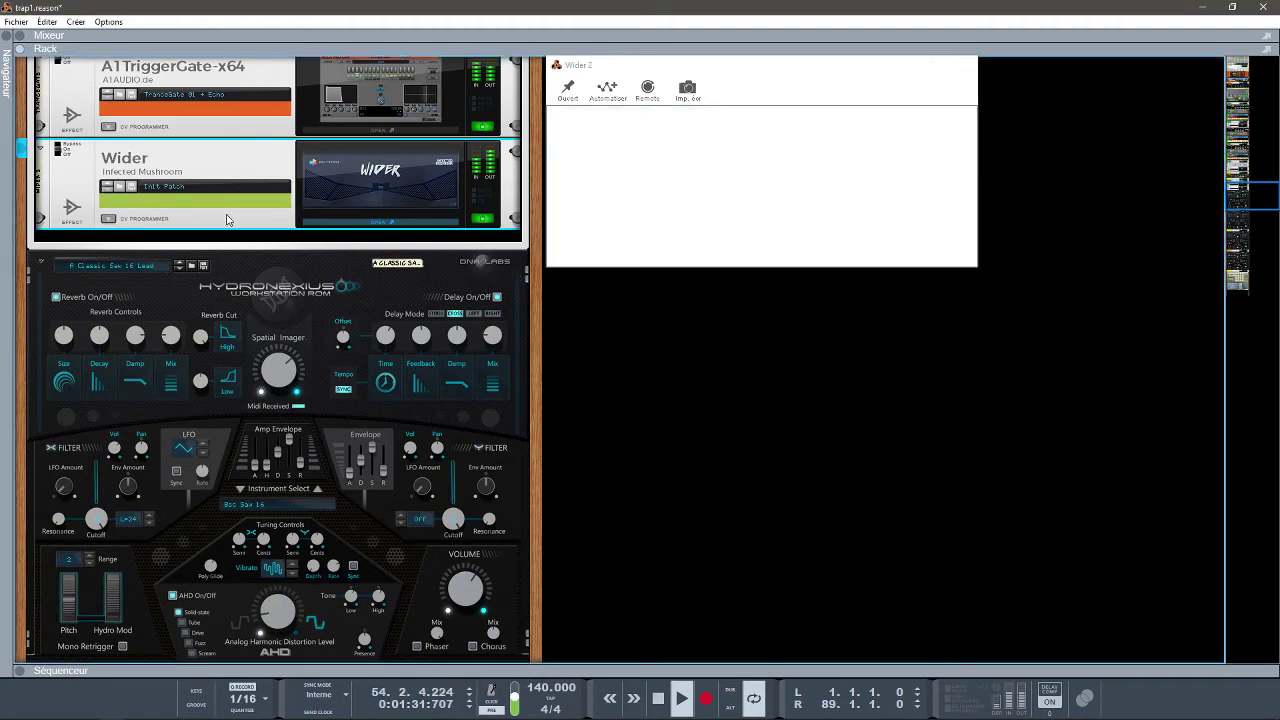
key("Down")
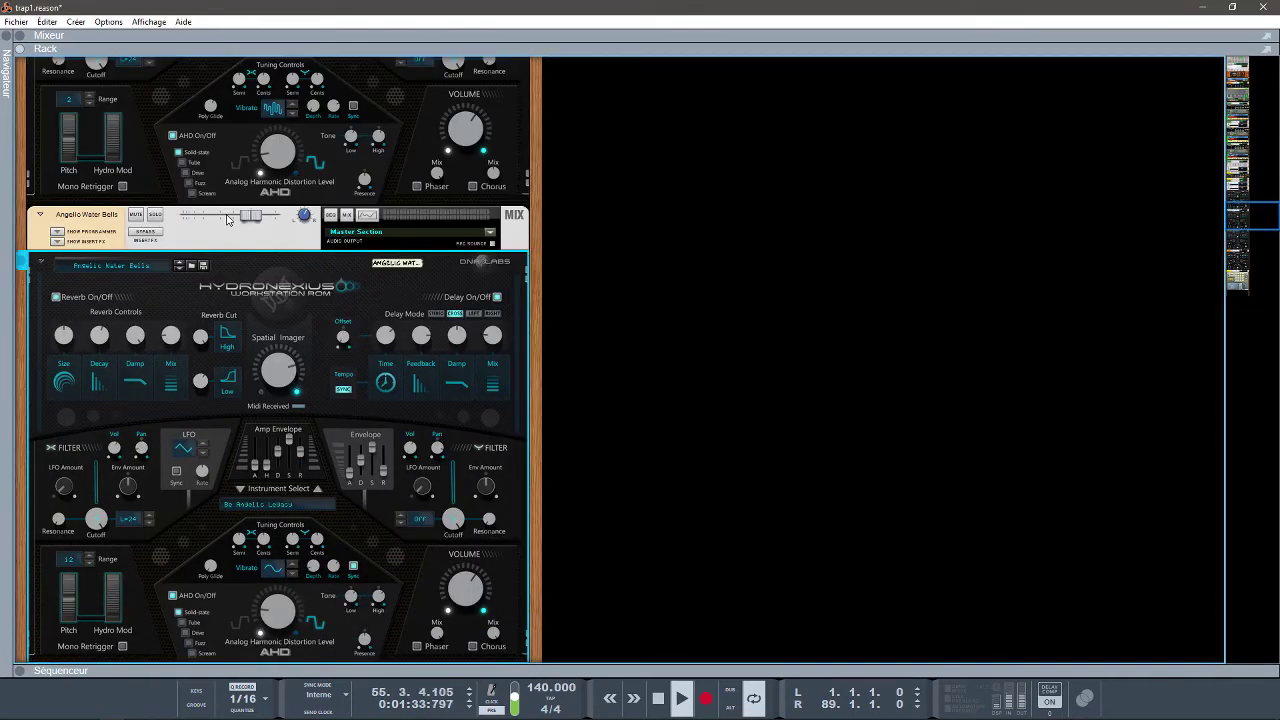
key("Down")
key("Down")
key("Down")
key("Down")
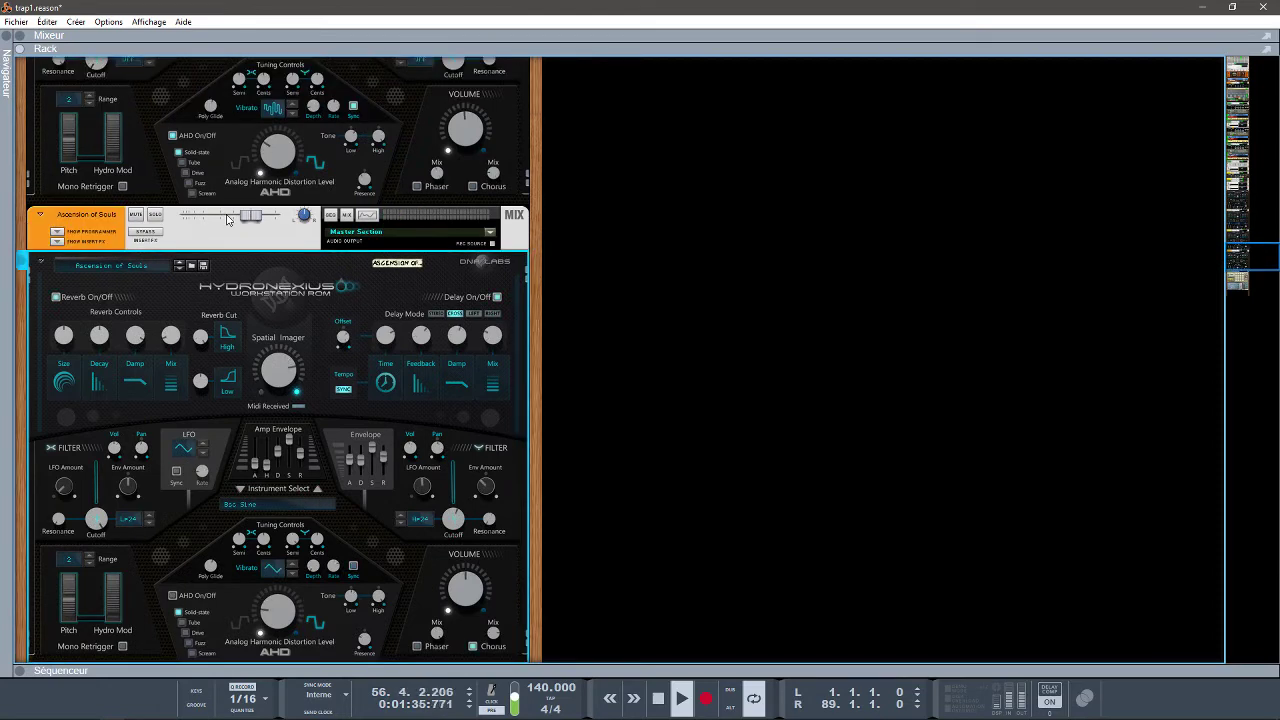
key("Down")
key("Down")
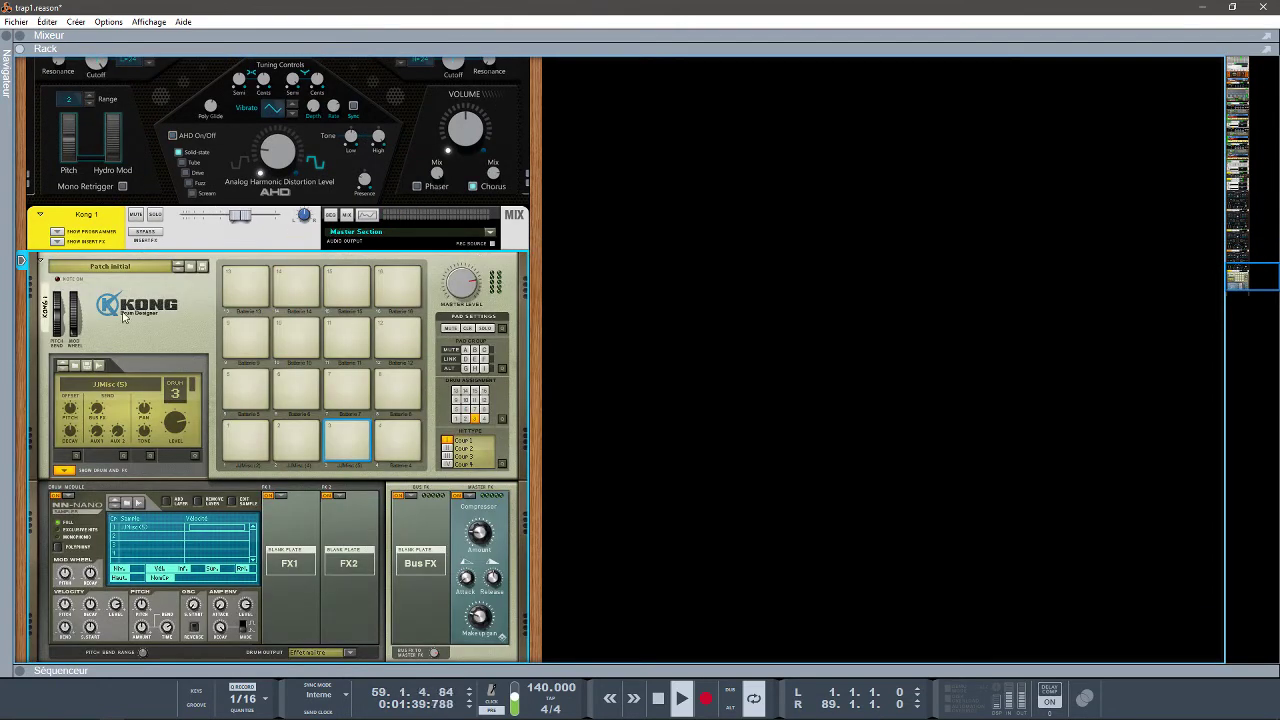
Step: Show only the sequencer and let the song play to its end, stopping playback there
left_click(22, 675)
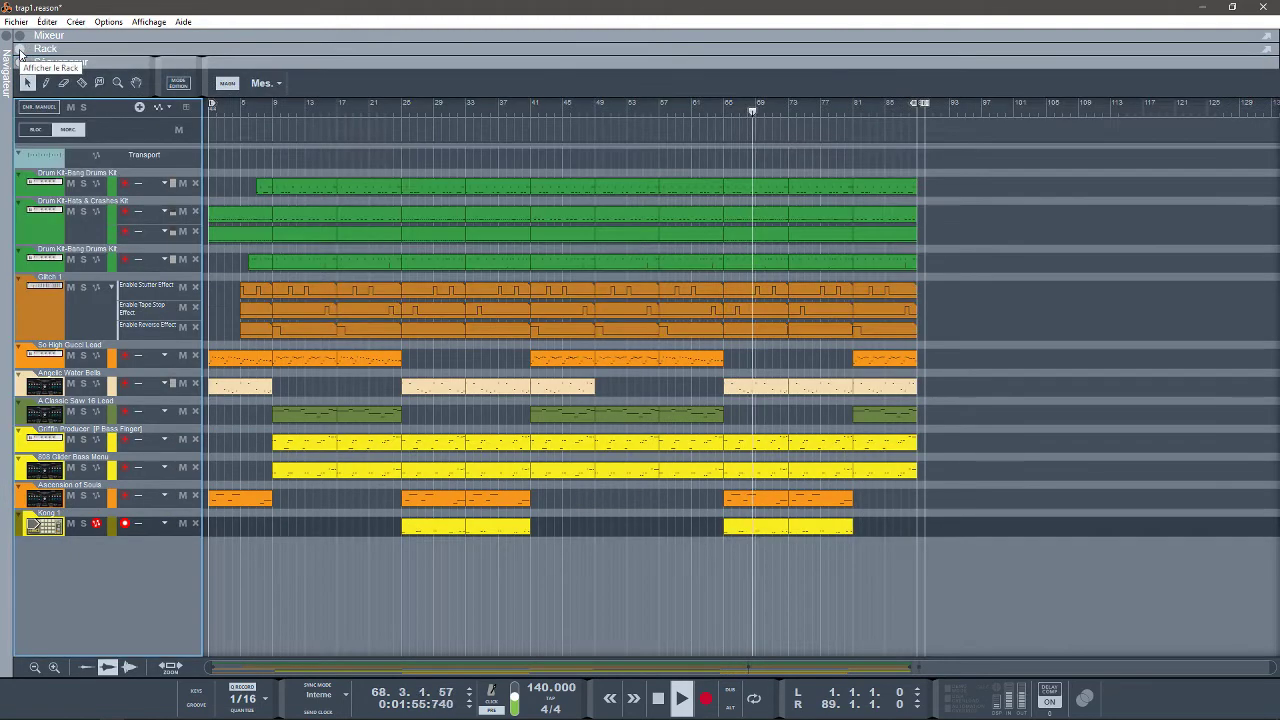
left_click(36, 50)
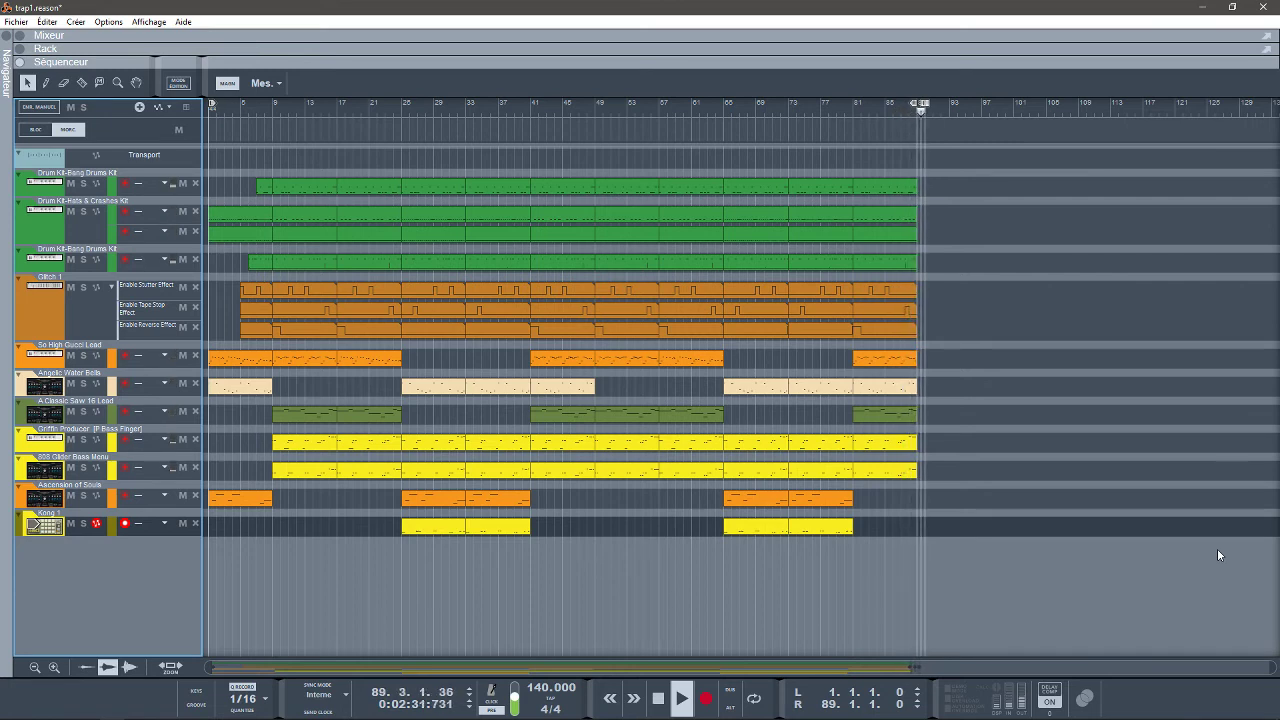
key("space")
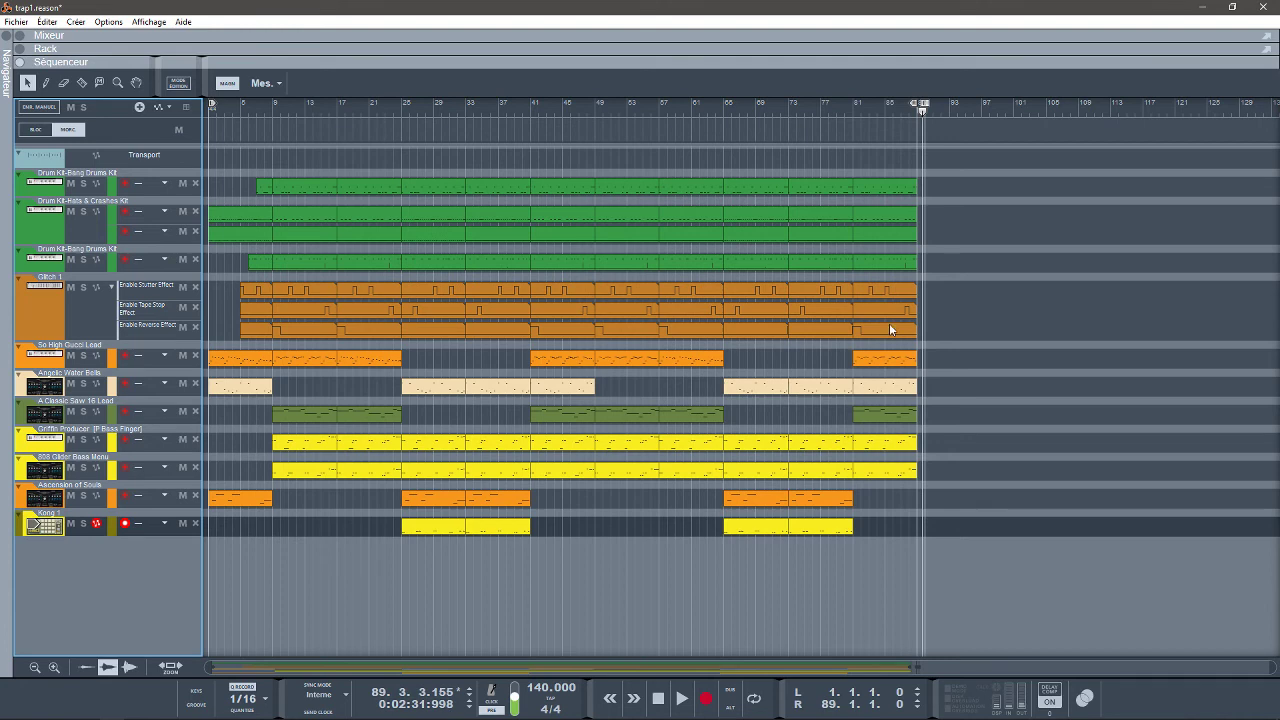
Step: Return to the start of the song, play its opening briefly and stop playback
key("shift+Return")
key("space")
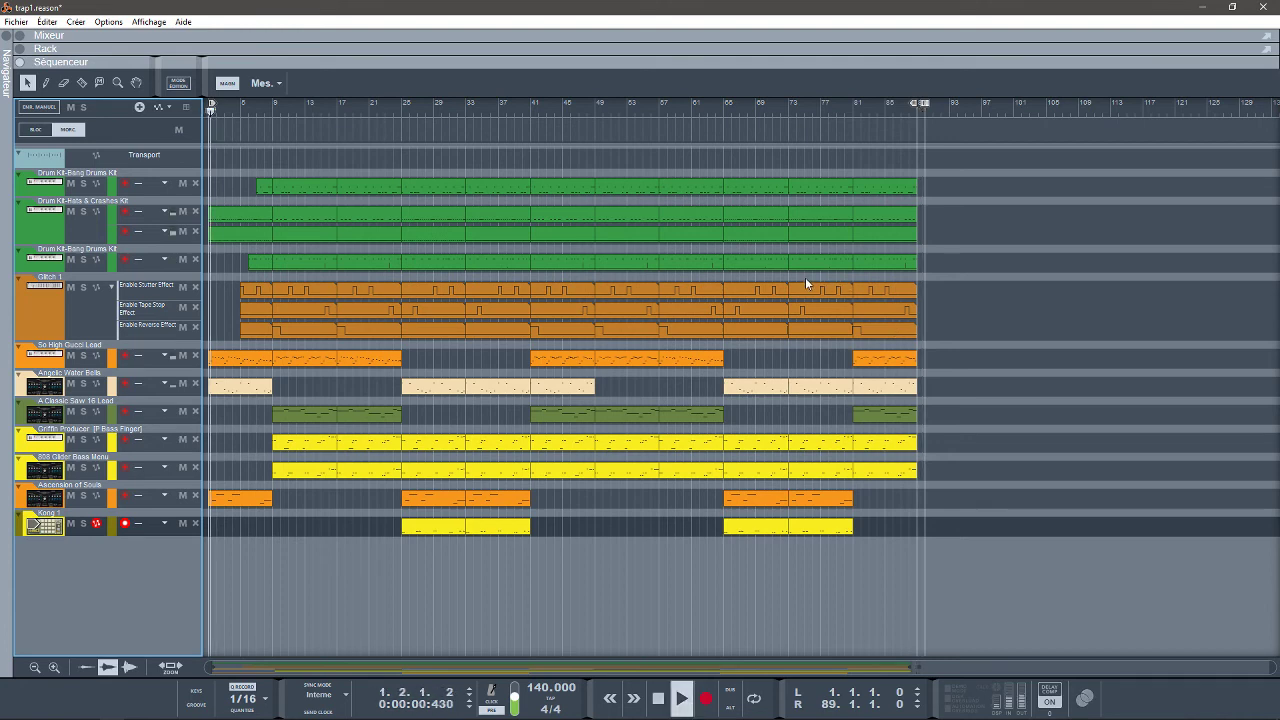
key("space")
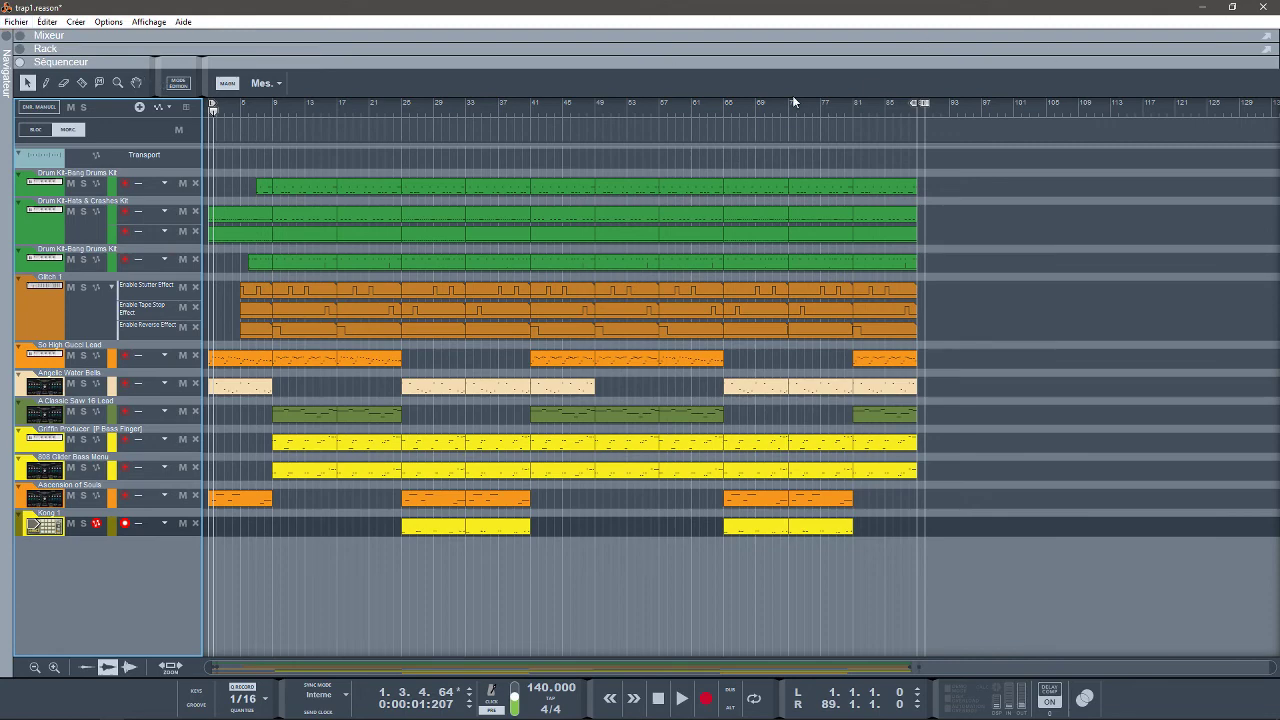
Step: Replace the sequencer with the mixer and rack, and lower the Bus 1 fader nearly to its minimum
left_click(20, 63)
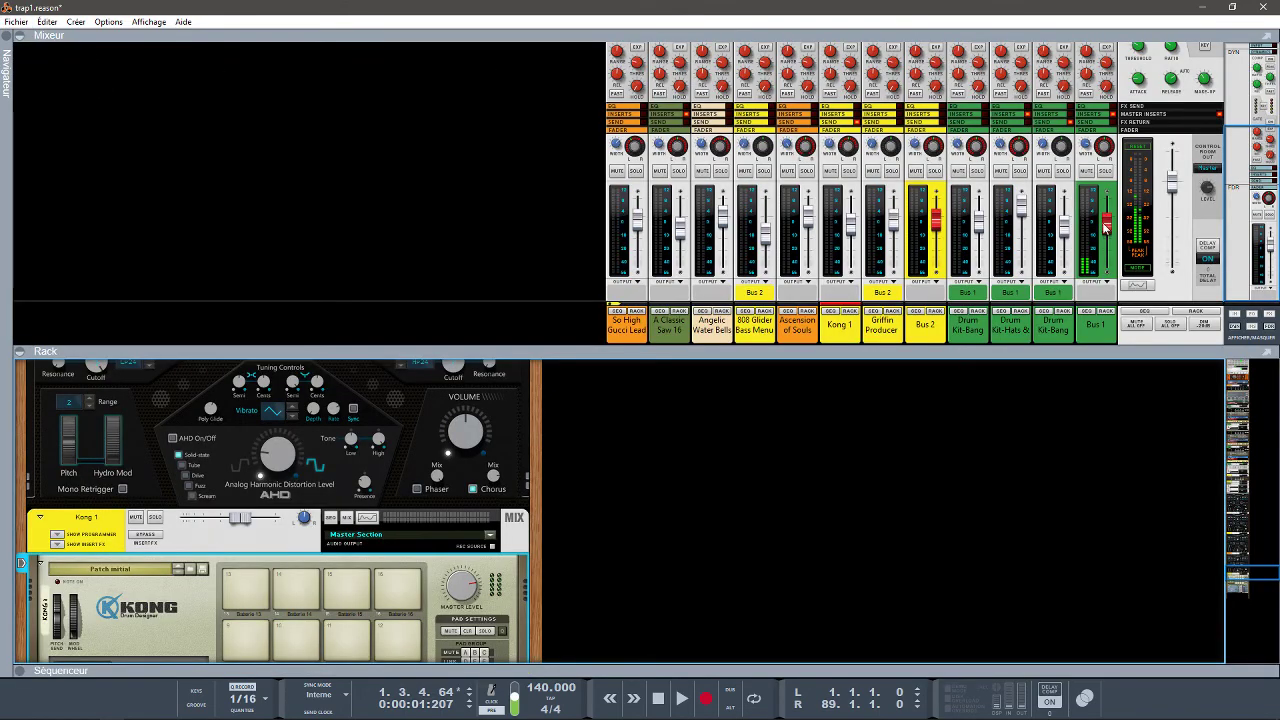
left_click_drag(1105, 227, 1107, 372)
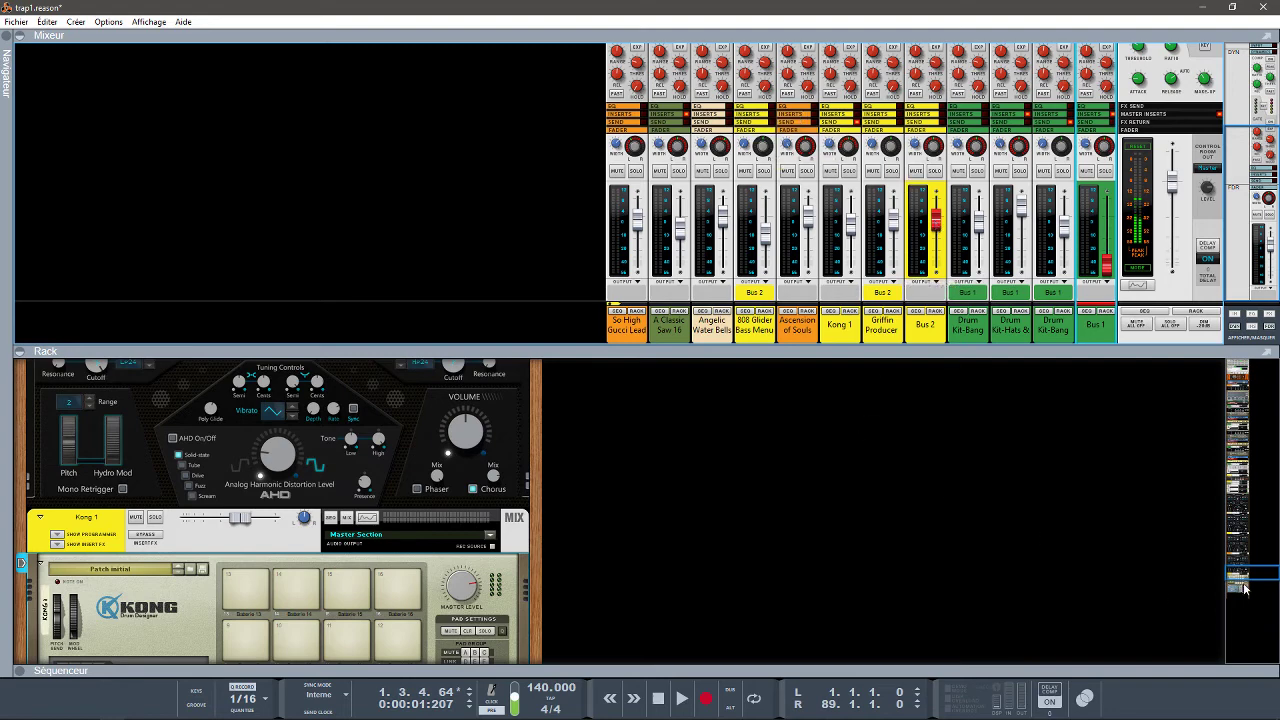
Step: Show the browser pane beside the rack, and switch to the DNA Labs Free Refills page in Chrome
left_click_drag(1240, 573, 1216, 390)
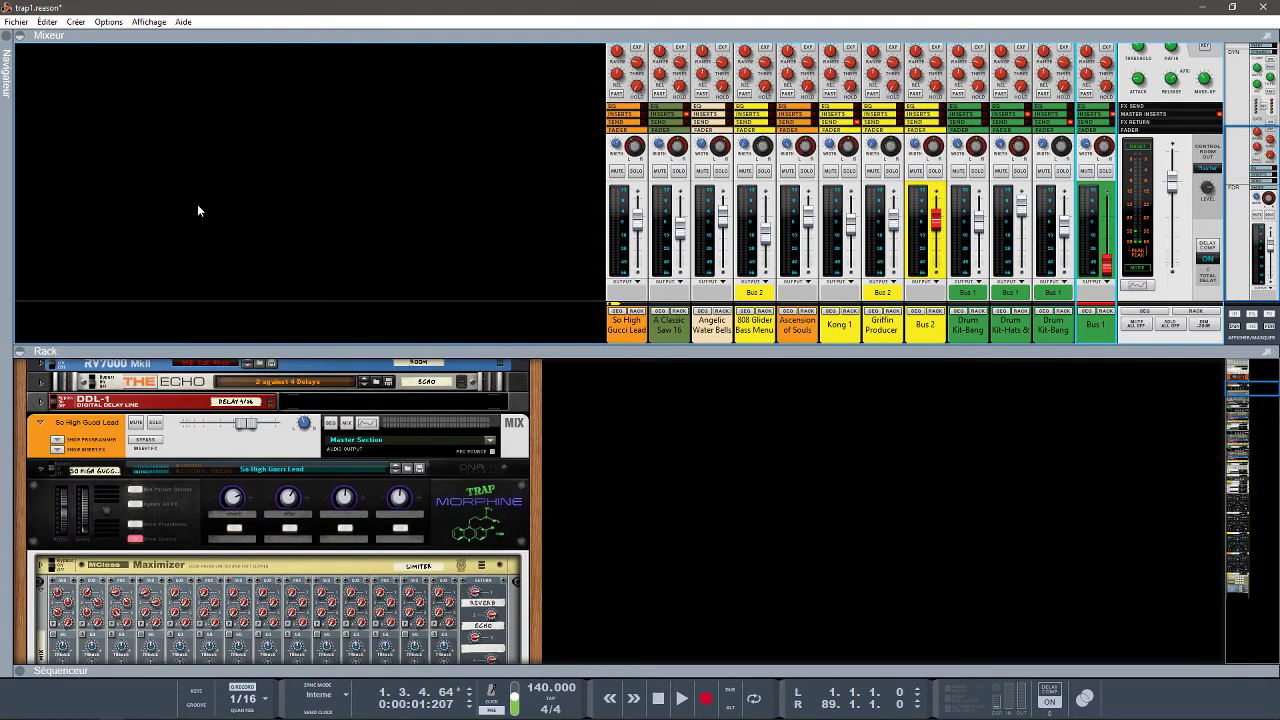
left_click(6, 52)
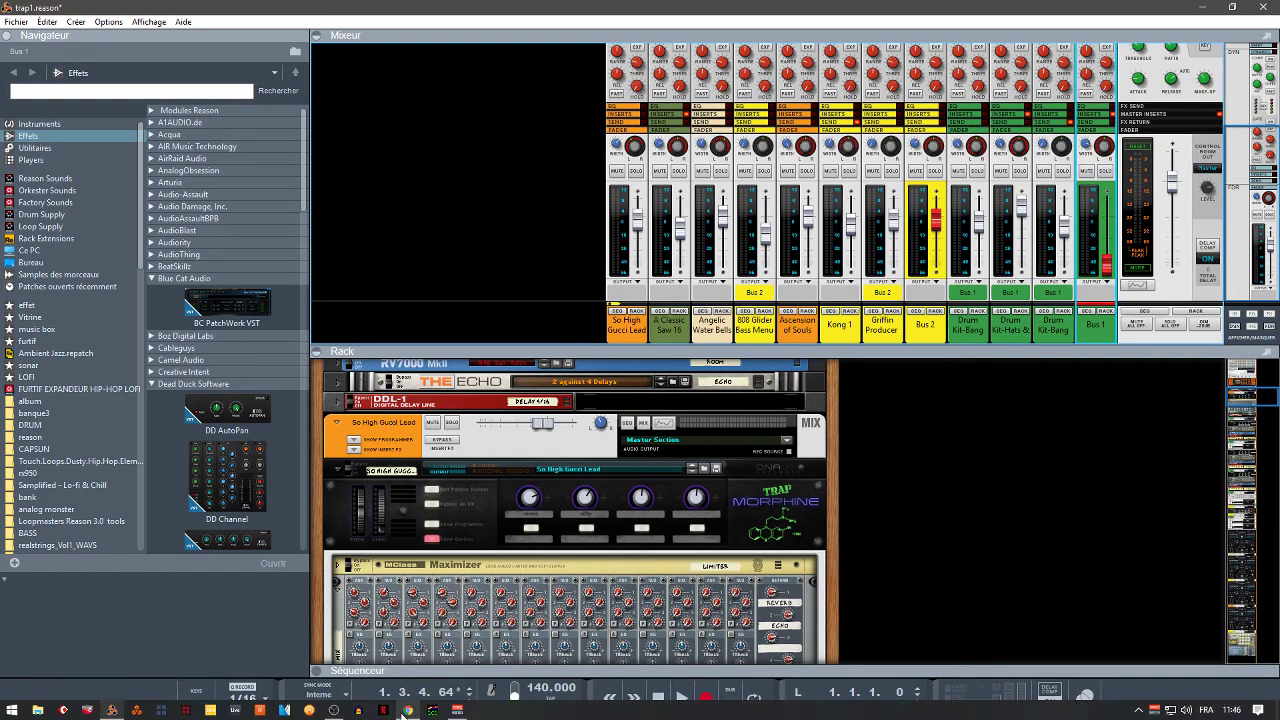
left_click(407, 711)
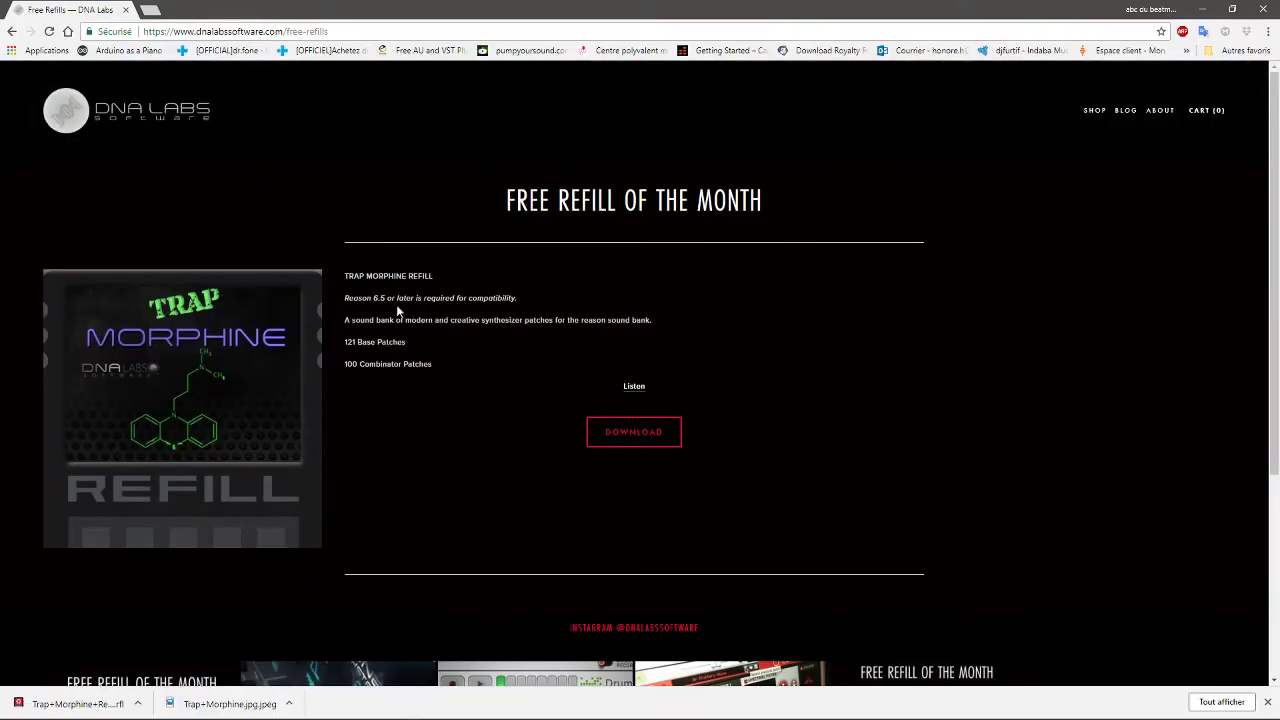